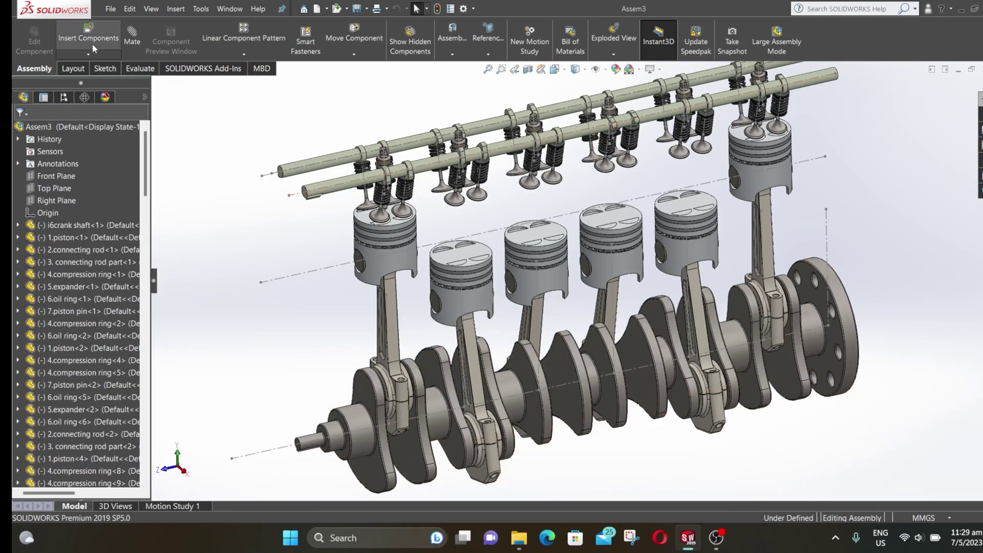
Insert the cam sprocket and crank sprocket from the Sprocket chain folder, placing them near the camshaft end and the crankshaft's front end
left_click(92, 40)
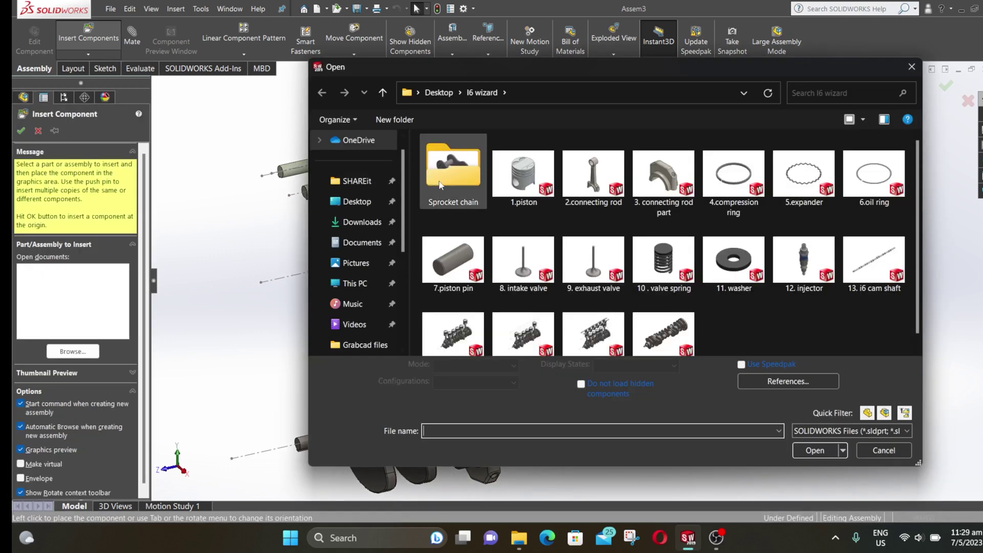
double_click(452, 165)
left_click(452, 162)
left_click(484, 224, "ctrl")
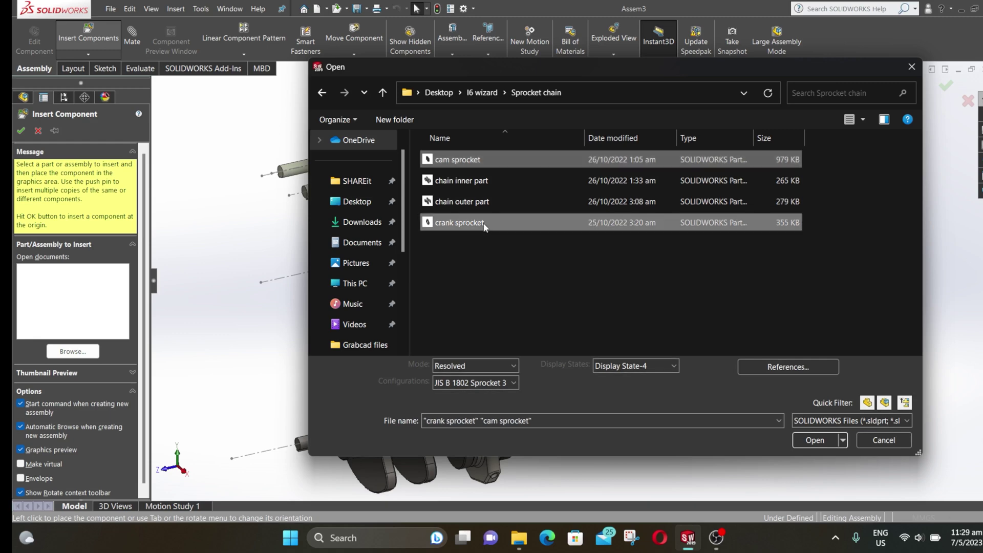
left_click(825, 439)
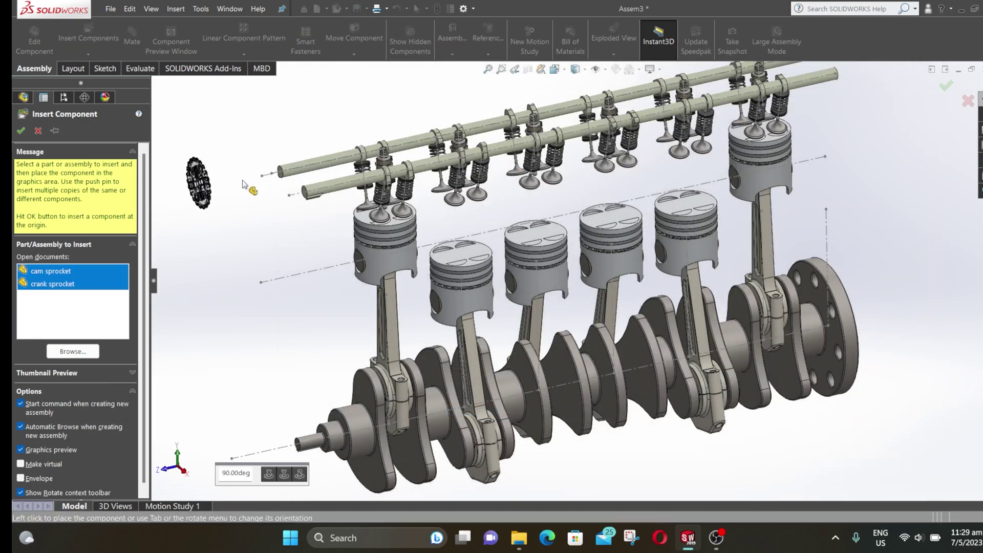
left_click(265, 180)
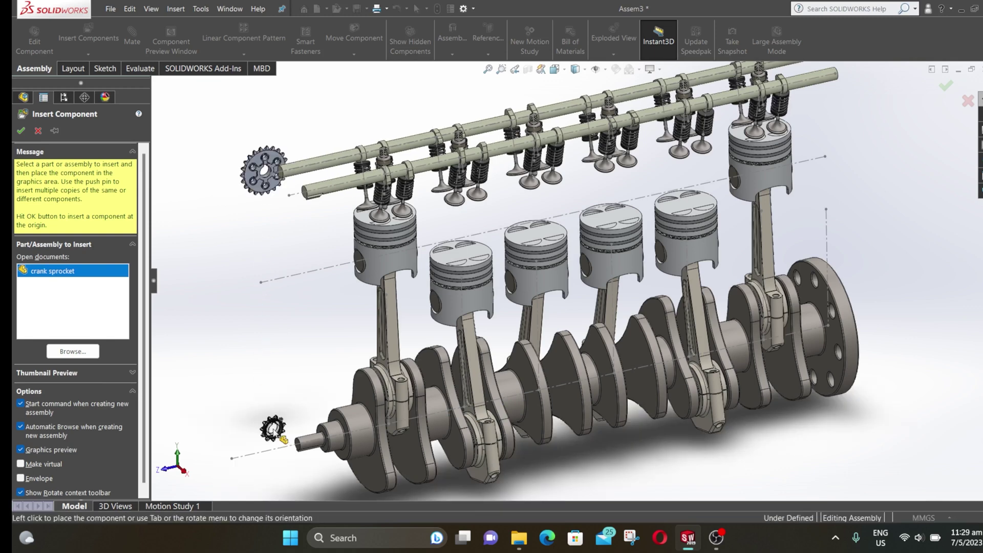
left_click(273, 430)
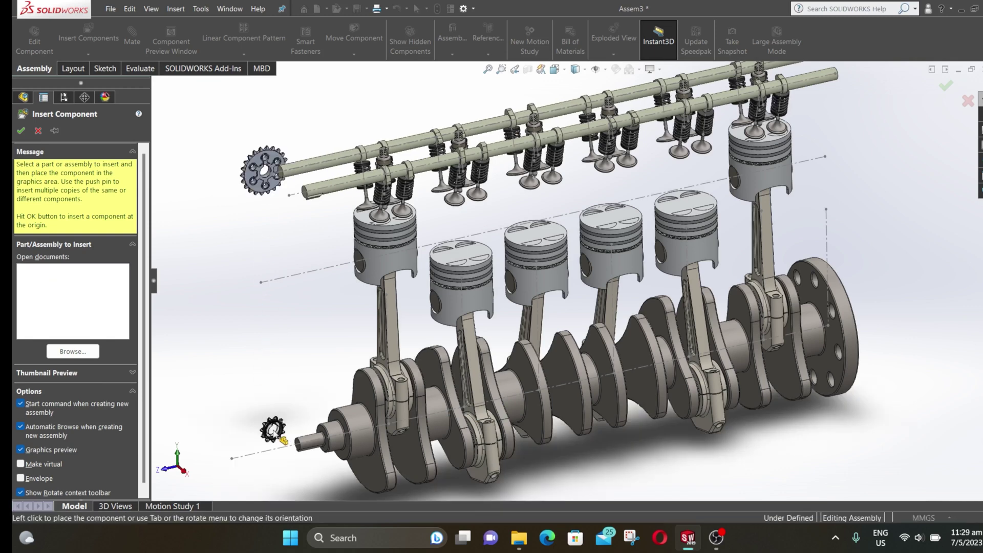
Add a concentric mate between the crank sprocket's bore and the cylindrical face of the crankshaft's keyed front end
scroll(315, 456, "down", 10)
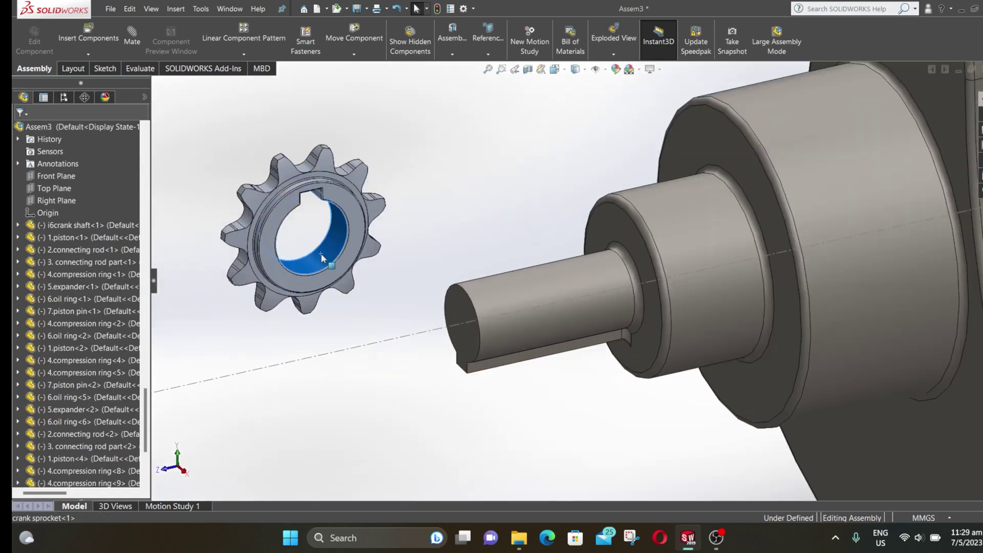
left_click(321, 253)
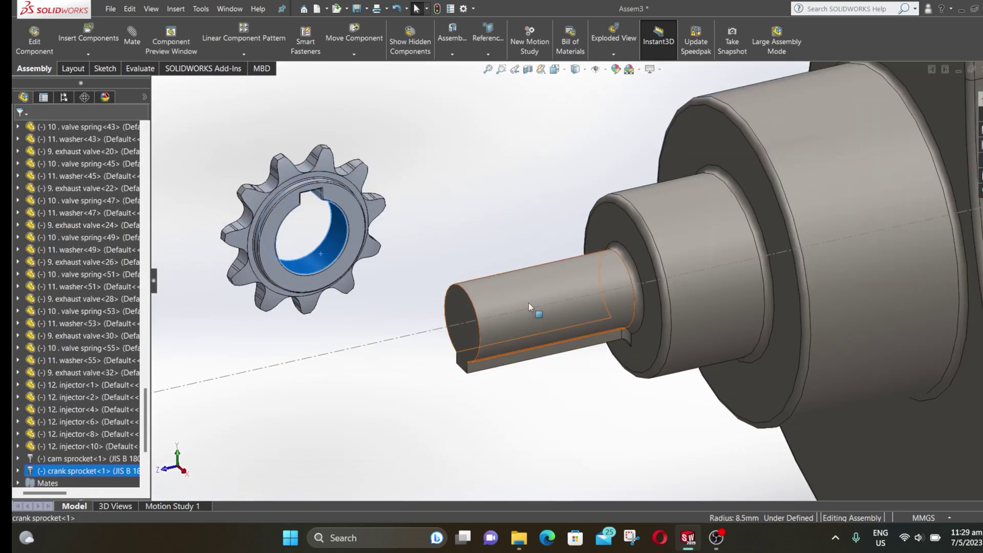
left_click(524, 293, "ctrl")
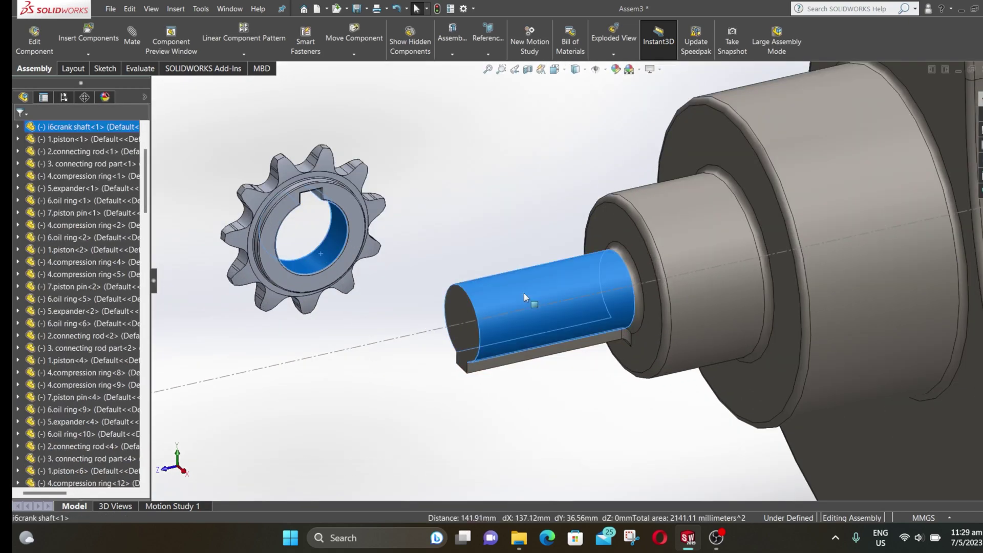
left_click(132, 37)
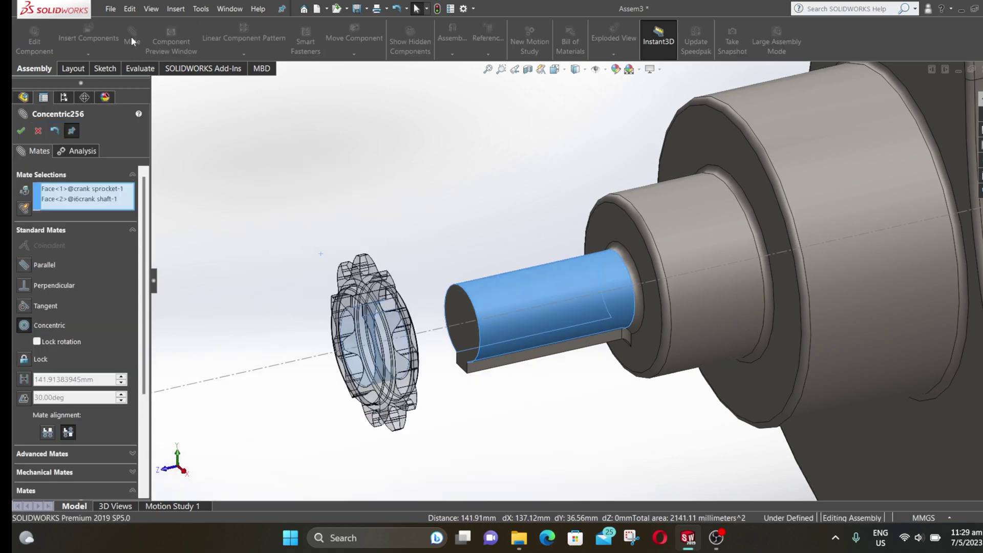
left_click(21, 131)
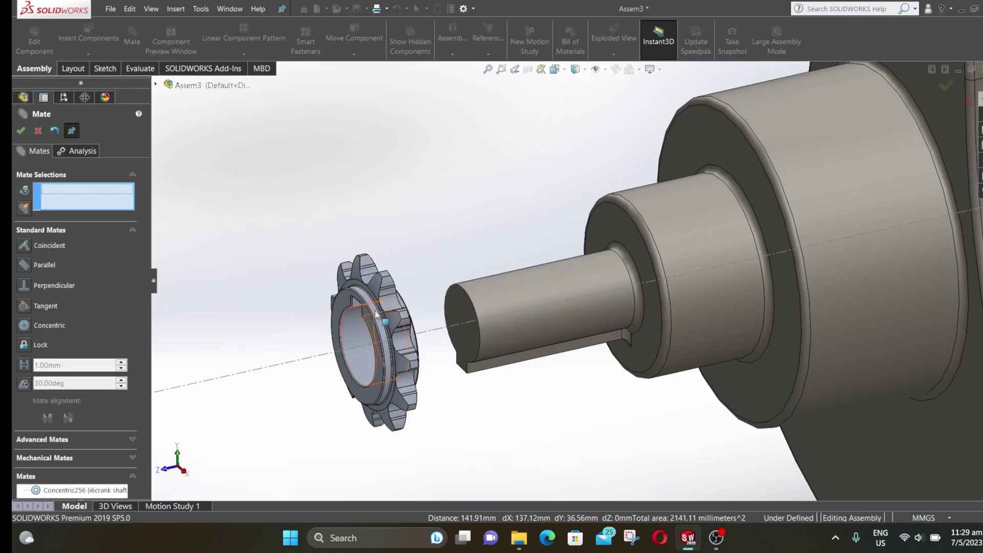
Rotate the crank sprocket so its keyway faces the crankshaft key, and mate the keyway's flat face coincident with the key's outer face
left_click_drag(399, 318, 419, 404)
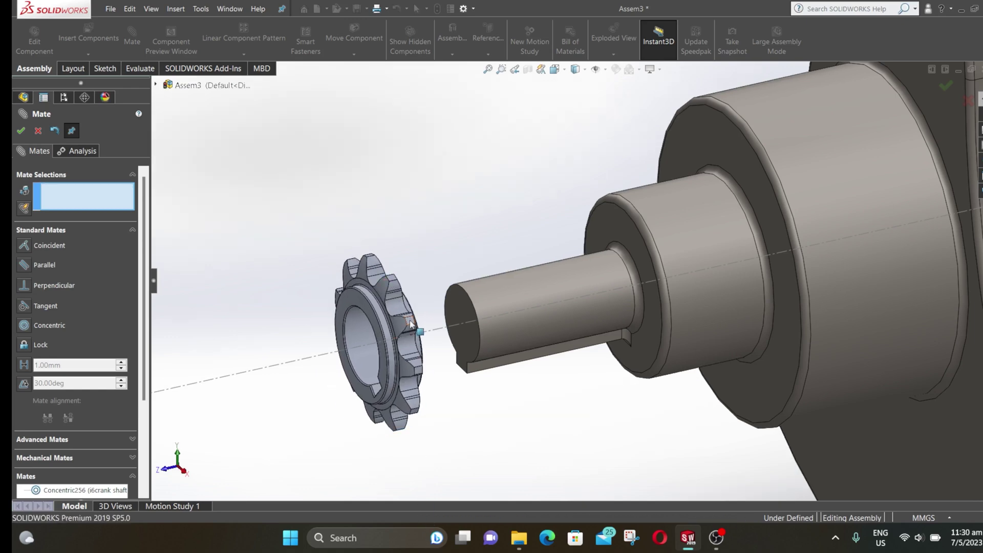
left_click_drag(417, 329, 432, 390)
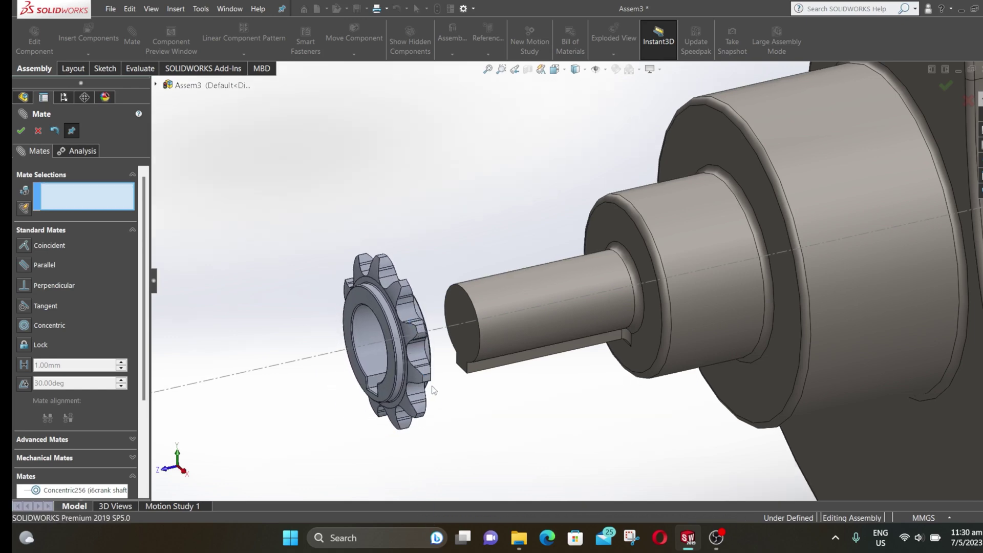
middle_click_drag(433, 390, 445, 397)
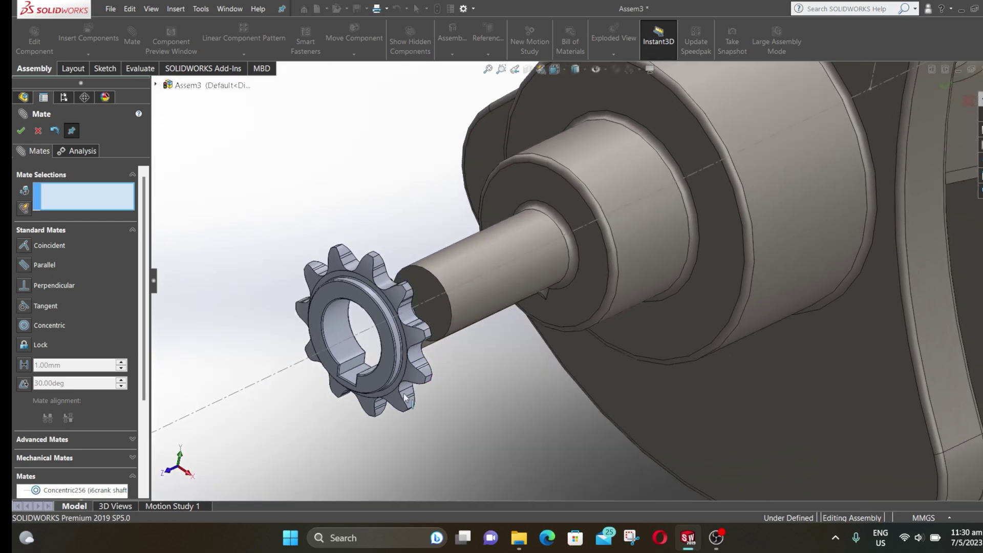
left_click(351, 379)
middle_click_drag(352, 379, 427, 408)
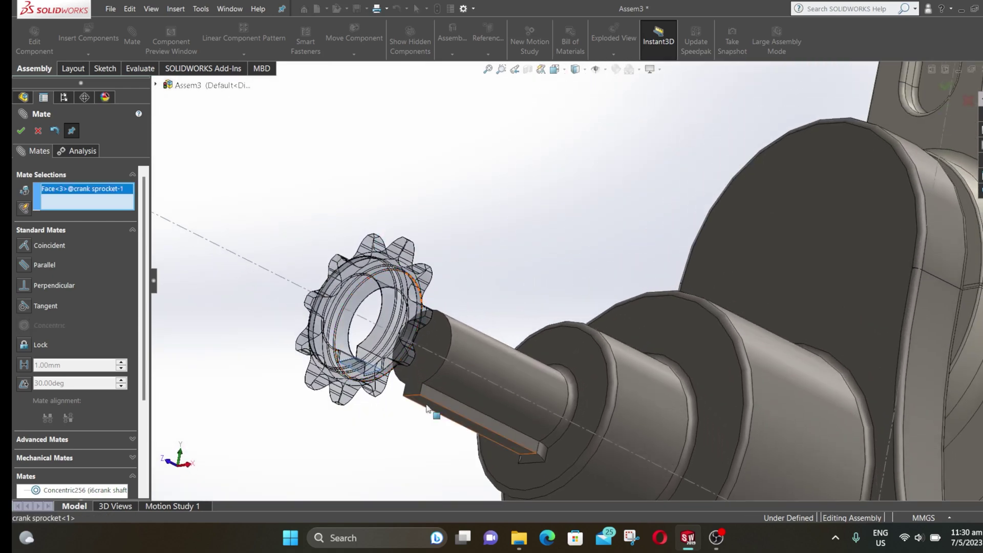
left_click(427, 408)
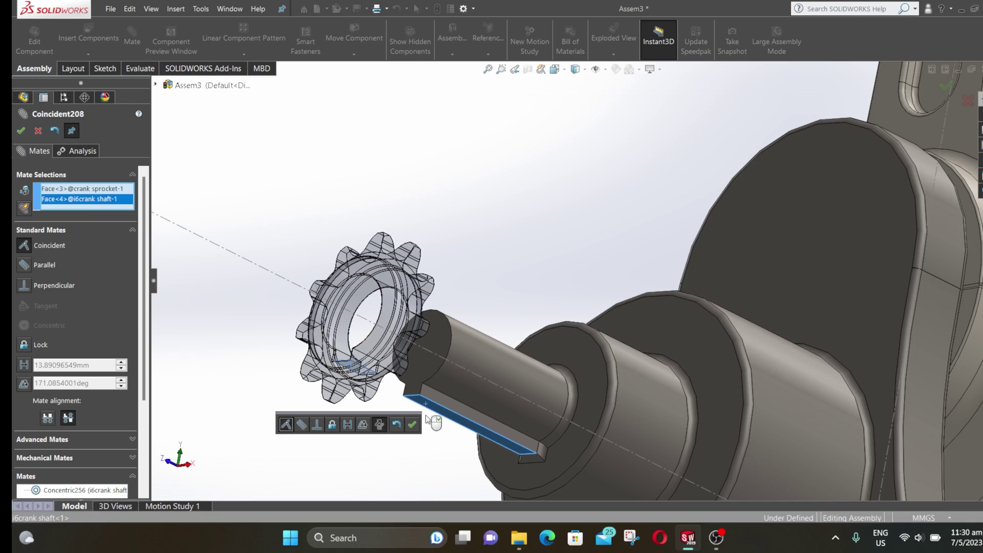
left_click(400, 425)
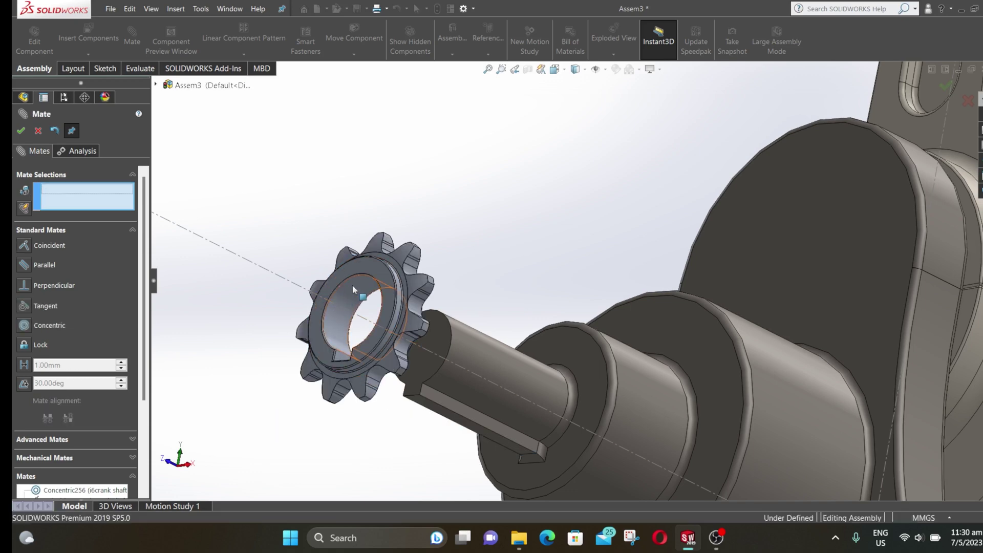
Mate the crank sprocket's outer flat face coincident with the end face of the crankshaft
left_click(378, 277)
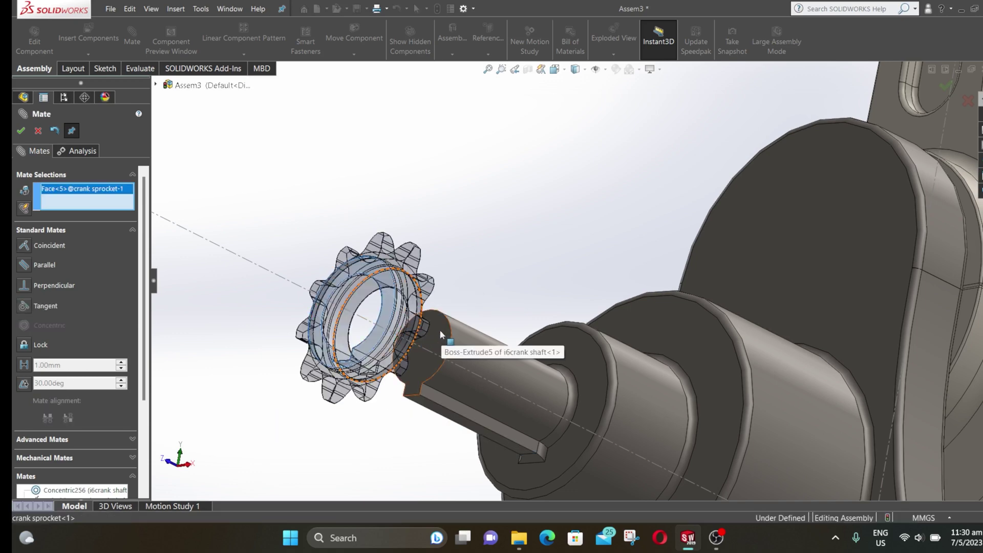
left_click(440, 330)
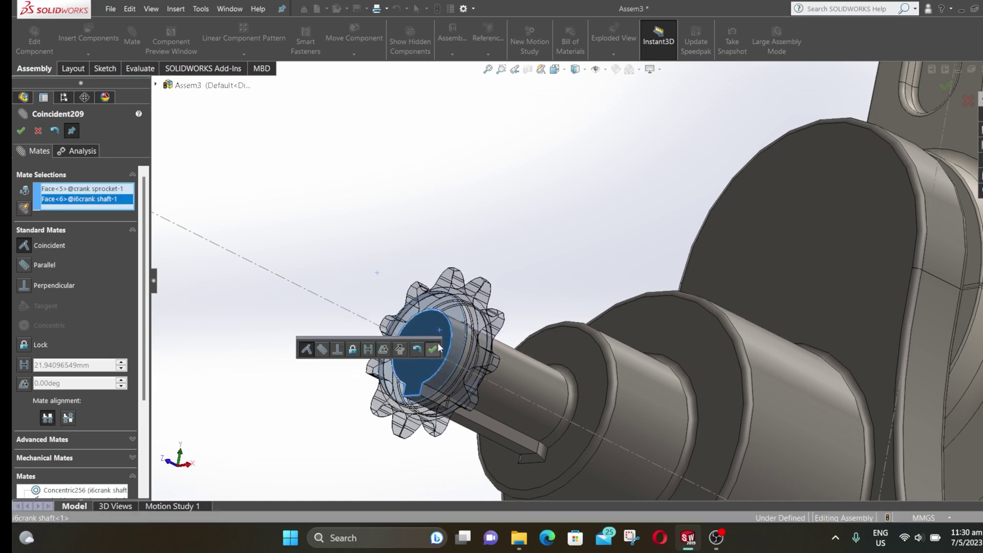
left_click(447, 344)
Add a concentric mate between the cam sprocket's bore and the cylindrical end of the first camshaft
scroll(438, 316, "up", 3)
scroll(451, 302, "up", 8)
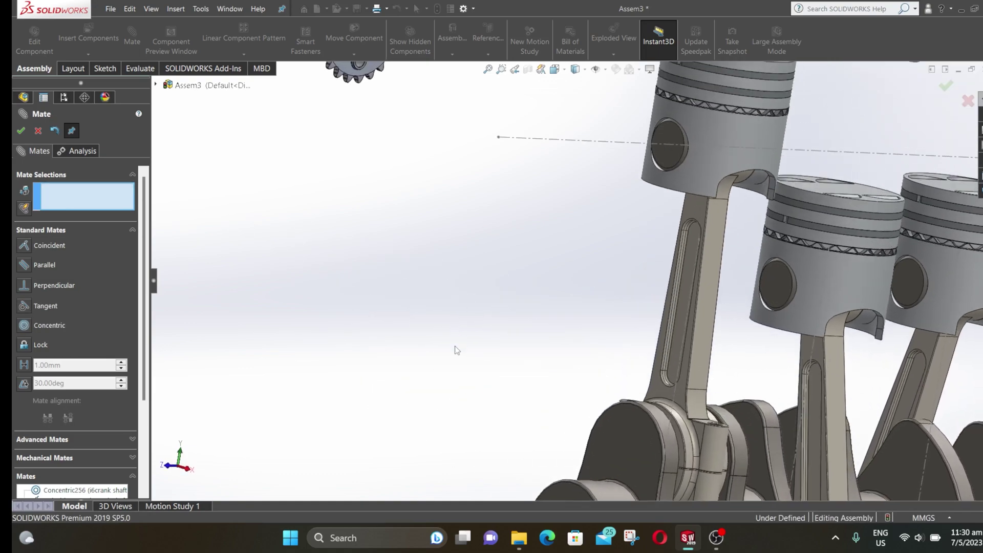
middle_click_drag(453, 306, 459, 333)
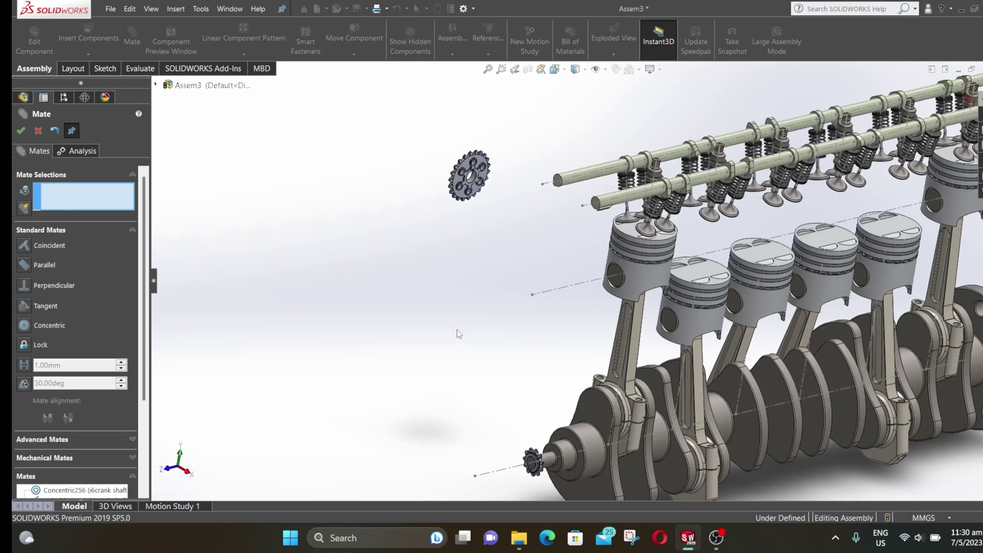
scroll(496, 198, "down", 6)
scroll(528, 165, "down", 4)
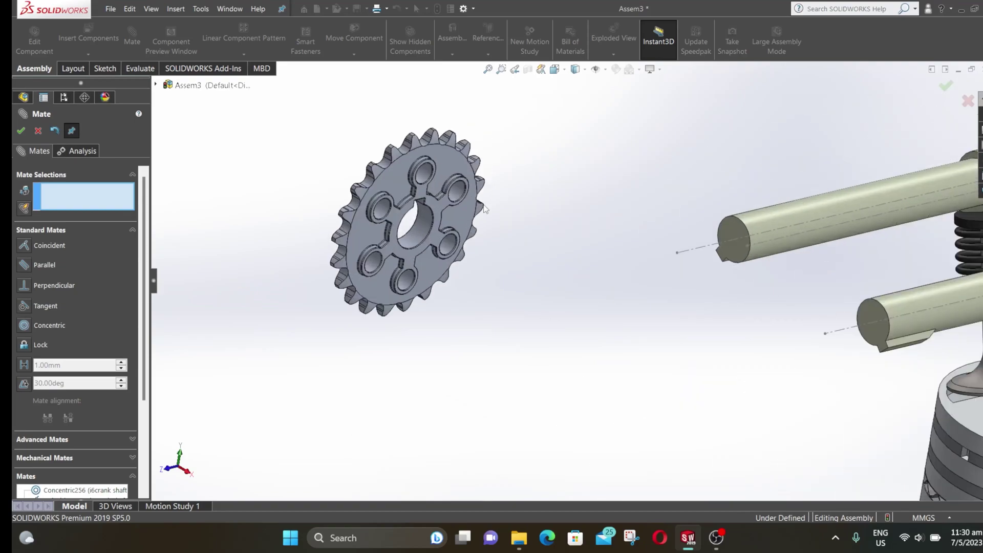
left_click(418, 225)
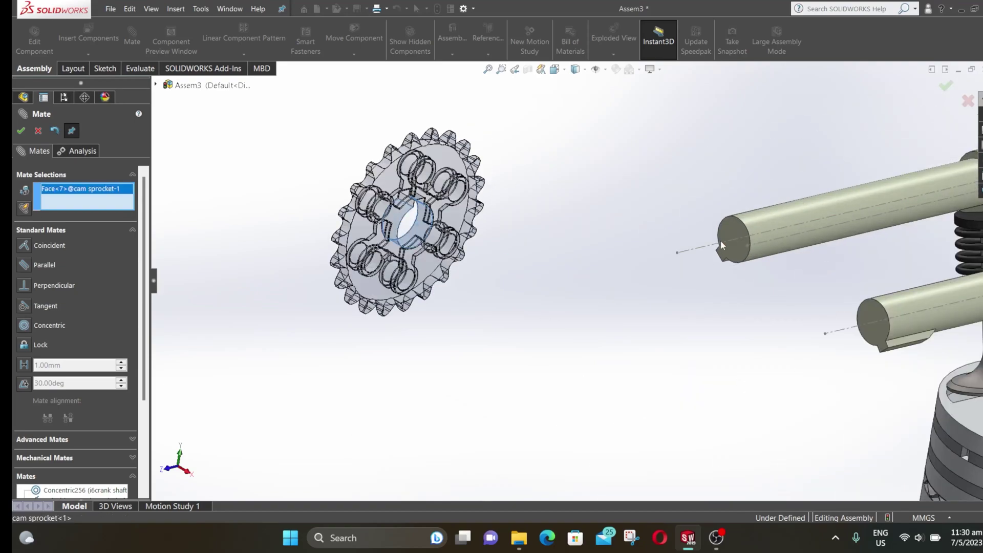
left_click(758, 221)
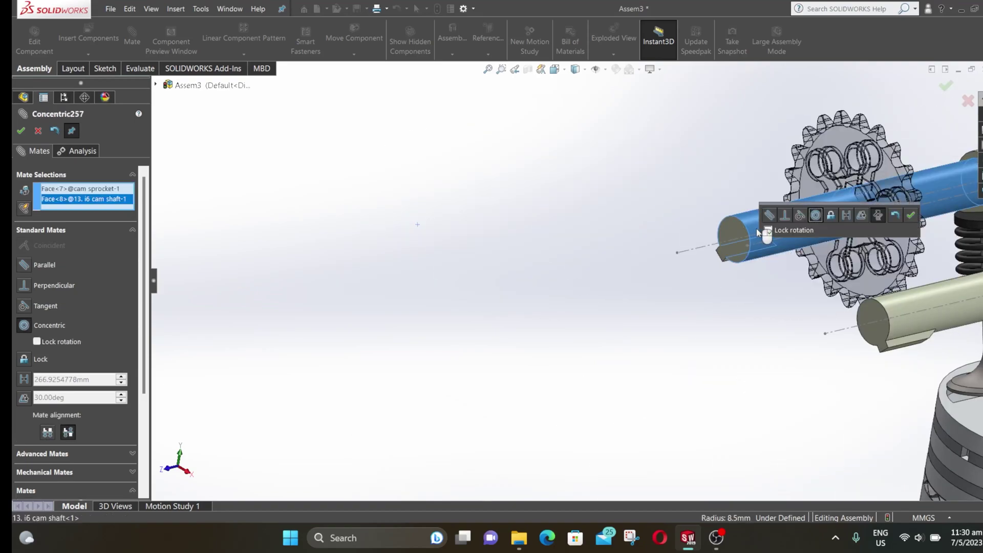
left_click(910, 215)
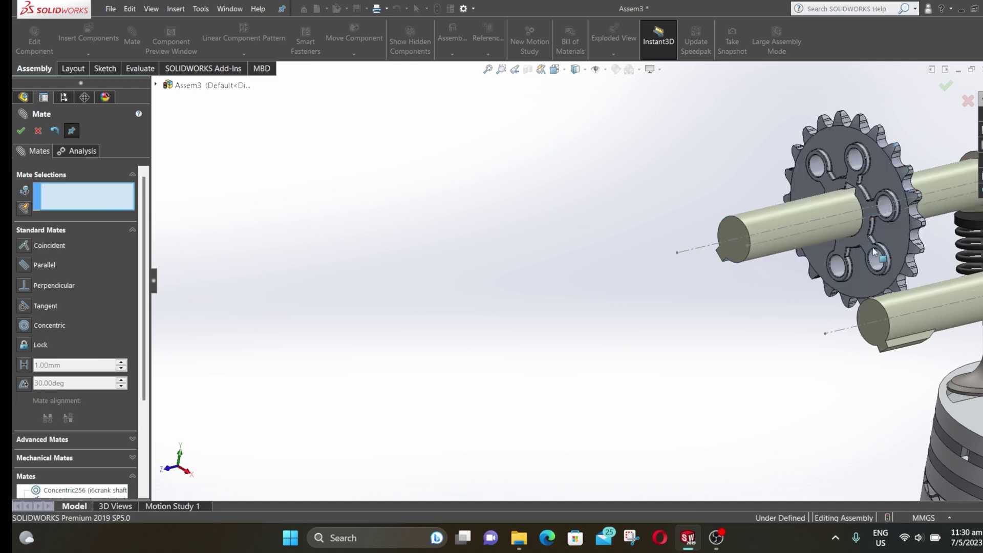
Rotate the cam sprocket to align its keyway, mate the keyway face coincident with the first camshaft's key face, and end mating
left_click_drag(901, 164, 812, 330)
middle_click_drag(812, 330, 855, 205)
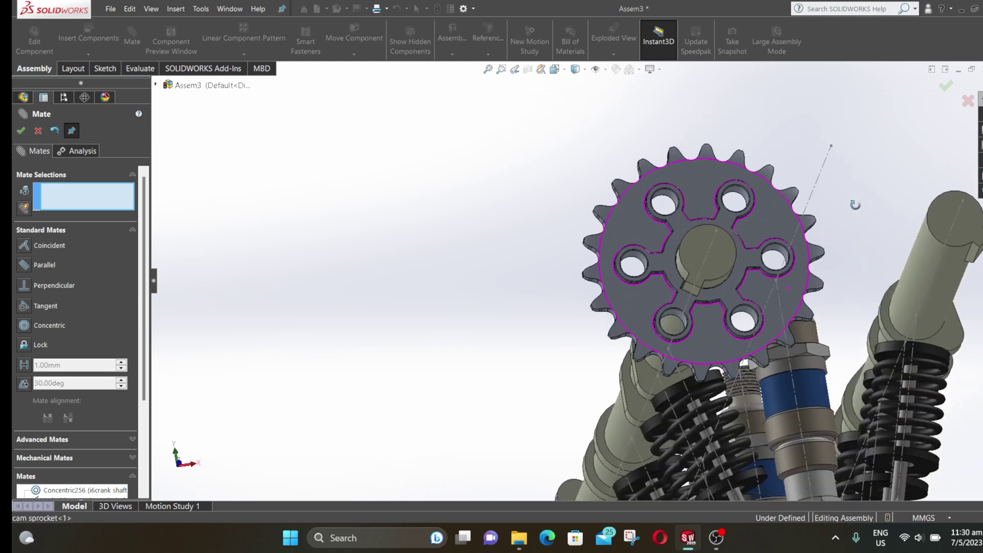
left_click(696, 296)
middle_click_drag(695, 297, 675, 335)
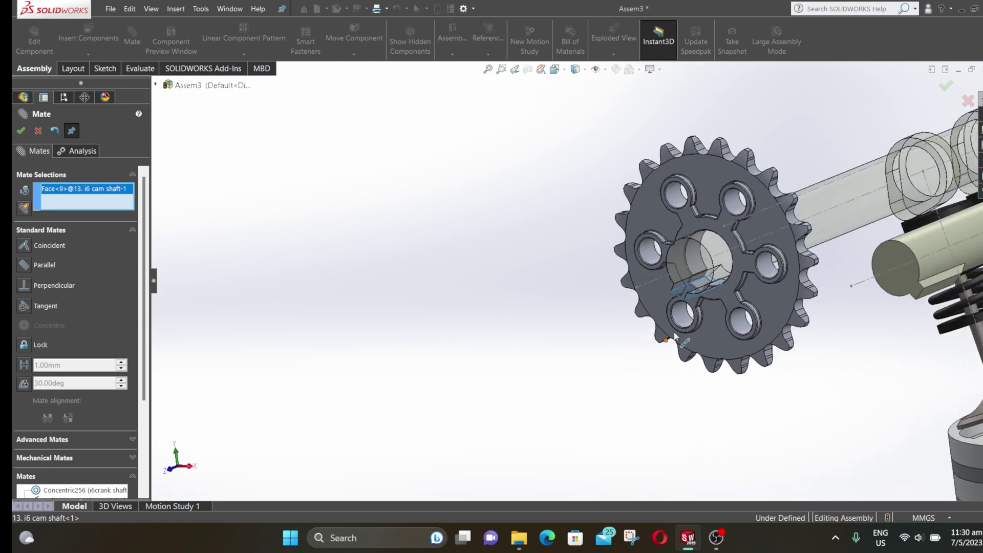
left_click(707, 287)
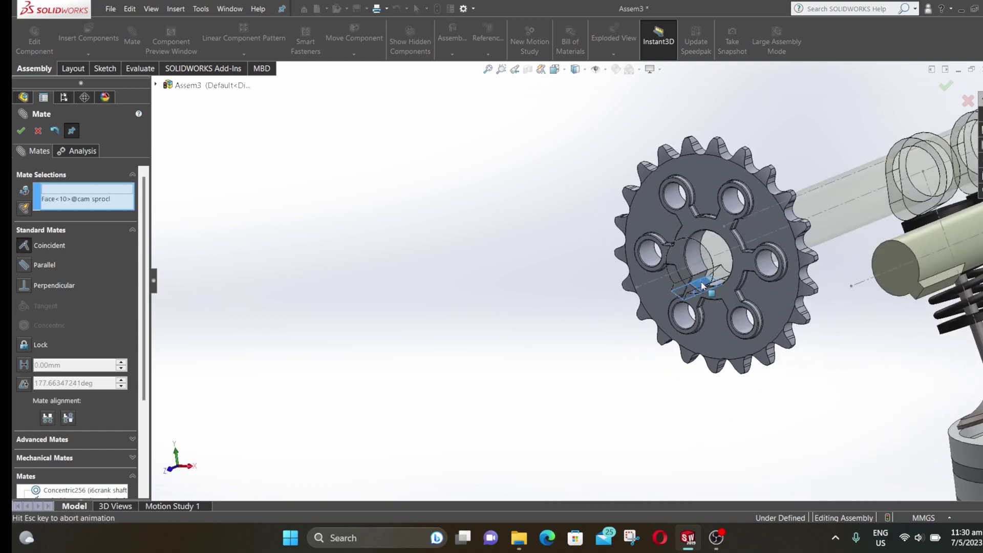
left_click(843, 302)
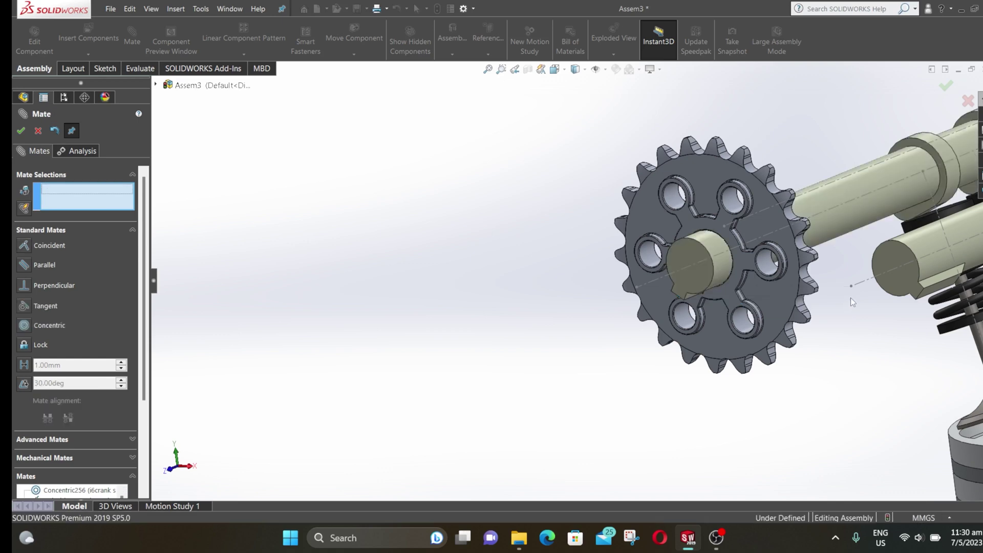
middle_click_drag(843, 302, 719, 280)
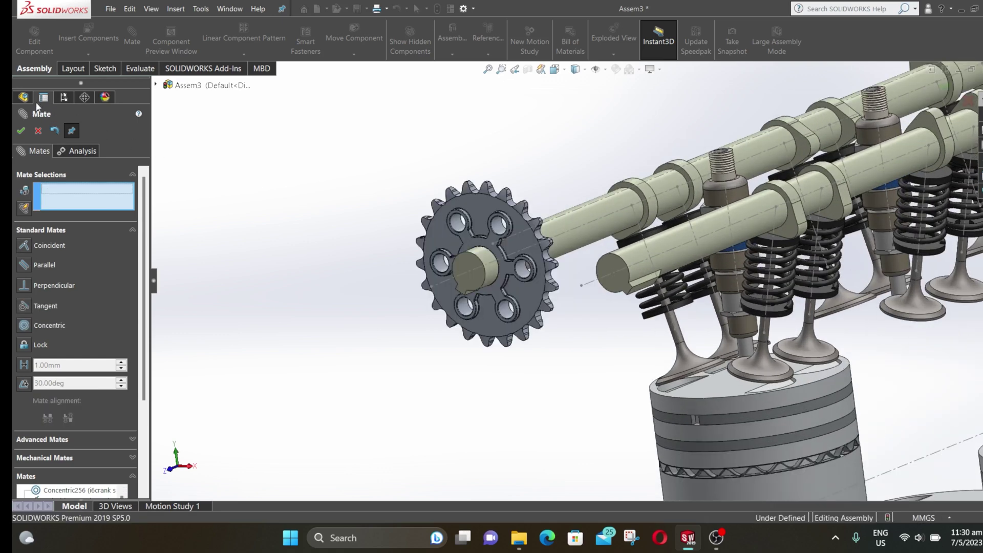
left_click(38, 131)
Copy the cam sprocket with its mates onto the second camshaft, using that shaft's cylindrical end and key face as the new references
left_click(88, 54)
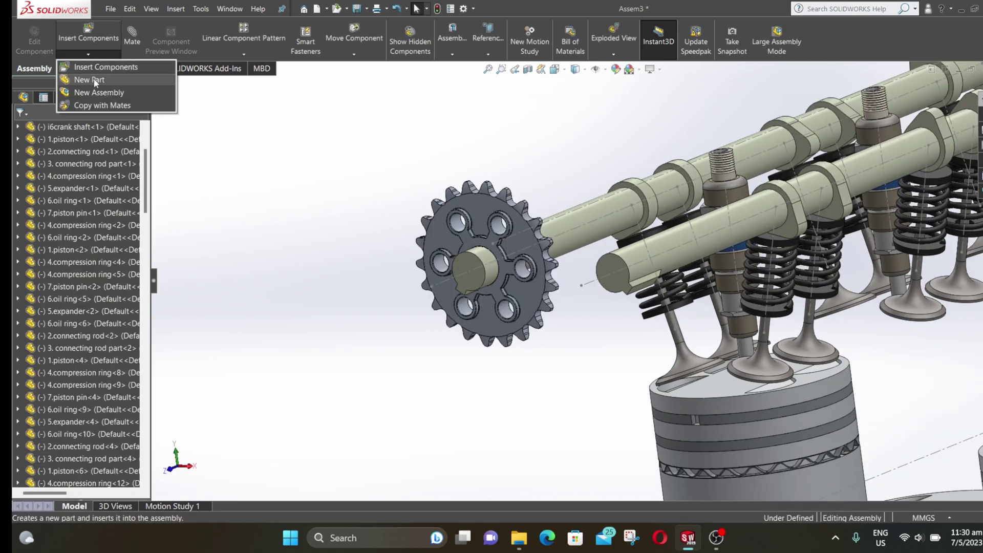
left_click(102, 105)
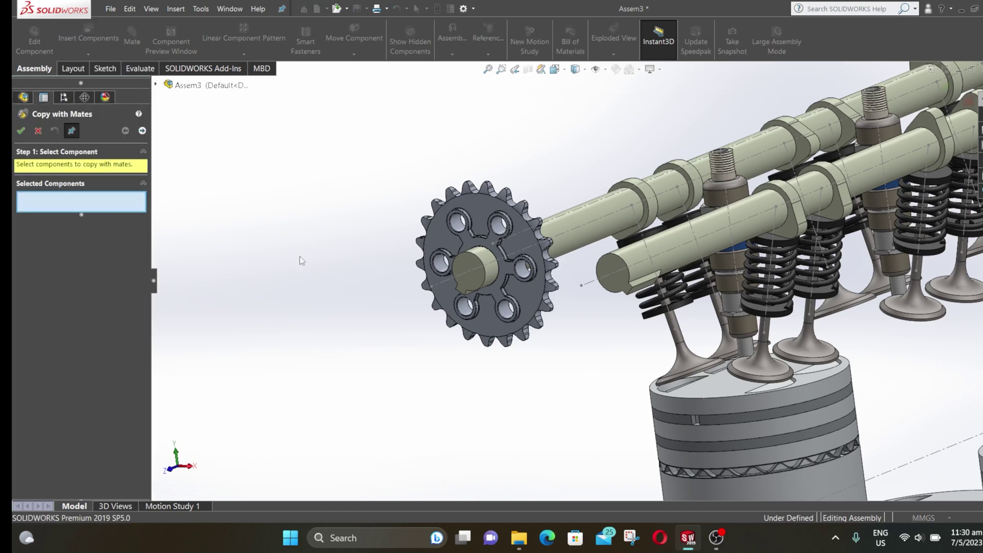
left_click(486, 221)
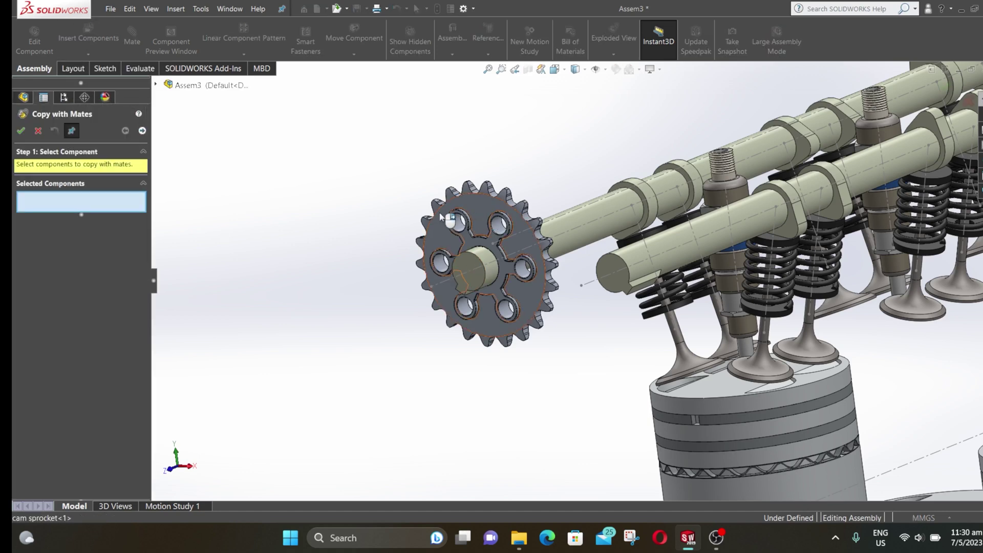
left_click(142, 131)
left_click(639, 281)
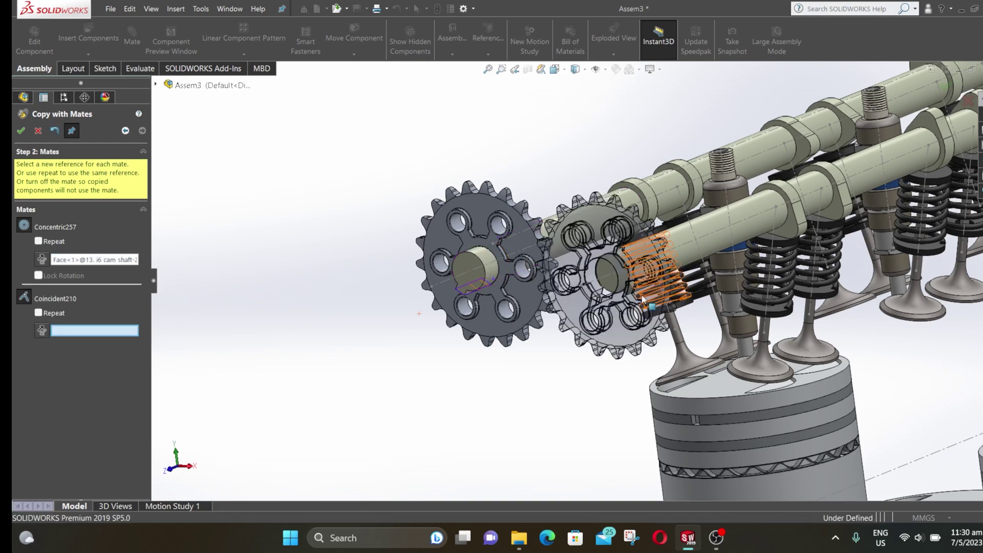
scroll(641, 293, "down", 4)
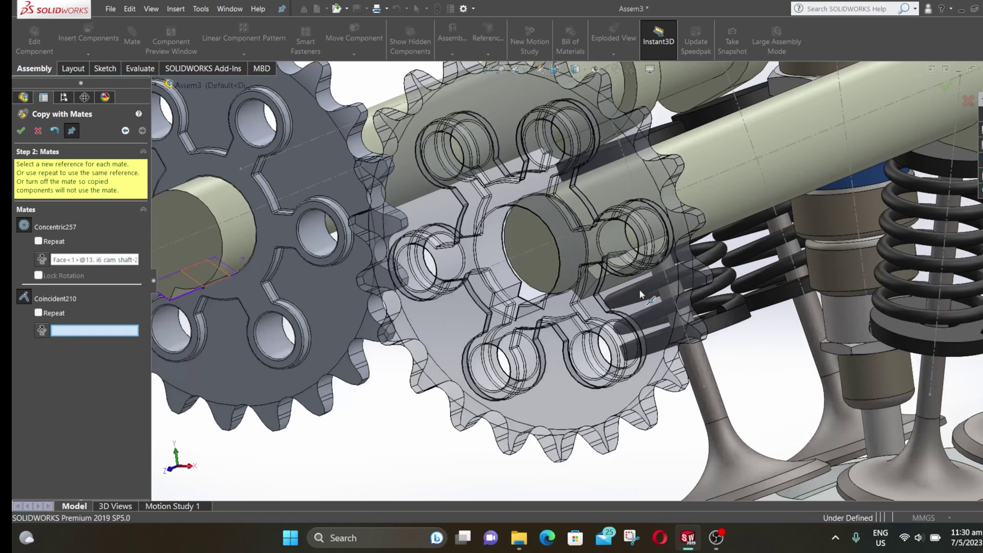
left_click(612, 282)
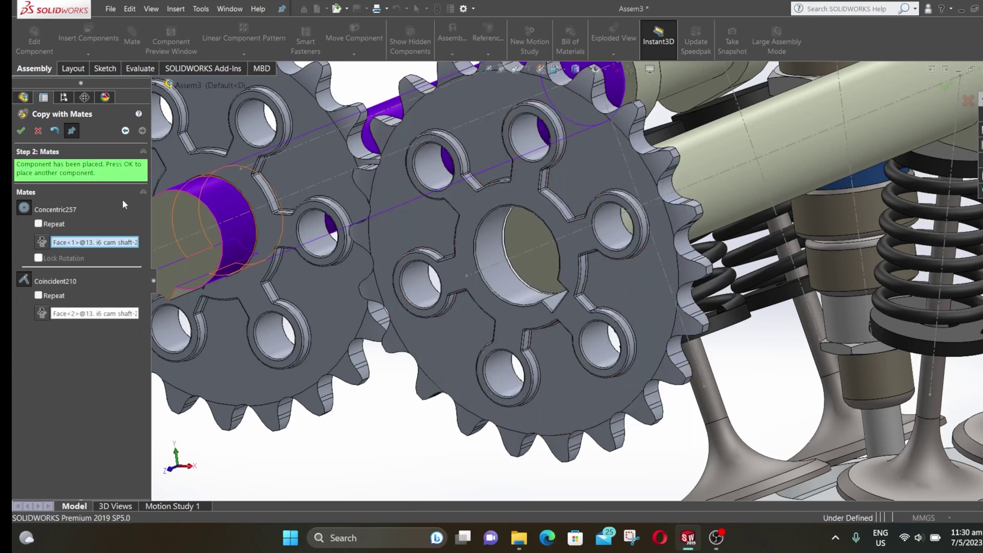
left_click(20, 130)
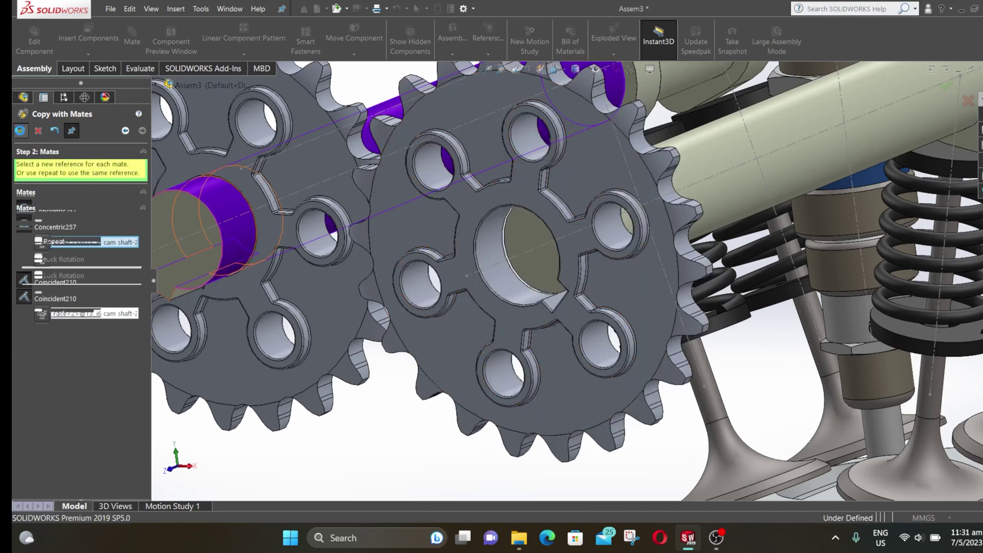
left_click(21, 131)
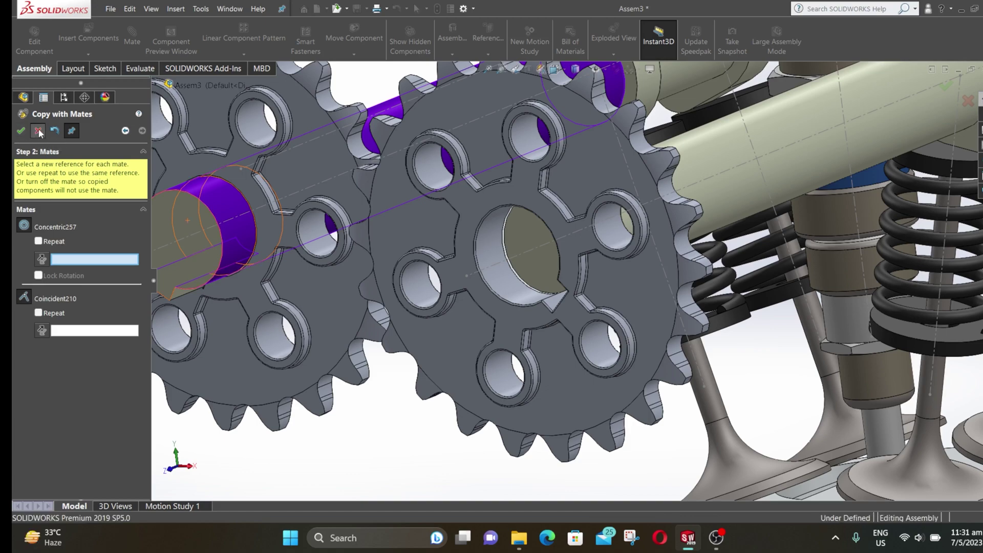
Mate Plane4 of the second cam sprocket coincident with Plane4 of the first cam sprocket
scroll(215, 262, "up", 5)
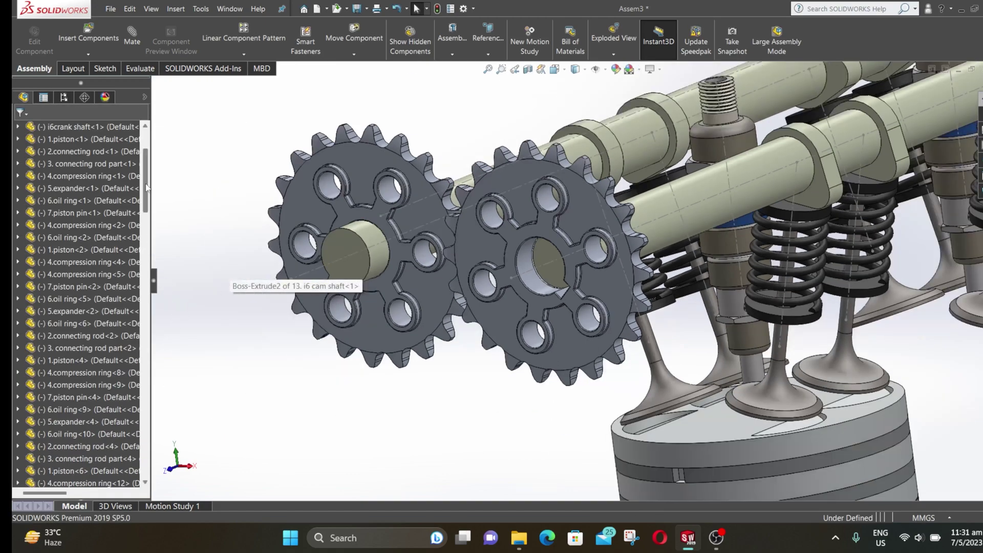
left_click_drag(145, 204, 157, 474)
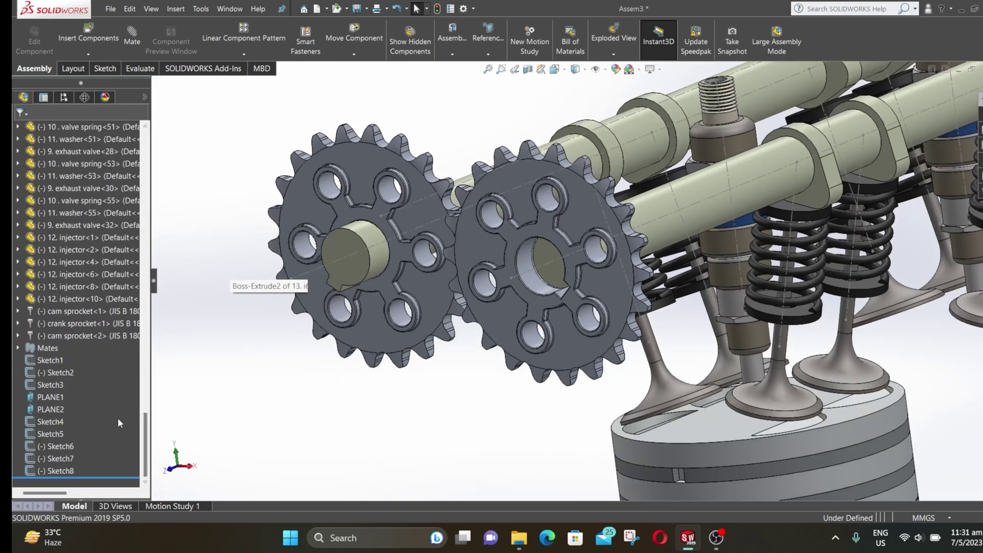
left_click(62, 335)
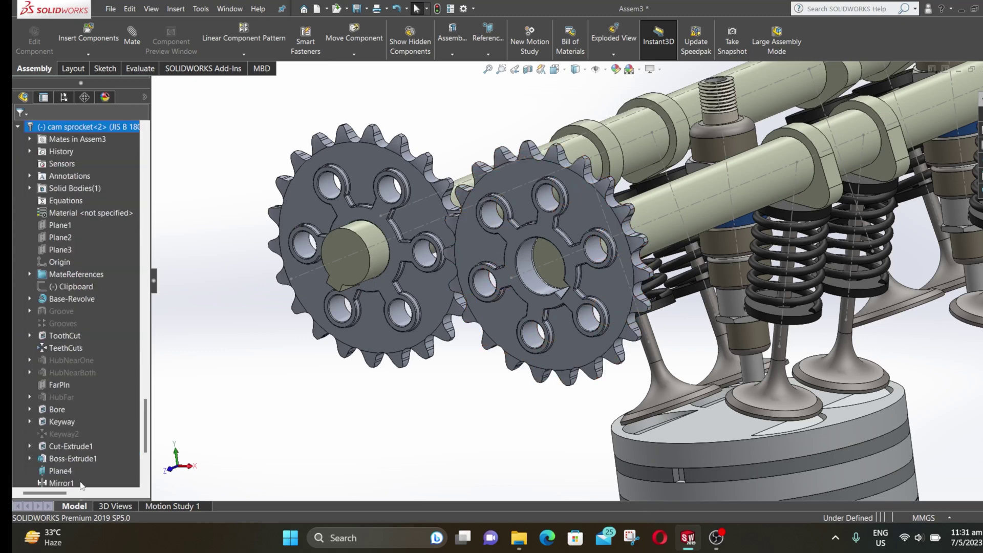
left_click(60, 470)
scroll(90, 367, "up", 5)
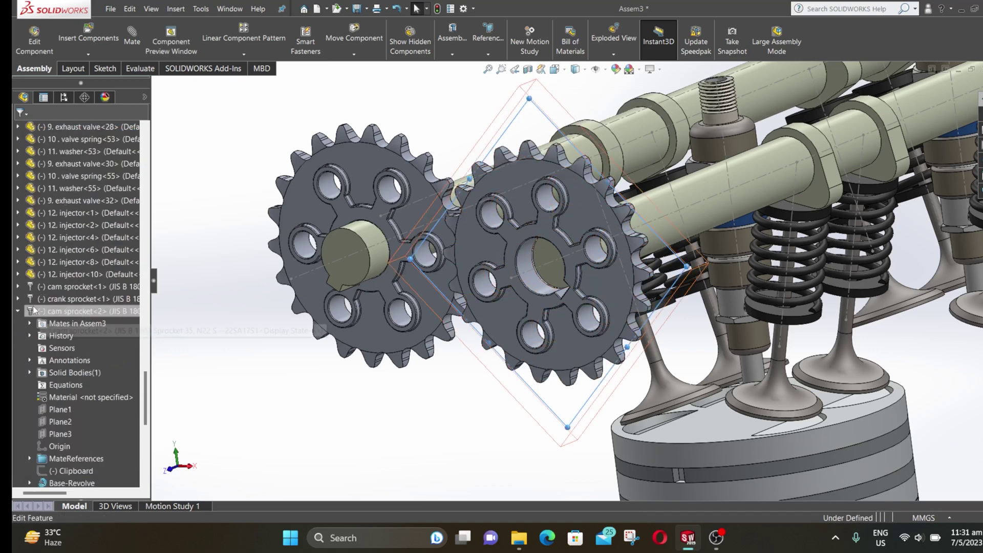
left_click(18, 287)
left_click(66, 287)
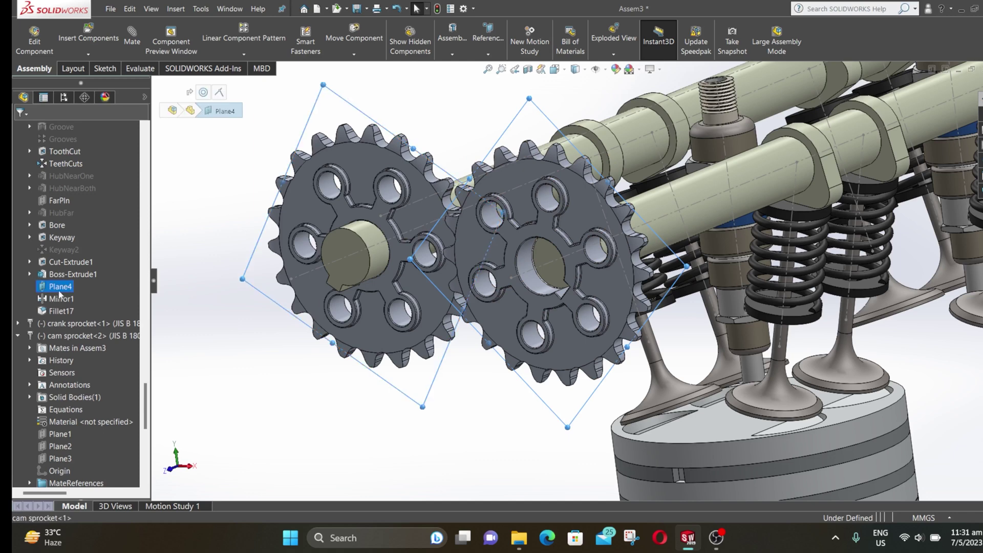
left_click(134, 39)
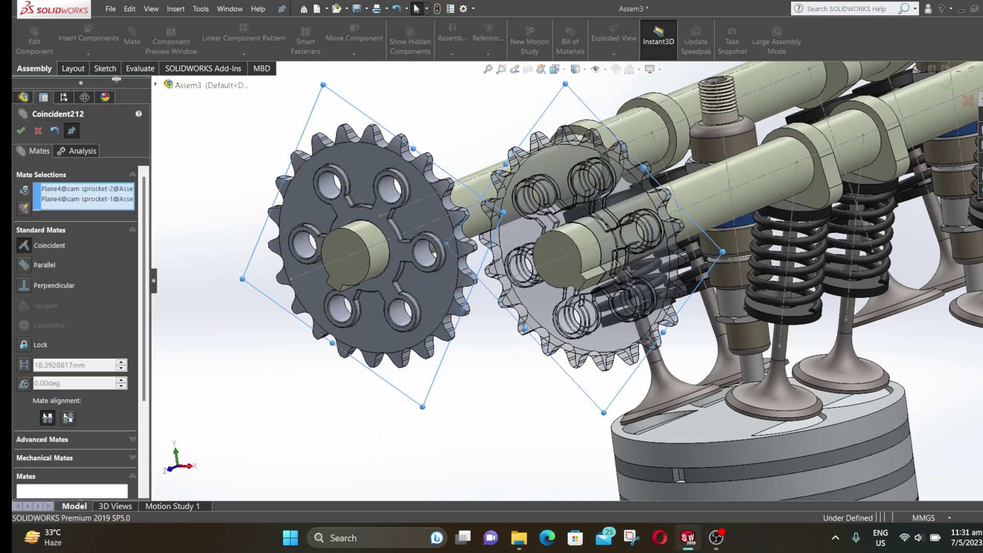
left_click(22, 131)
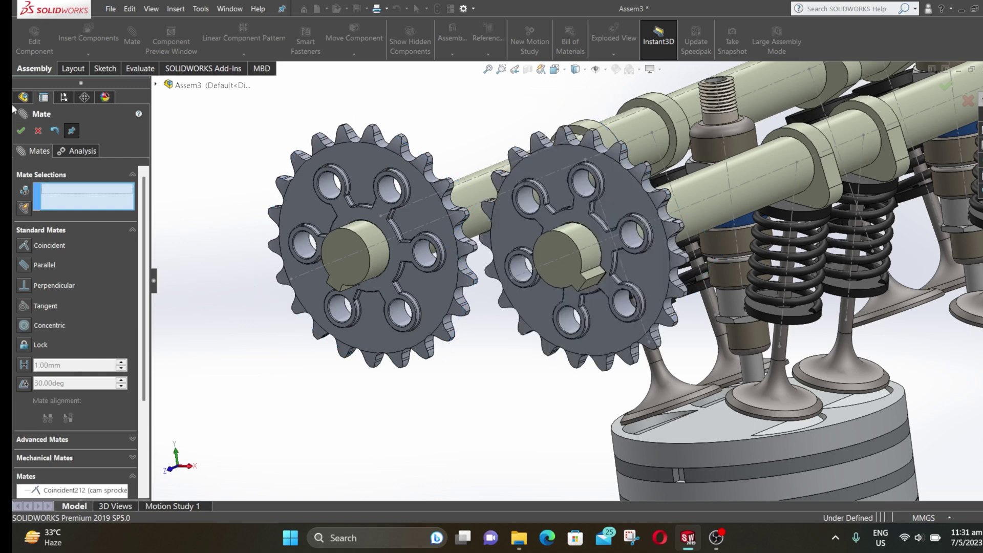
left_click(37, 132)
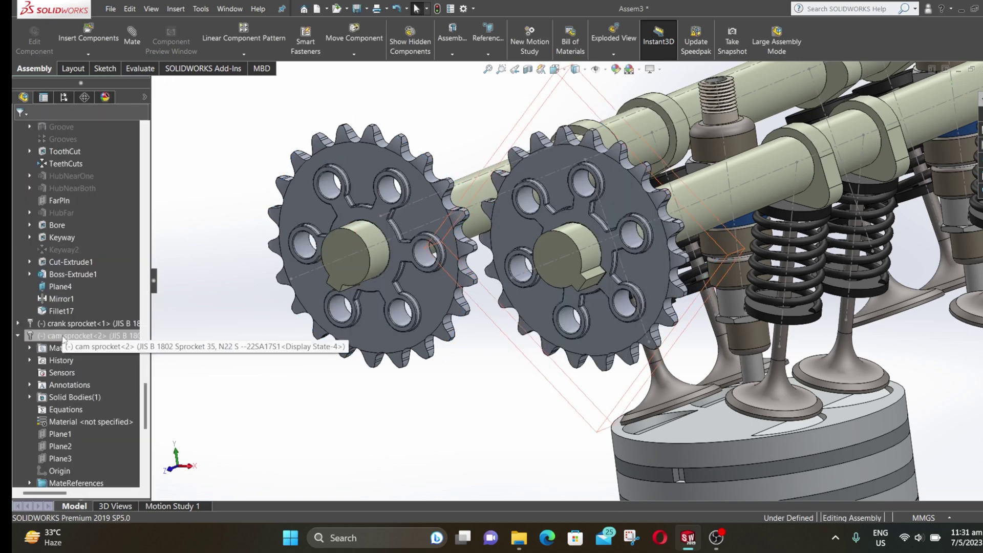
Mate Plane4 of the second cam sprocket coincident with Plane6 of the crank sprocket
scroll(40, 358, "down", 1)
scroll(44, 405, "down", 3)
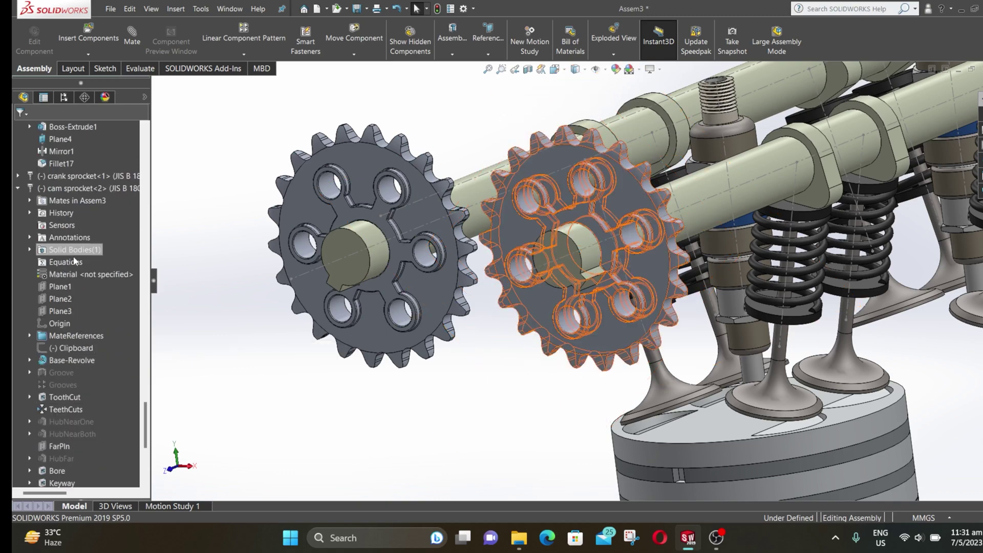
scroll(62, 310, "down", 1)
scroll(62, 351, "down", 2)
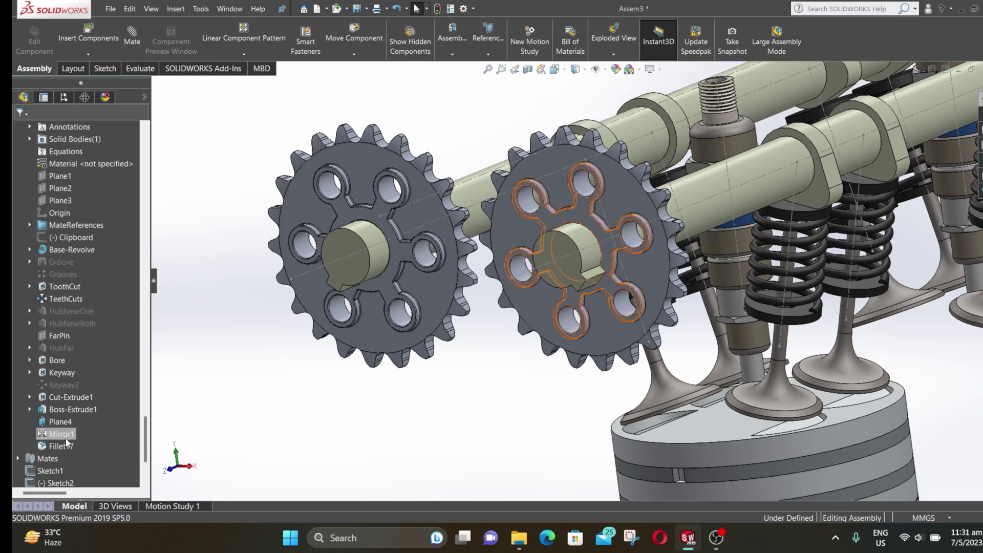
left_click(60, 421)
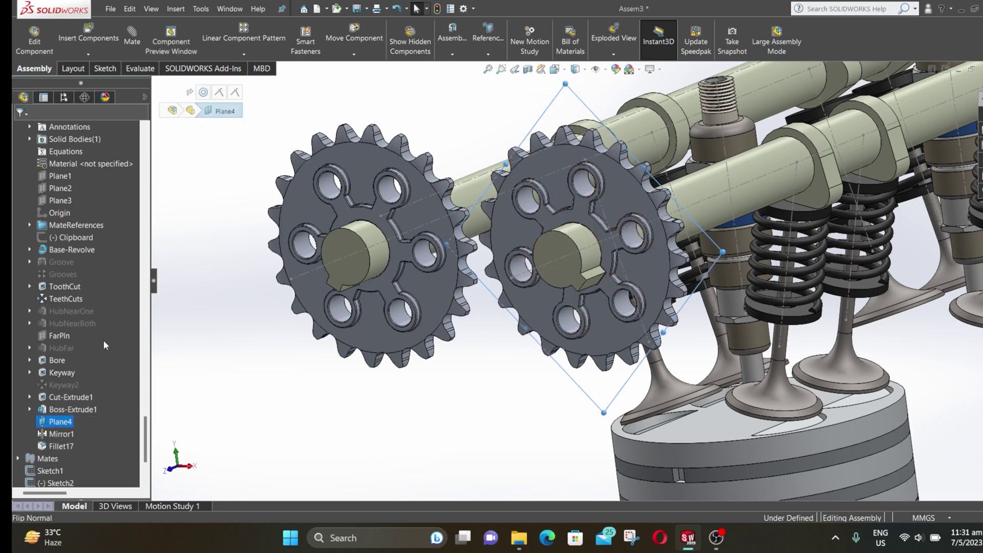
scroll(103, 340, "up", 5)
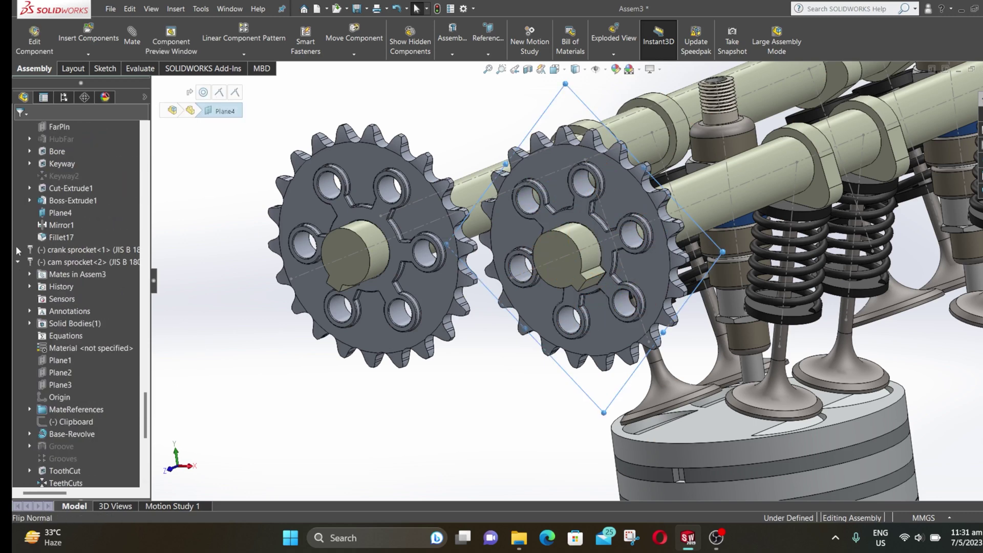
left_click(17, 249)
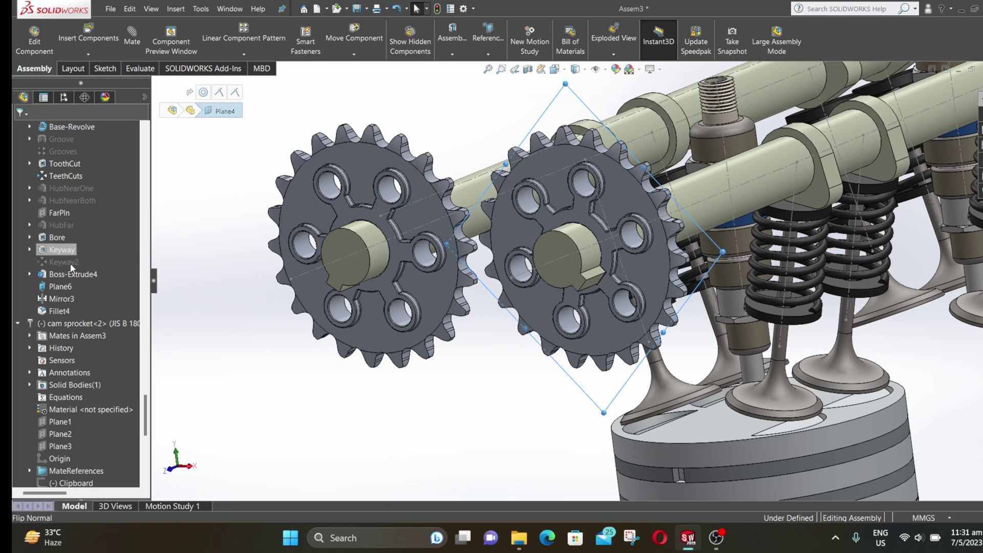
scroll(574, 279, "up", 10)
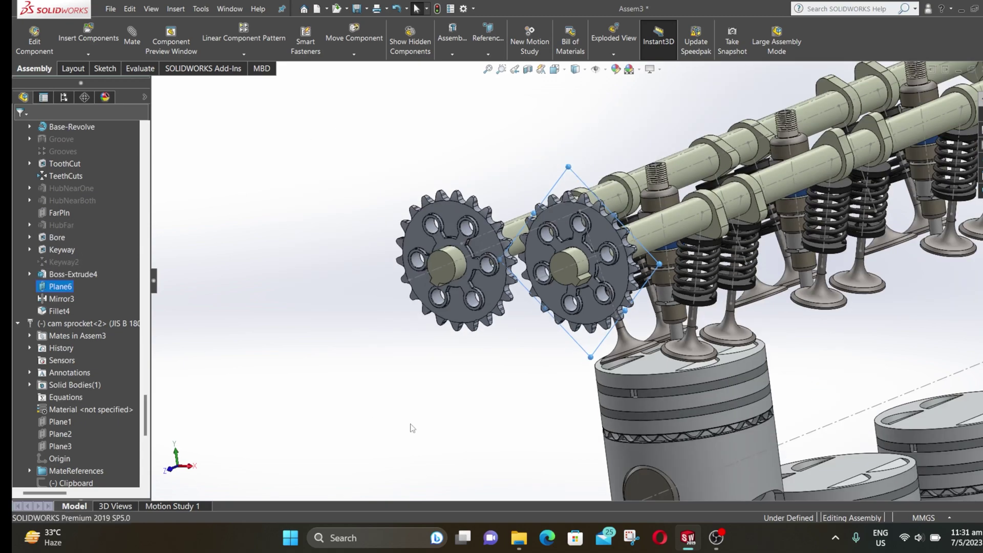
scroll(592, 496, "down", 5)
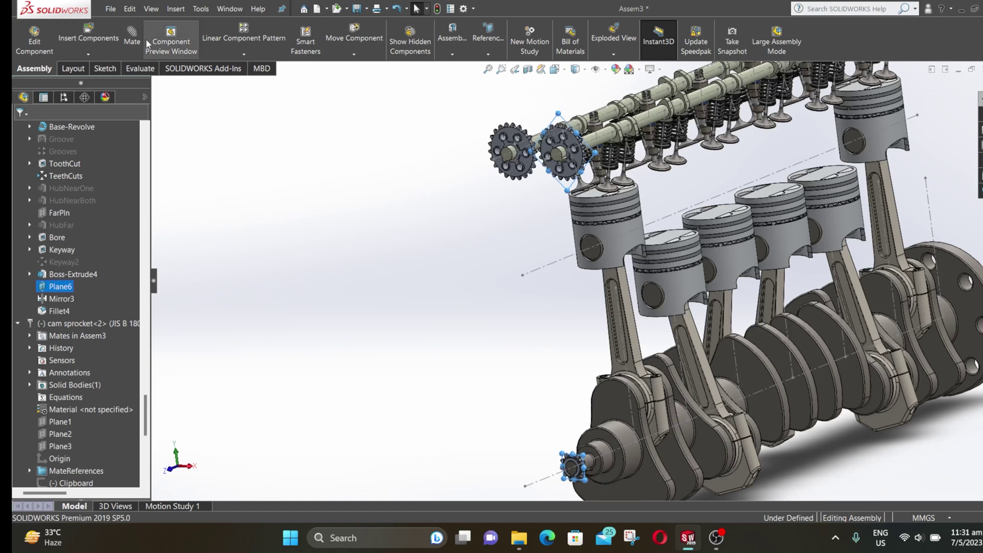
left_click(133, 35)
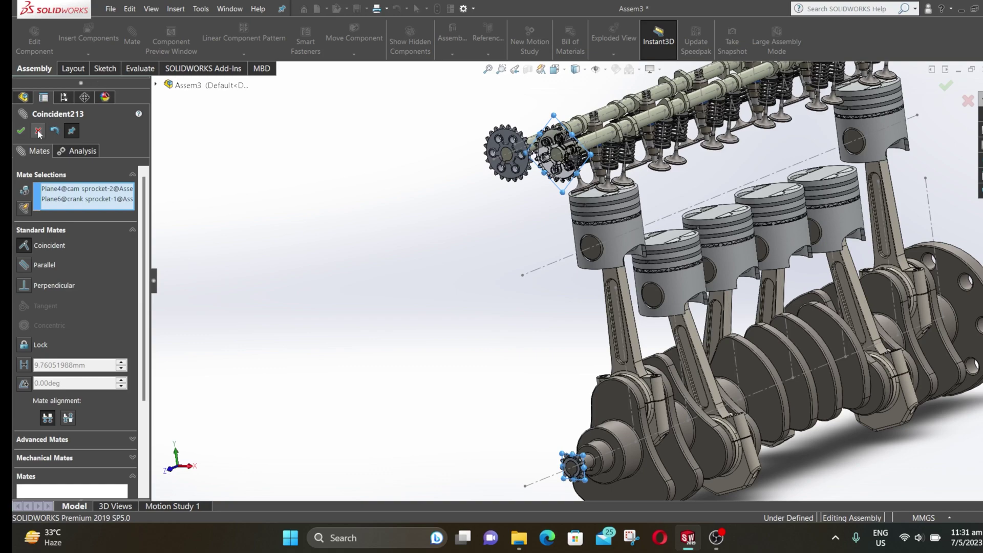
left_click(21, 130)
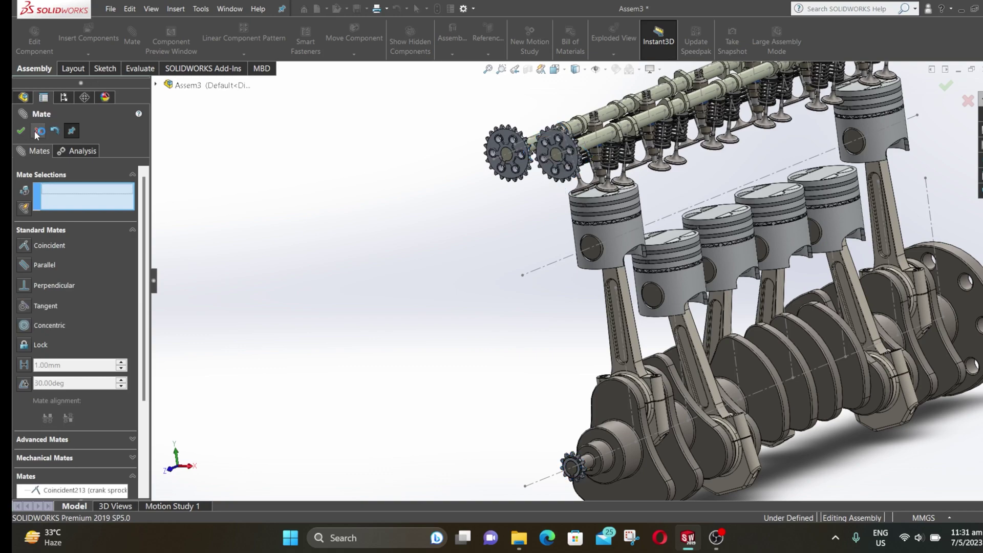
left_click(38, 132)
Rotate the two cam sprockets with their camshafts to adjust the angular positions of their keyways and cam lobes
scroll(404, 308, "up", 3)
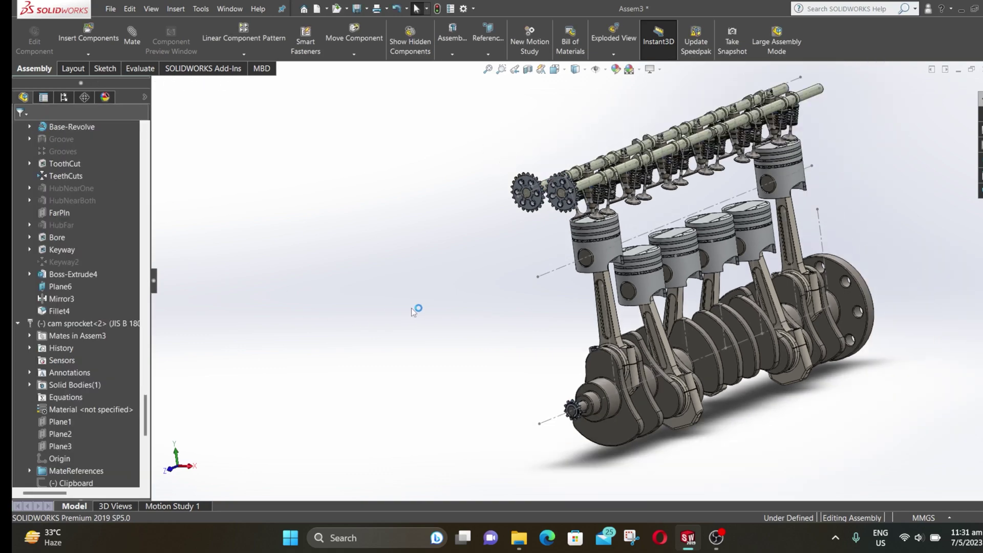
middle_click_drag(413, 309, 632, 296)
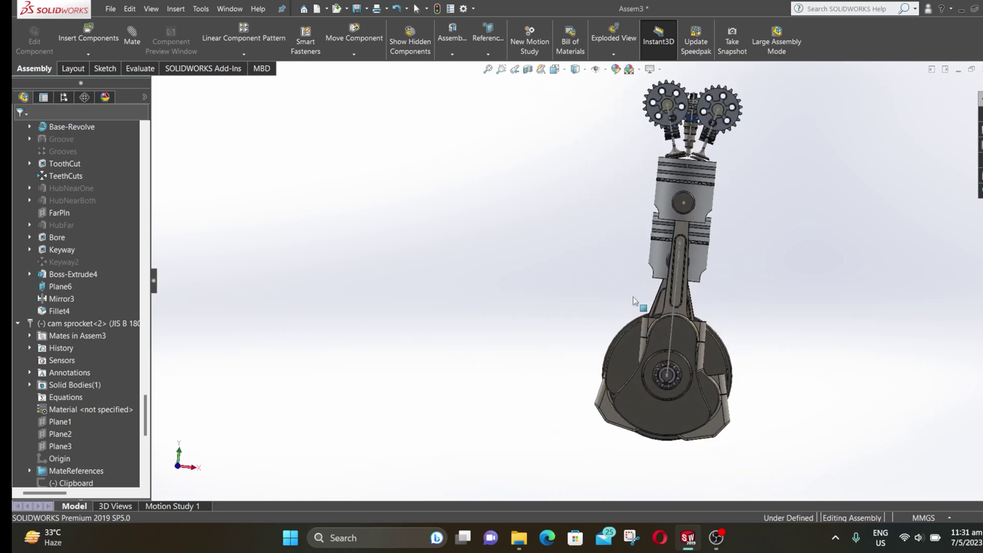
scroll(701, 128, "down", 4)
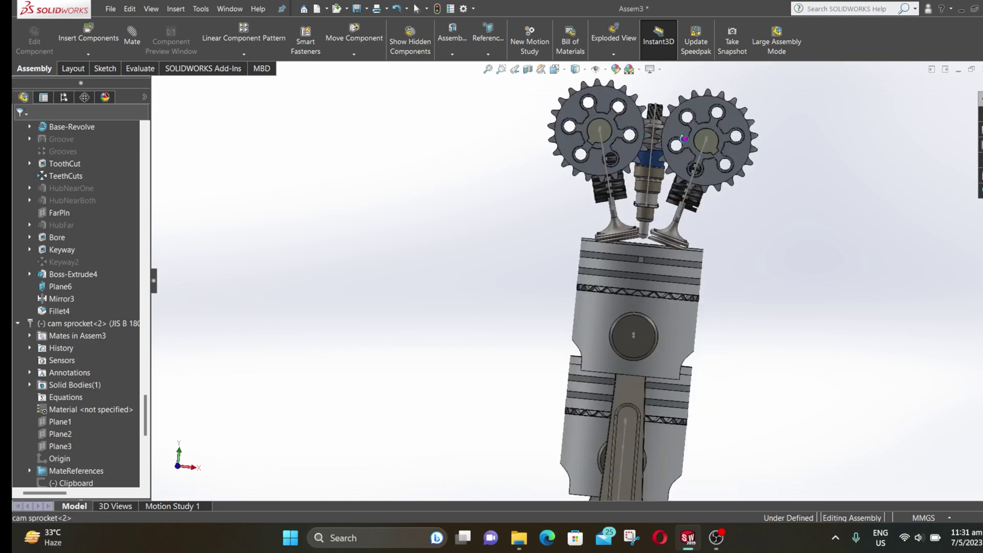
middle_click_drag(684, 138, 543, 246)
scroll(686, 142, "down", 3)
scroll(538, 165, "up", 3)
scroll(544, 313, "down", 5)
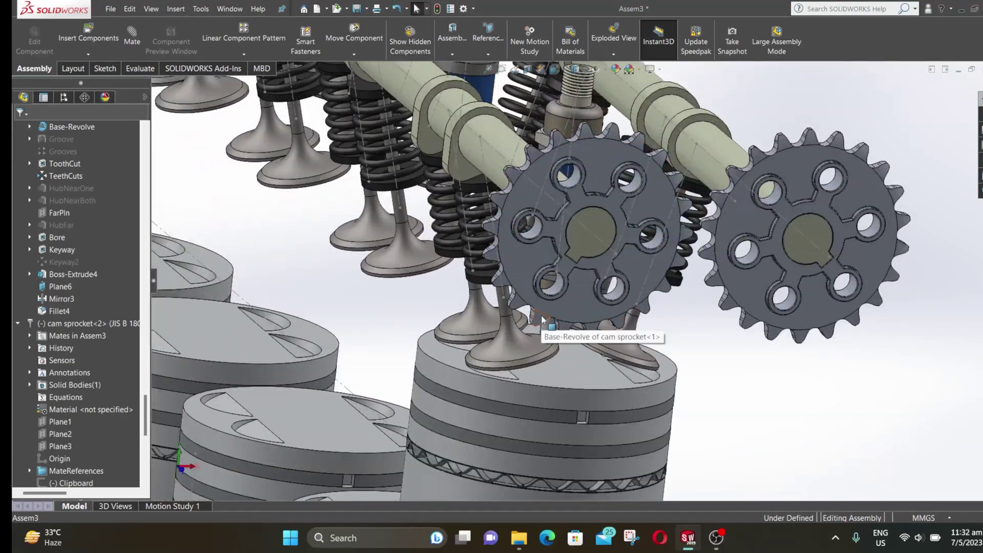
left_click_drag(542, 320, 635, 319)
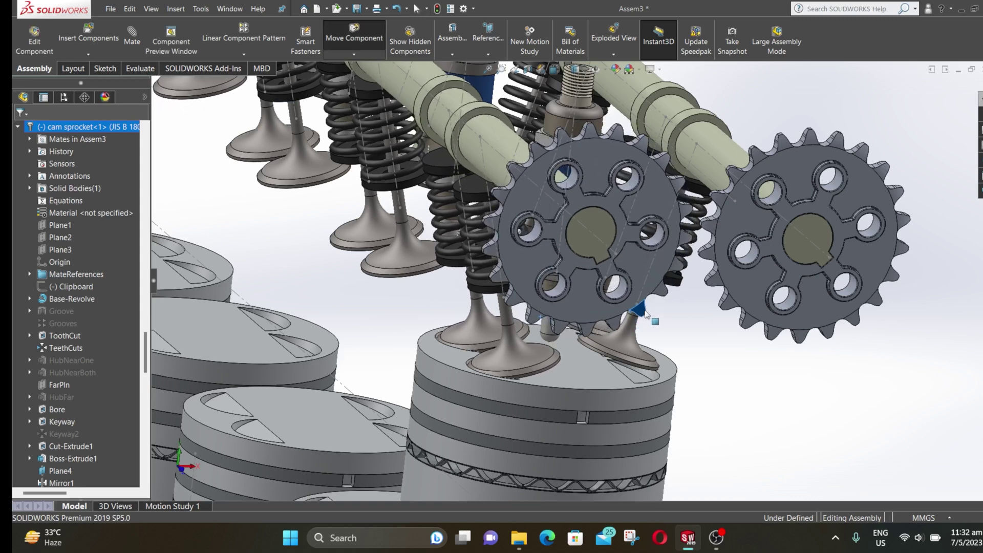
middle_click_drag(646, 314, 752, 322)
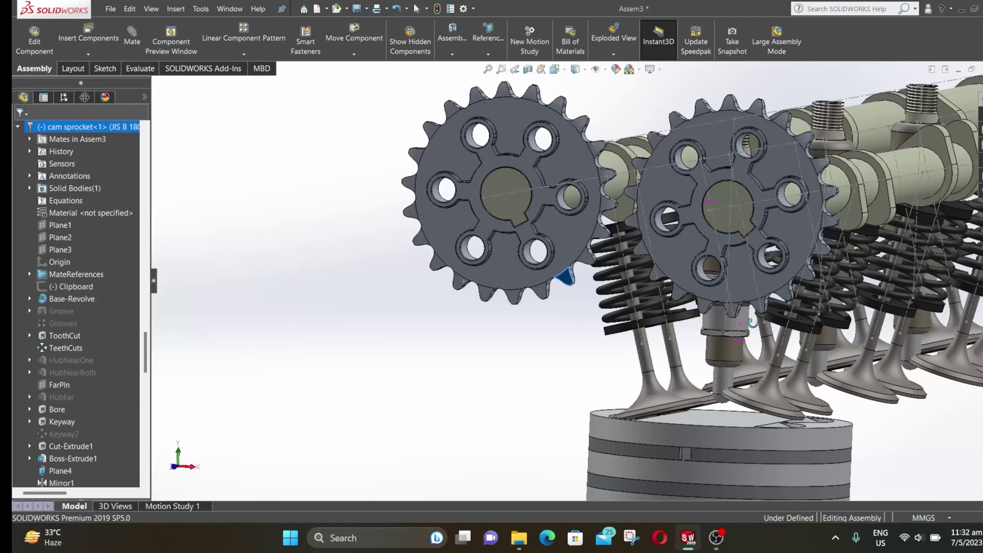
left_click(618, 218)
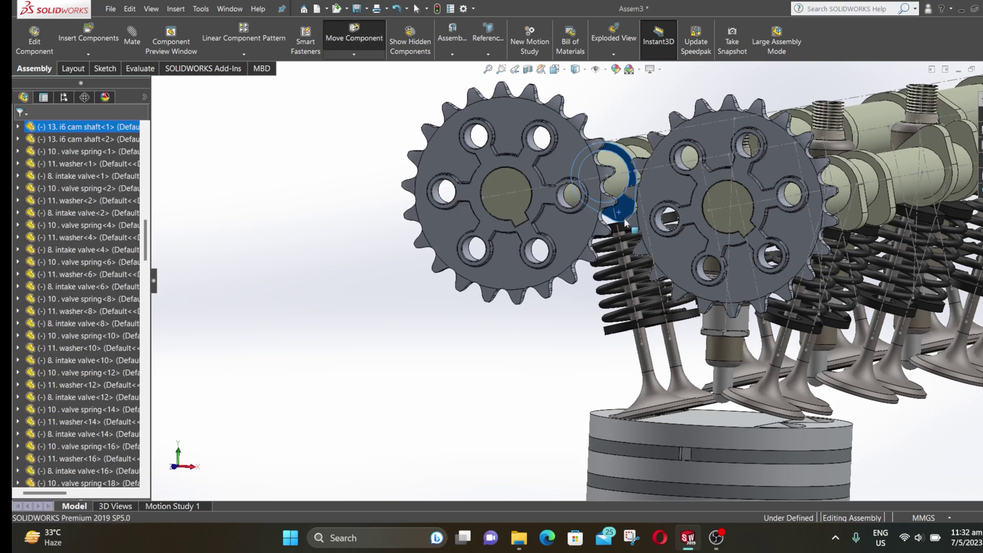
middle_click_drag(625, 221, 660, 292)
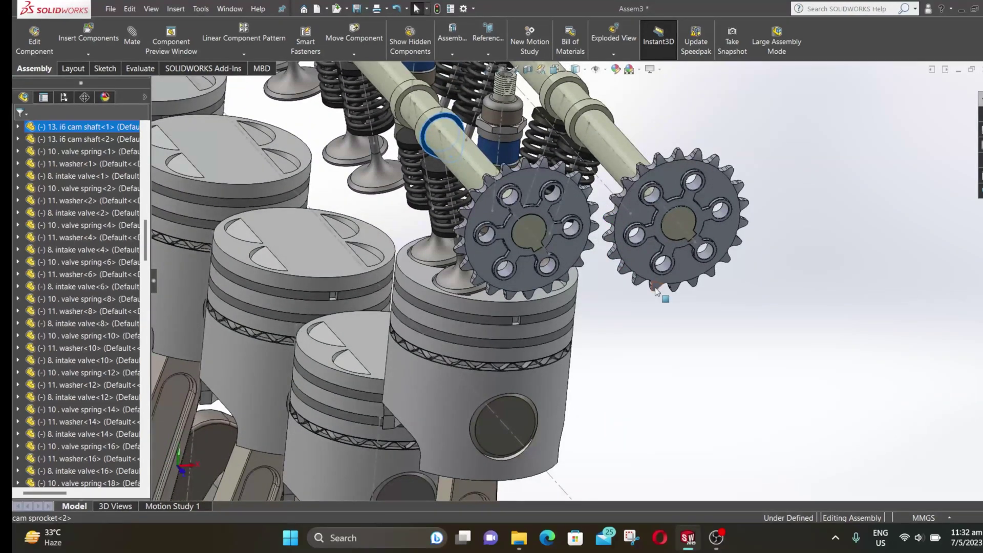
left_click_drag(642, 296, 622, 217)
Start a Belt/Chain feature with the circular edges of both cam sprockets and the crank sprocket as belt members
scroll(623, 217, "up", 5)
middle_click_drag(622, 218, 638, 341)
left_click(462, 55)
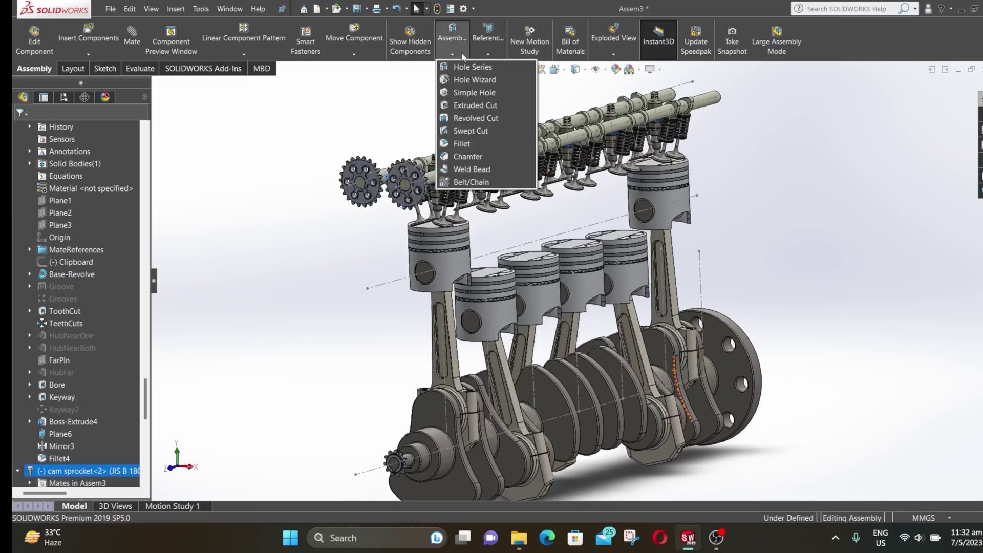
left_click(471, 181)
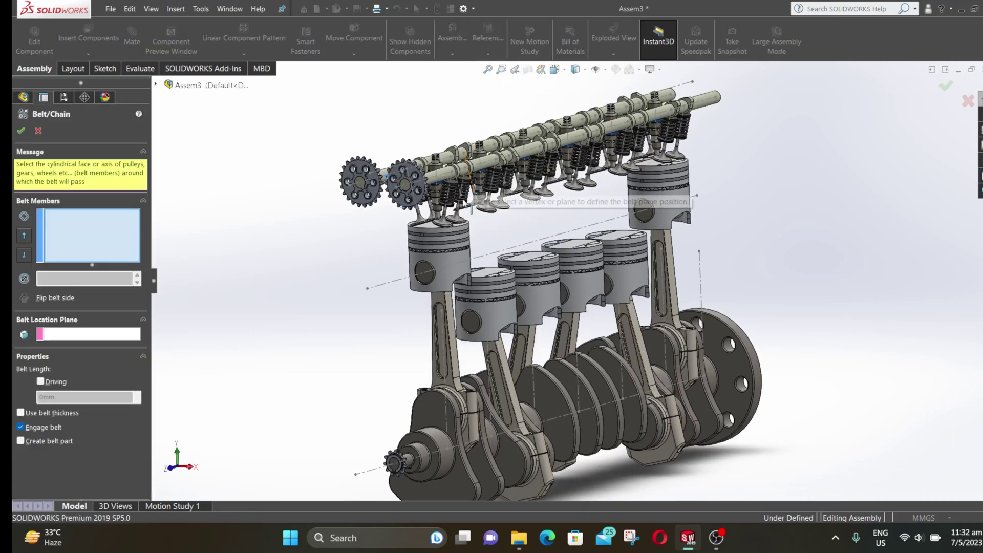
scroll(360, 176, "down", 6)
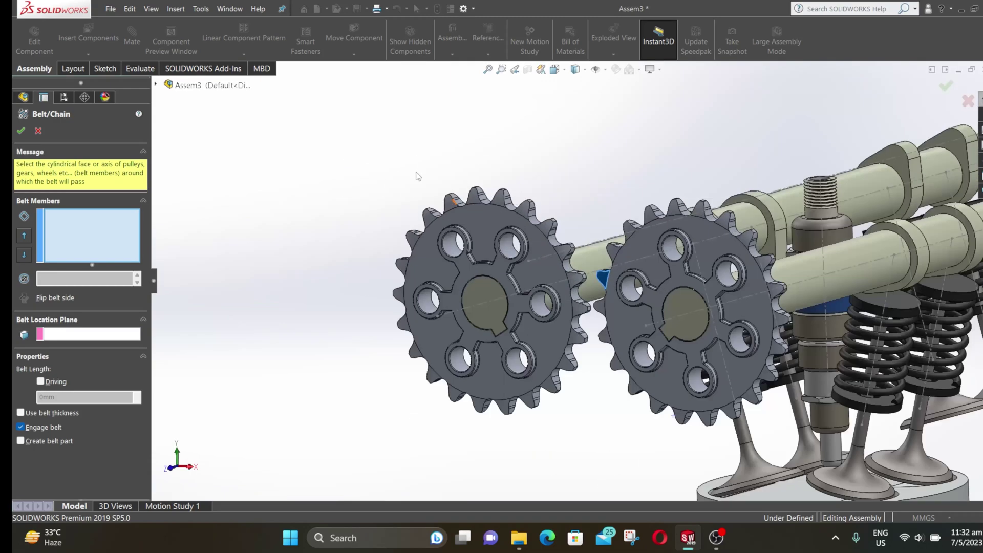
left_click(475, 204)
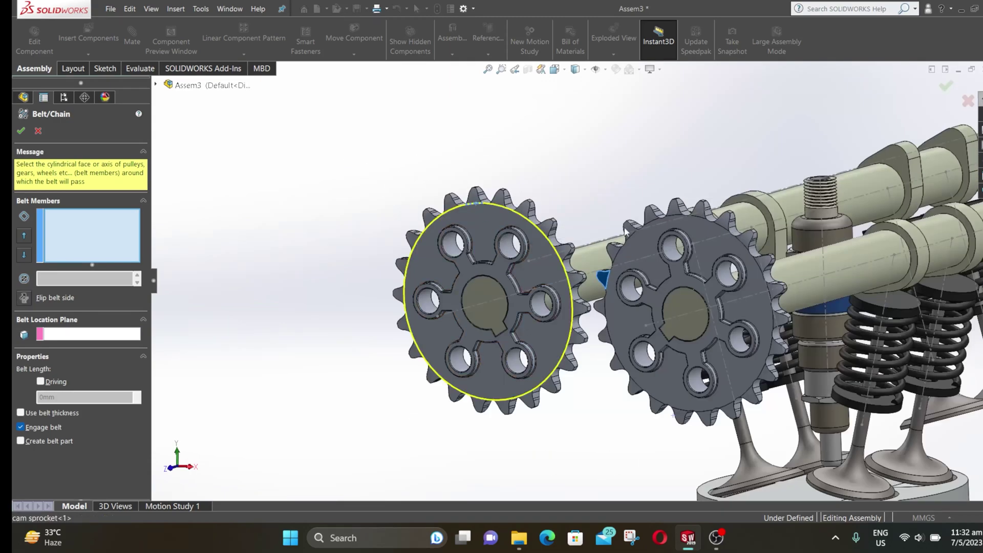
left_click(698, 219)
scroll(572, 282, "up", 8)
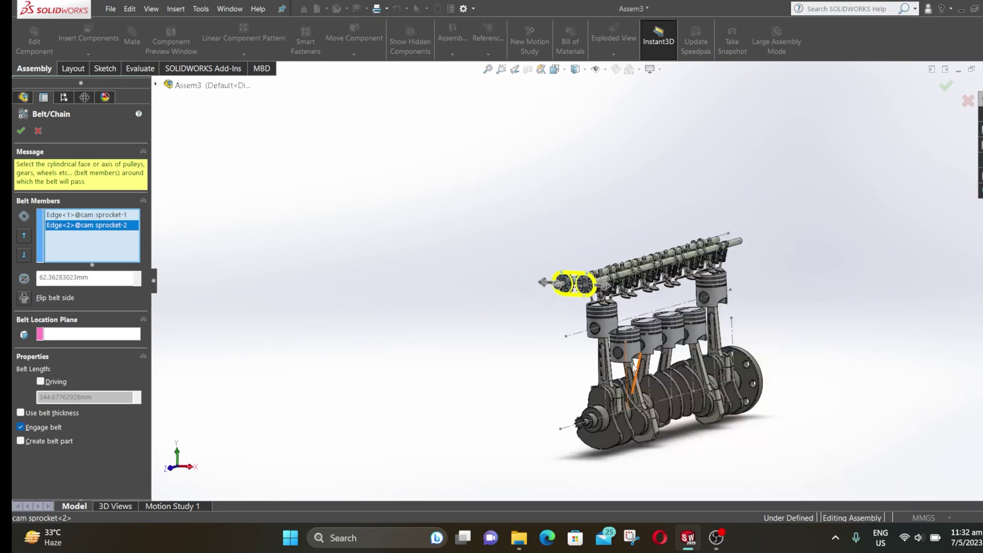
scroll(589, 372, "down", 10)
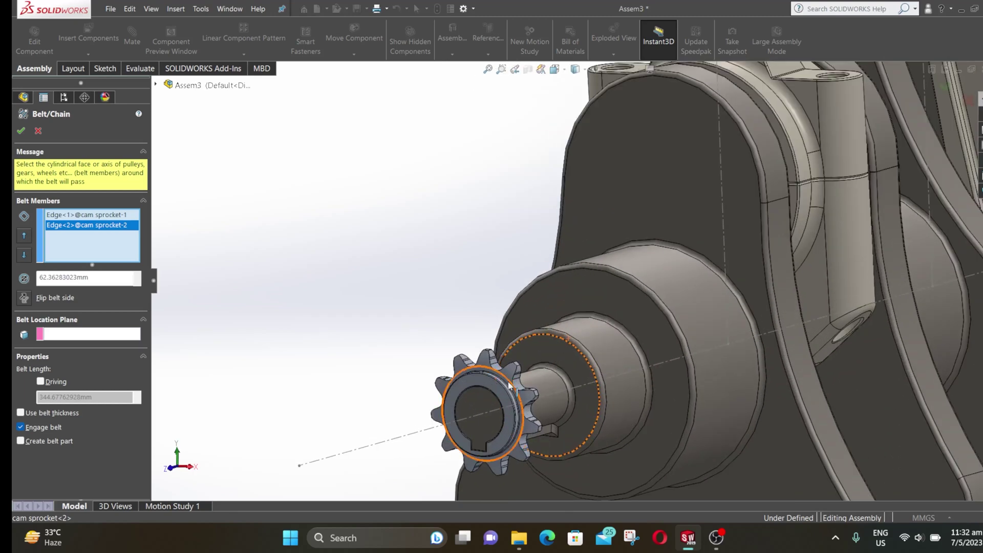
left_click(511, 393)
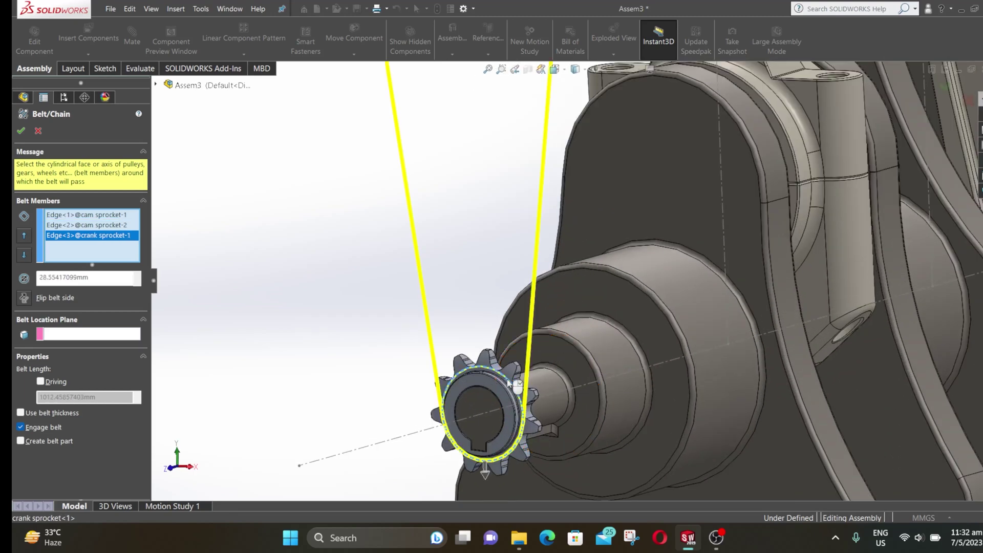
Set the belt location plane to Plane4 of the first cam sprocket
left_click(62, 336)
left_click(157, 85)
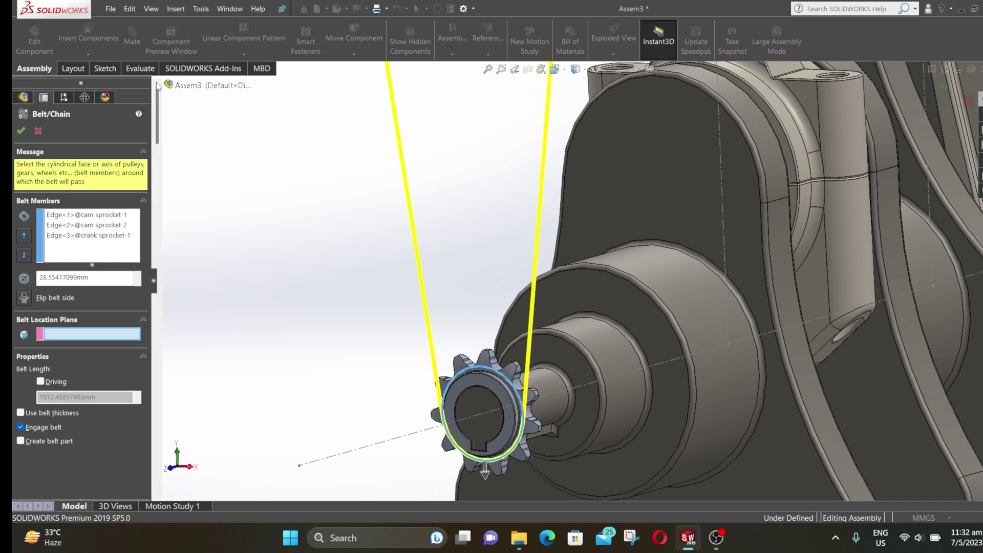
left_click_drag(157, 105, 161, 342)
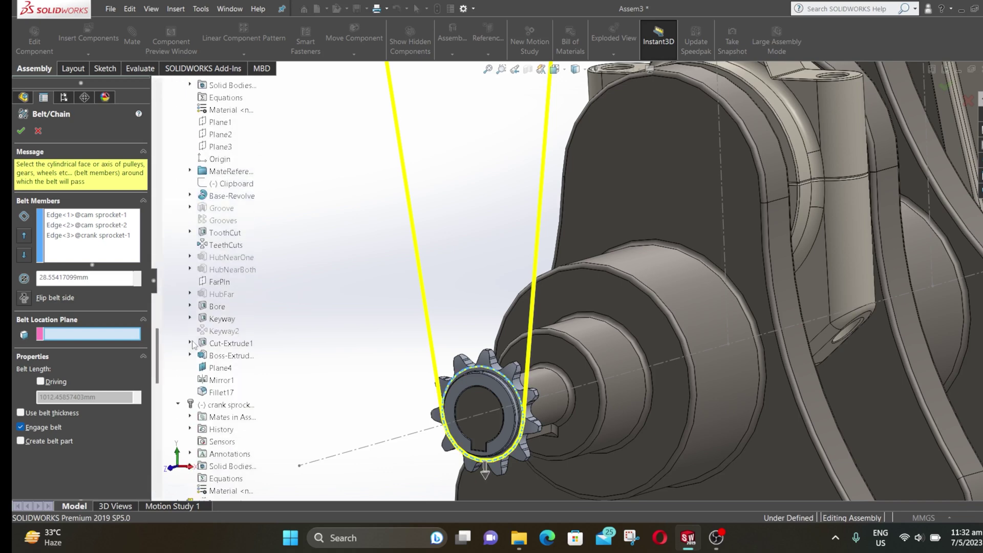
left_click(220, 368)
scroll(418, 299, "up", 10)
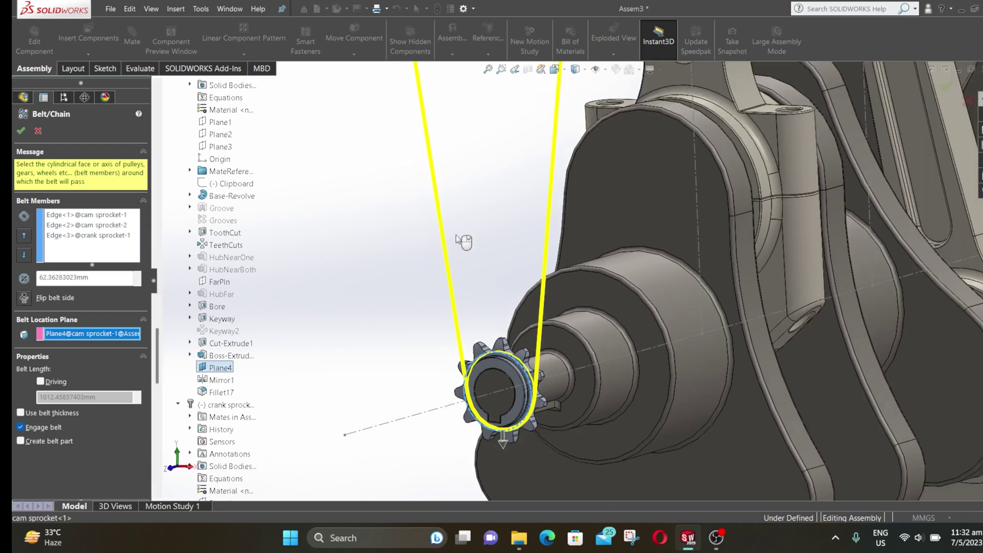
scroll(522, 161, "up", 5)
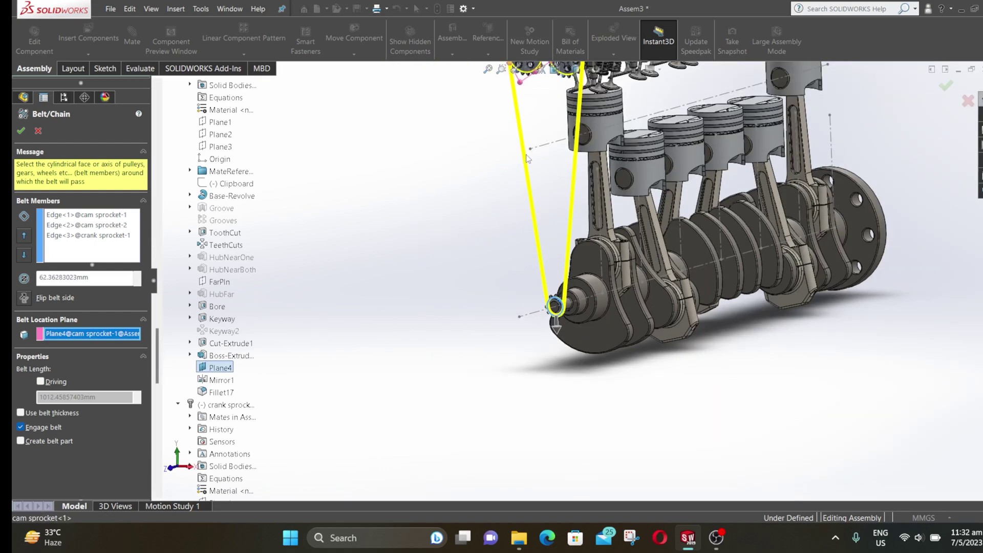
scroll(557, 162, "down", 5)
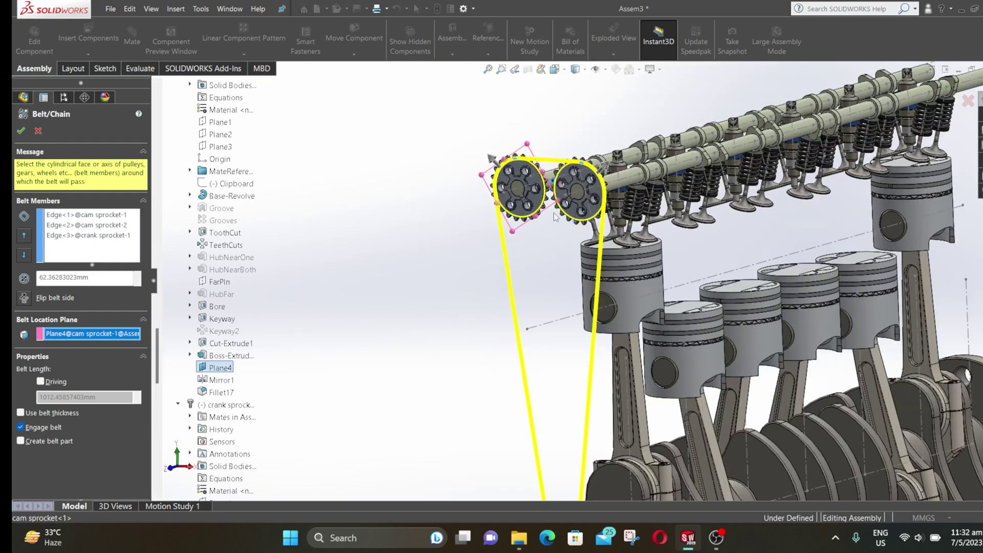
Enable belt thickness at 5 mm, keep the belt engaged, and create the belt
left_click(21, 414)
key("ctrl+1")
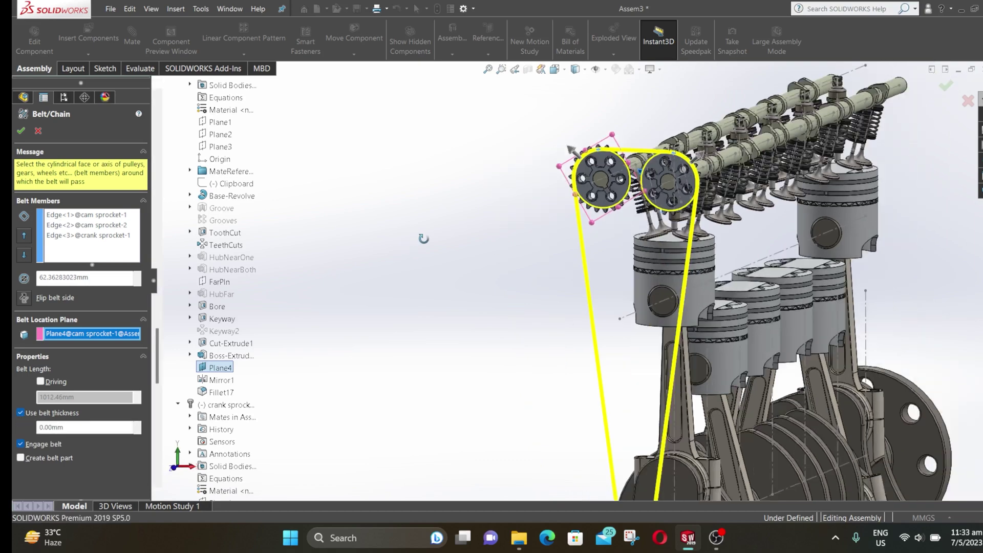
scroll(748, 153, "down", 8)
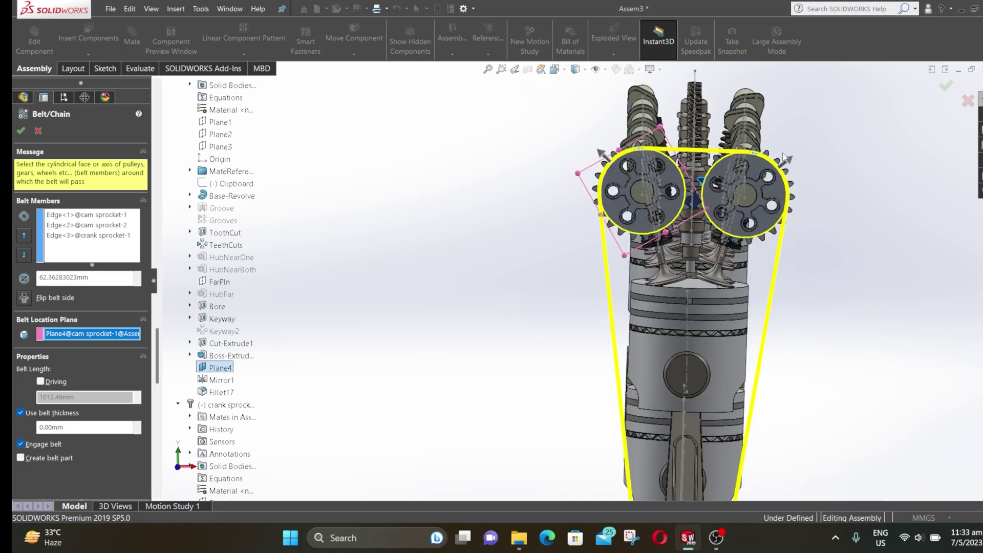
middle_click_drag(512, 256, 410, 332)
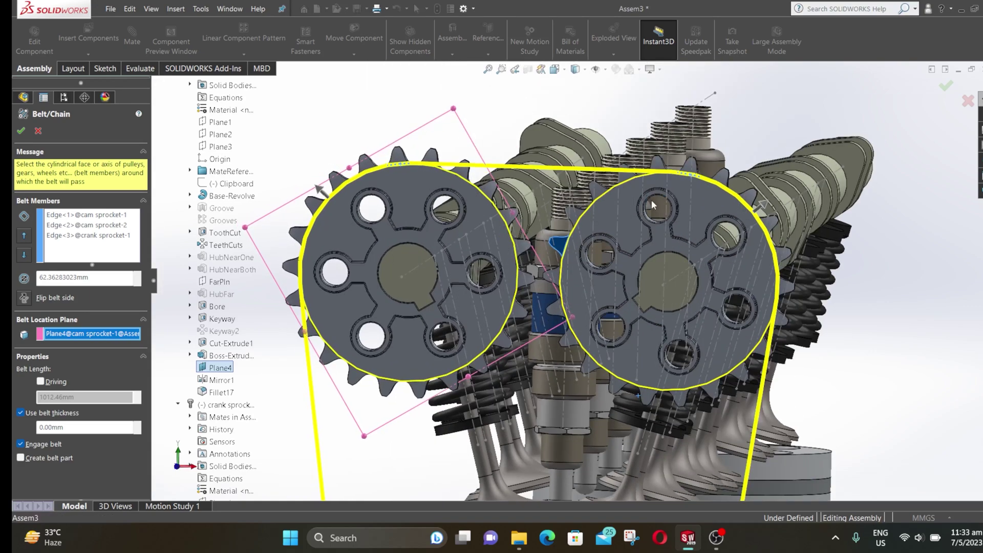
left_click(43, 426)
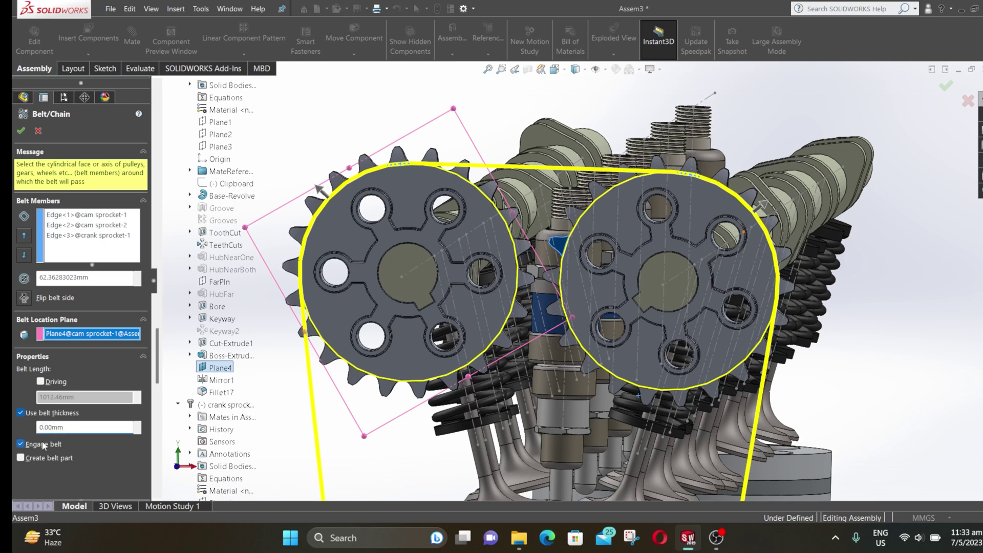
key("Return")
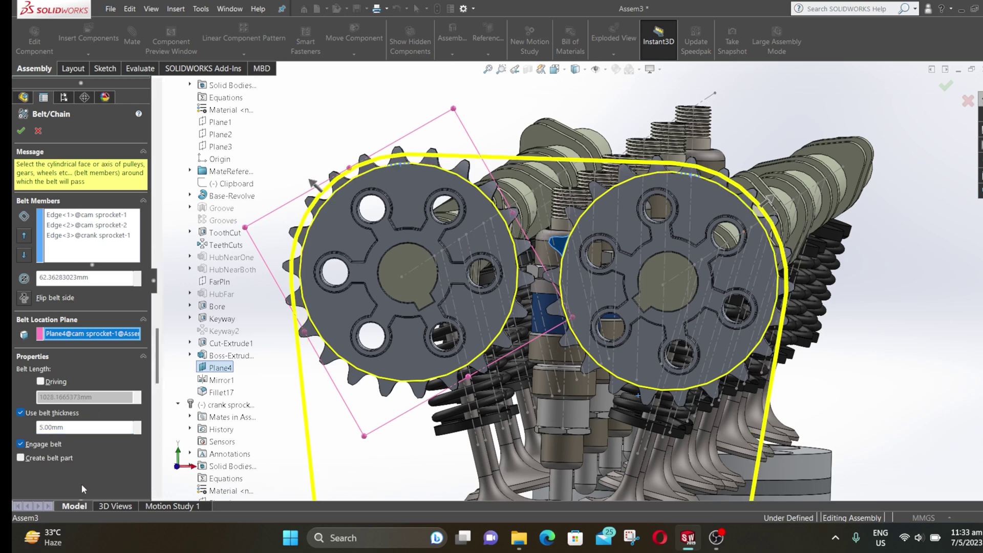
left_click(22, 131)
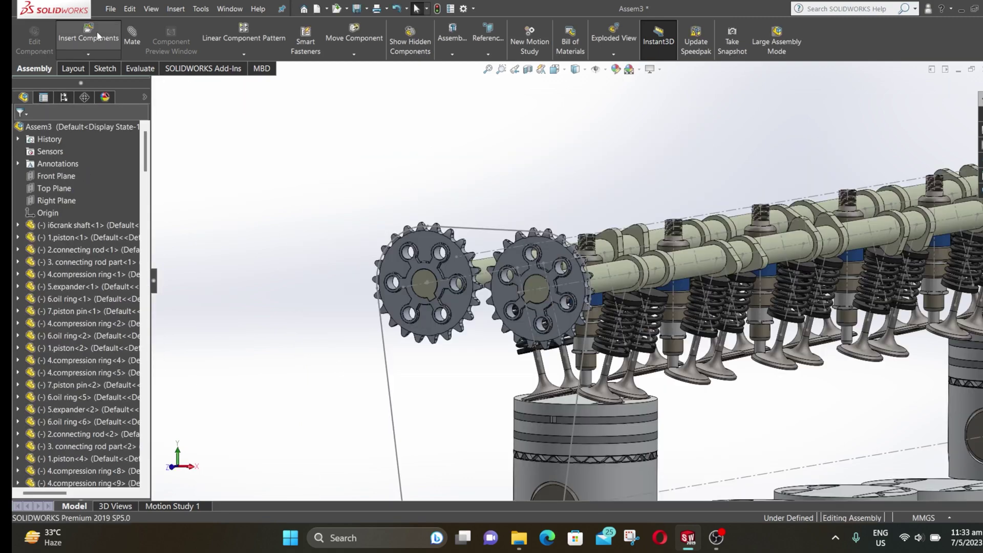
Insert the chain inner part and chain outer part from the Sprocket chain folder into free space beside the cam sprockets
left_click(88, 38)
left_click(480, 183)
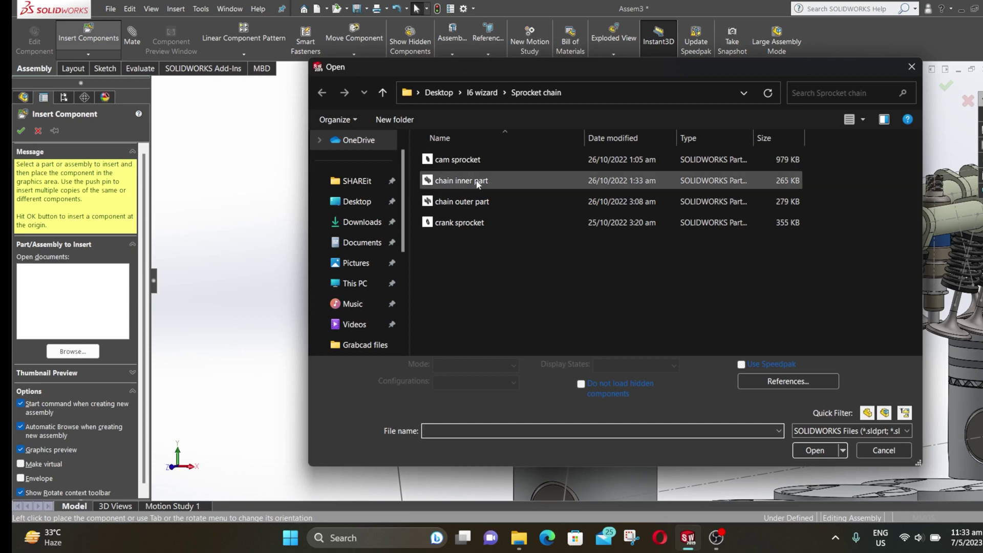
left_click(479, 203, "ctrl")
left_click(814, 440)
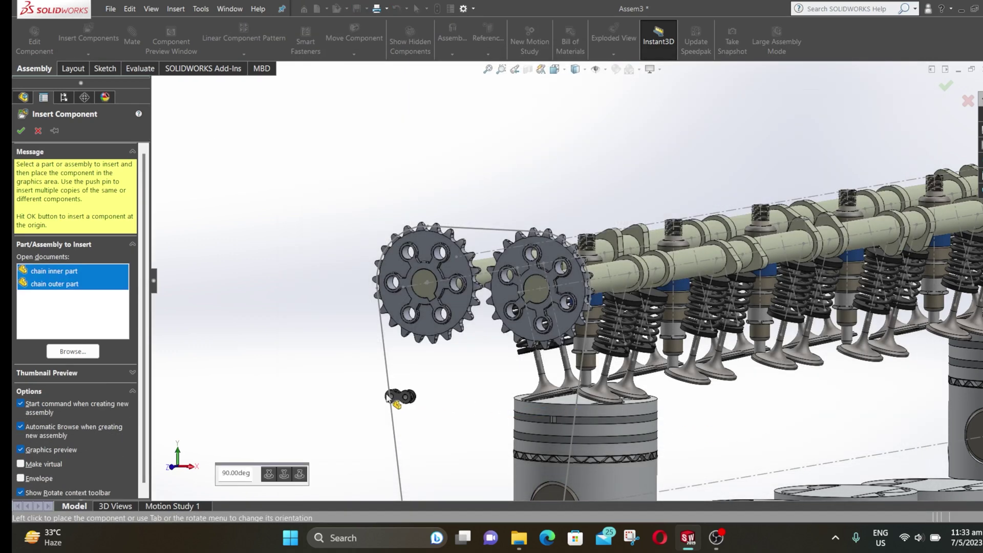
left_click(342, 389)
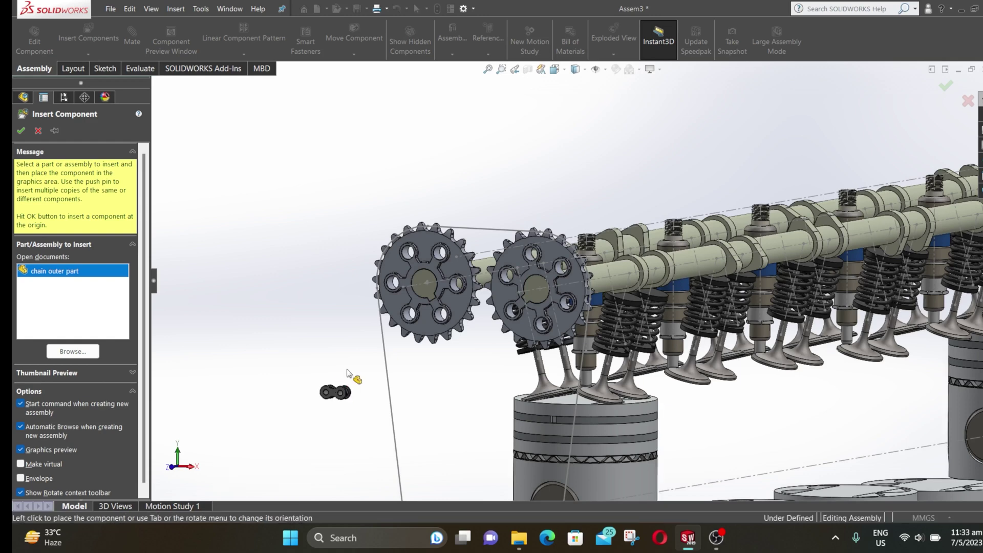
left_click(348, 364)
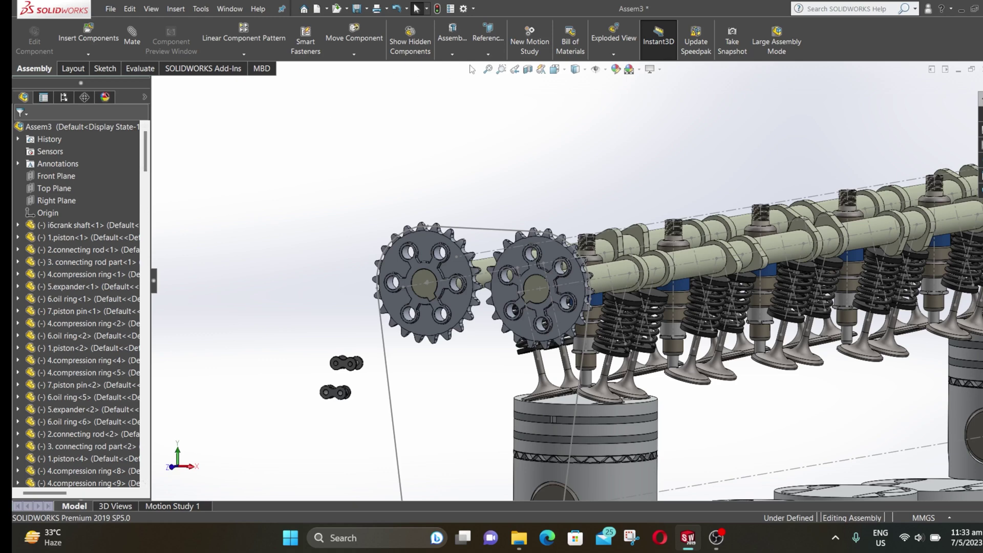
Start a Chain Component Pattern with the connected linkage pitch method, using the belt's Sketch10 as the path with Fill Path enabled
left_click(243, 52)
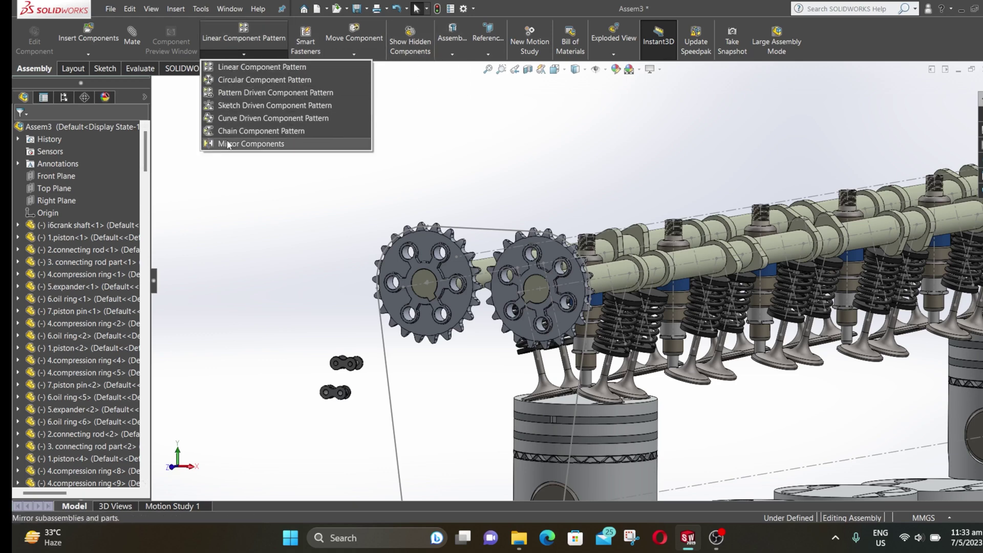
left_click(241, 131)
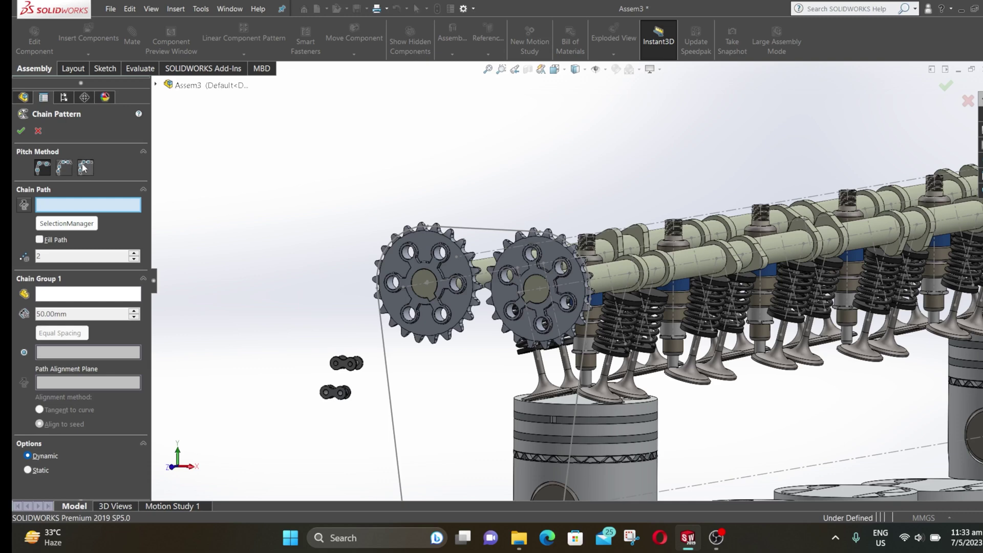
left_click(84, 167)
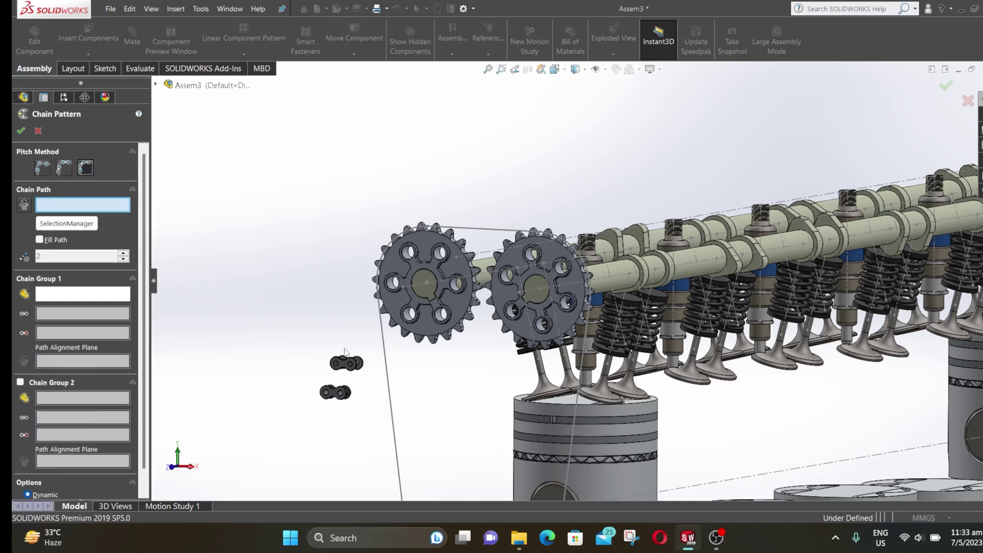
key("z")
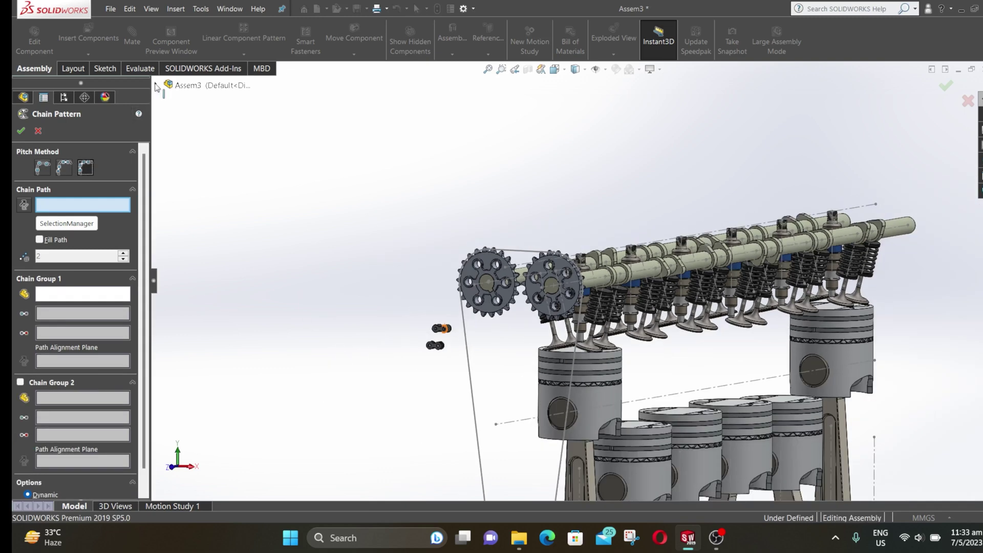
left_click(155, 86)
left_click_drag(160, 110, 158, 453)
left_click(179, 490)
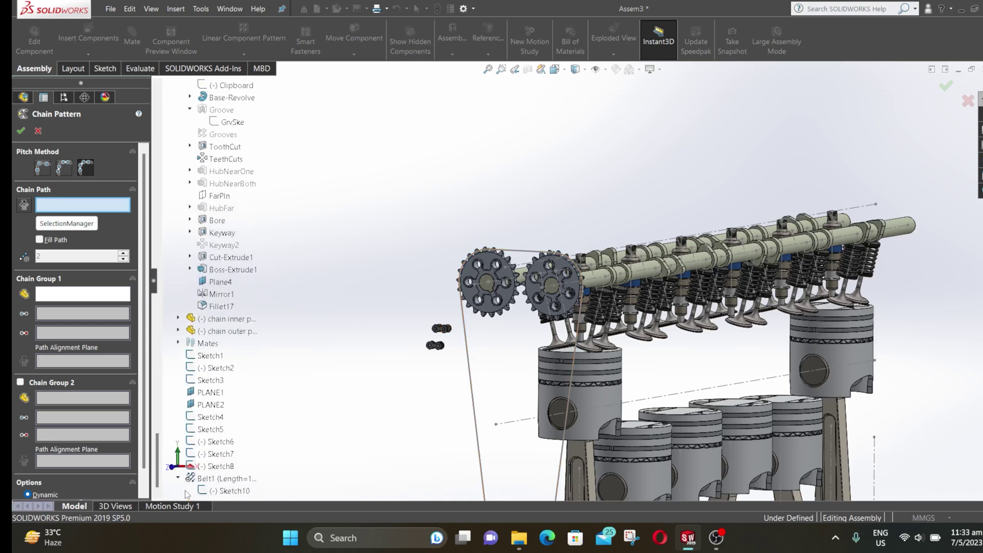
left_click(228, 491)
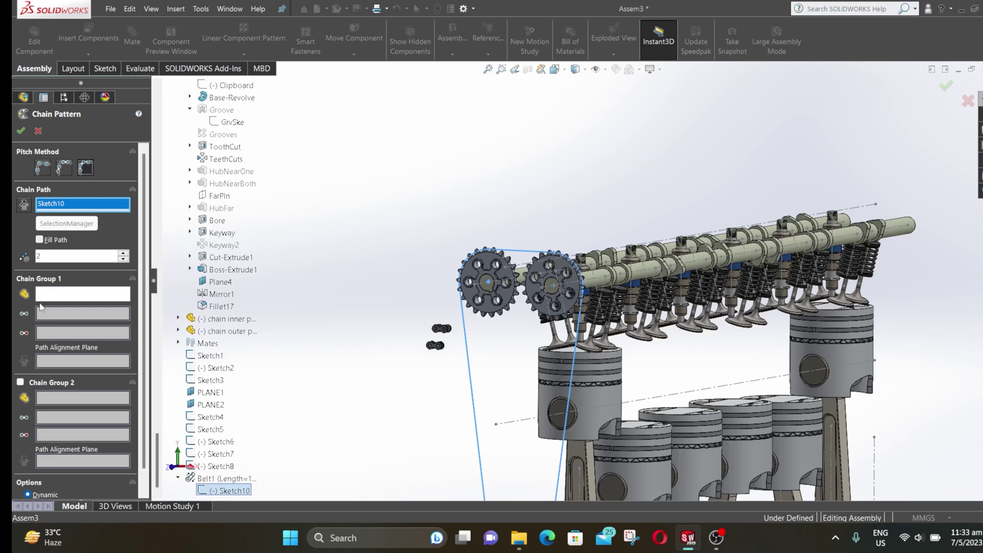
left_click(103, 295)
left_click(39, 240)
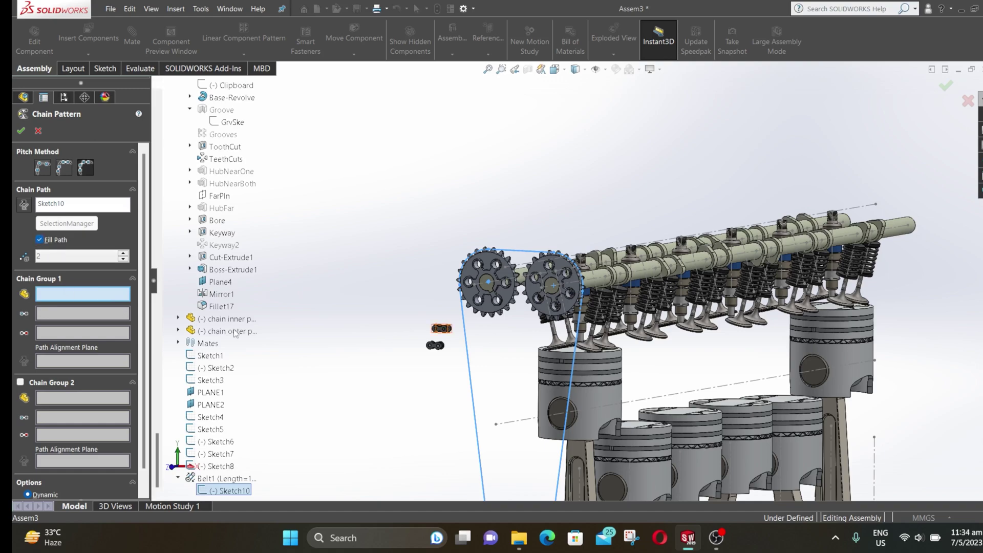
Define Chain Group 1 with the chain inner part, its two hole faces as path links, and its Plane1 as the path alignment plane
scroll(438, 340, "down", 5)
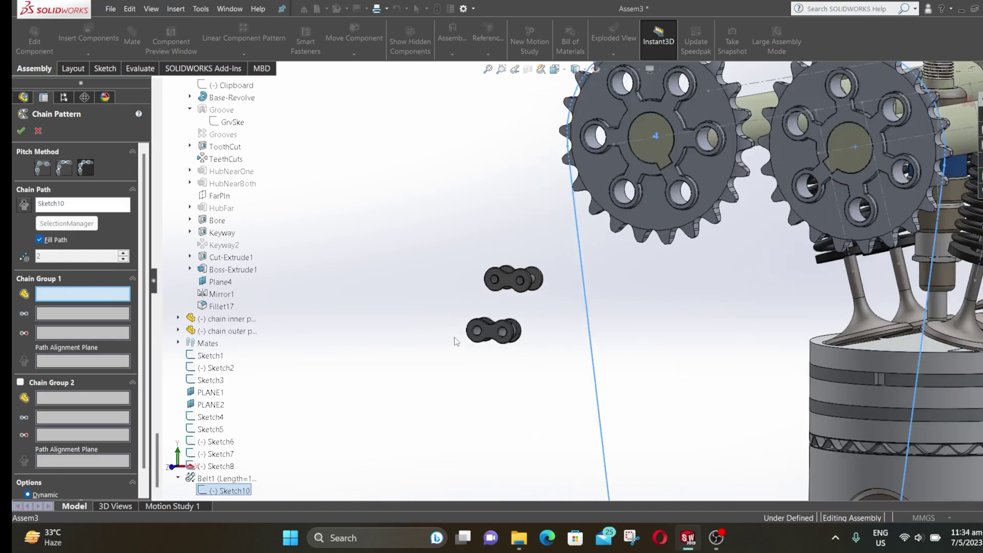
scroll(517, 295, "down", 4)
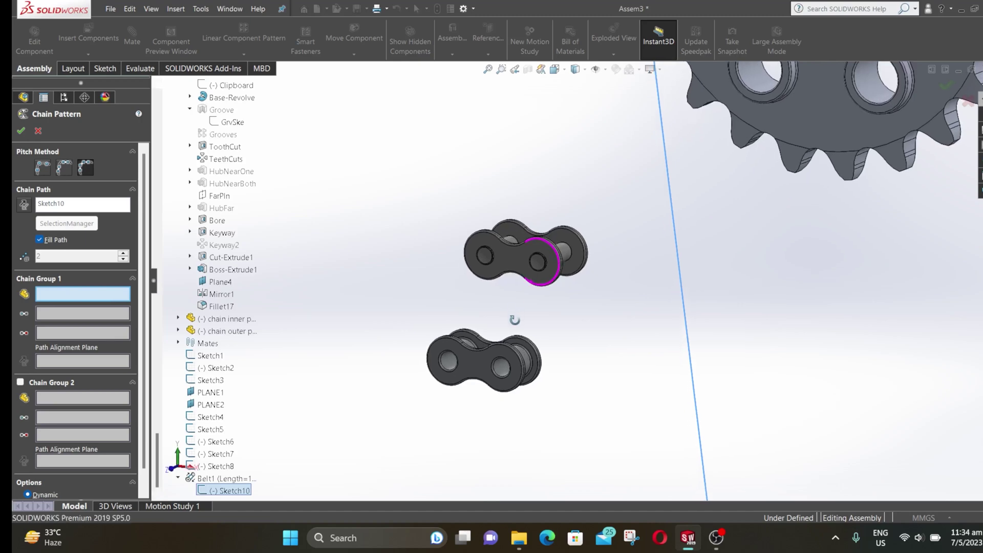
left_click(475, 352)
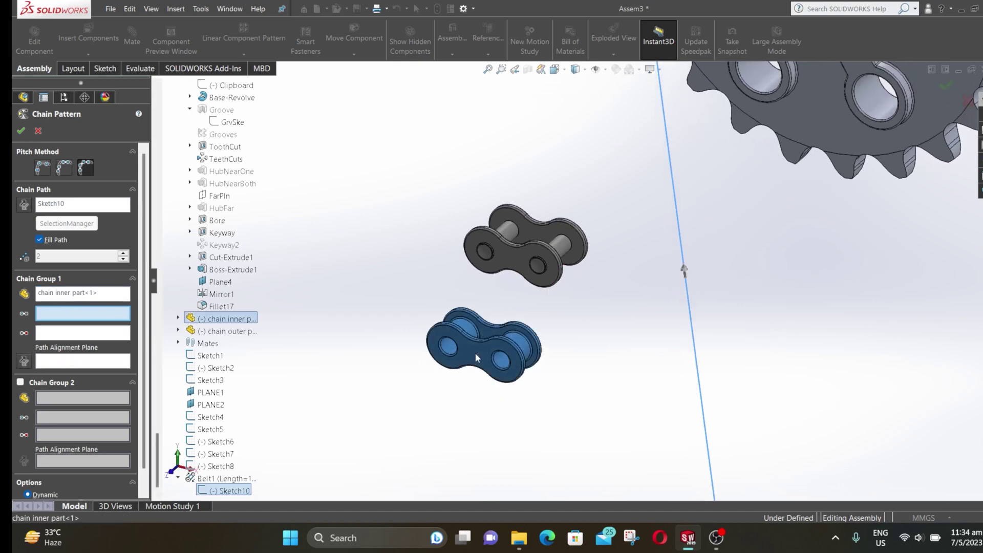
left_click(461, 348)
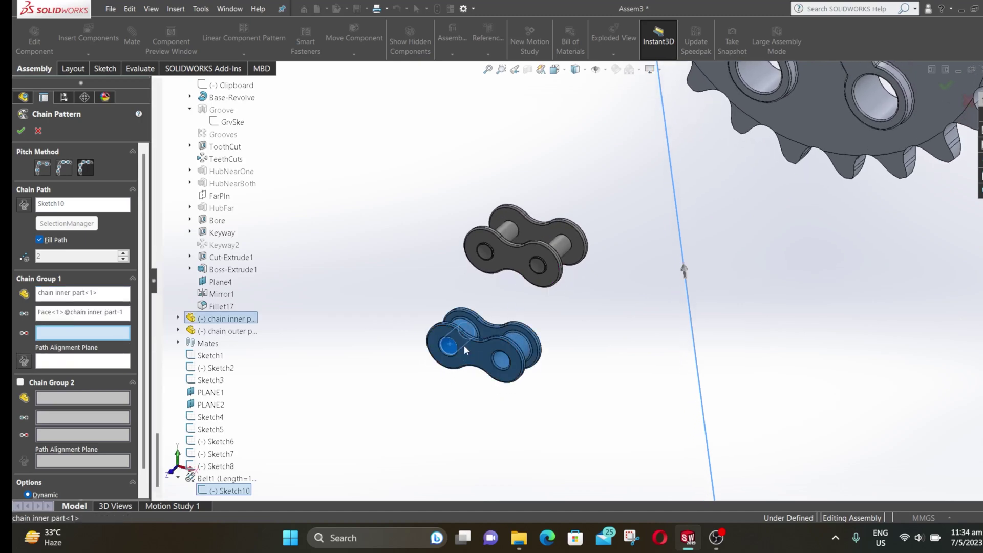
left_click(502, 362)
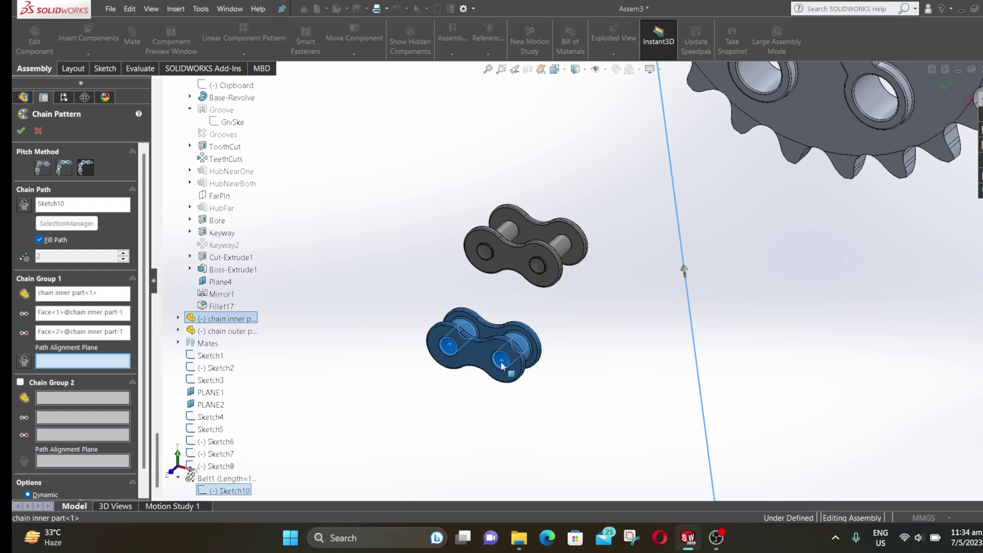
left_click(178, 319)
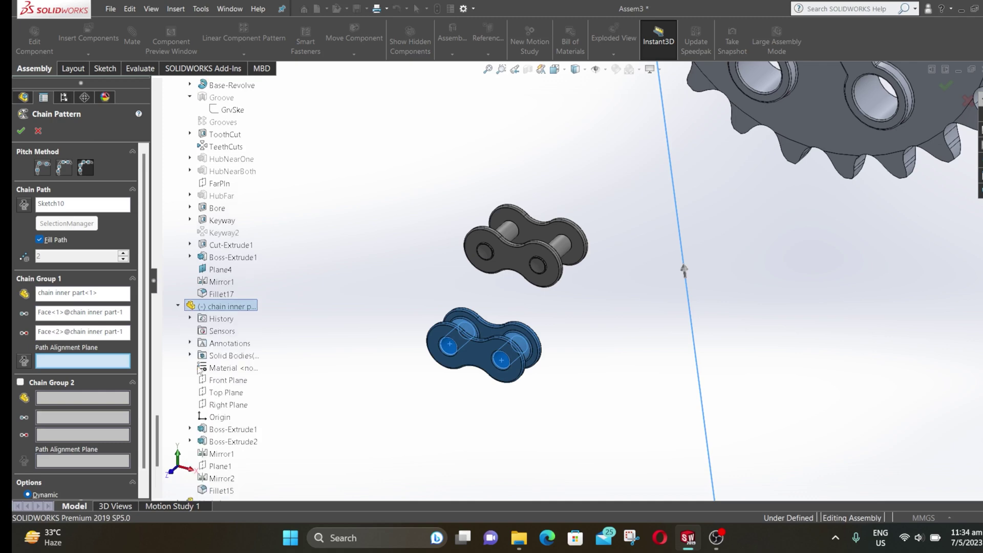
left_click(218, 466)
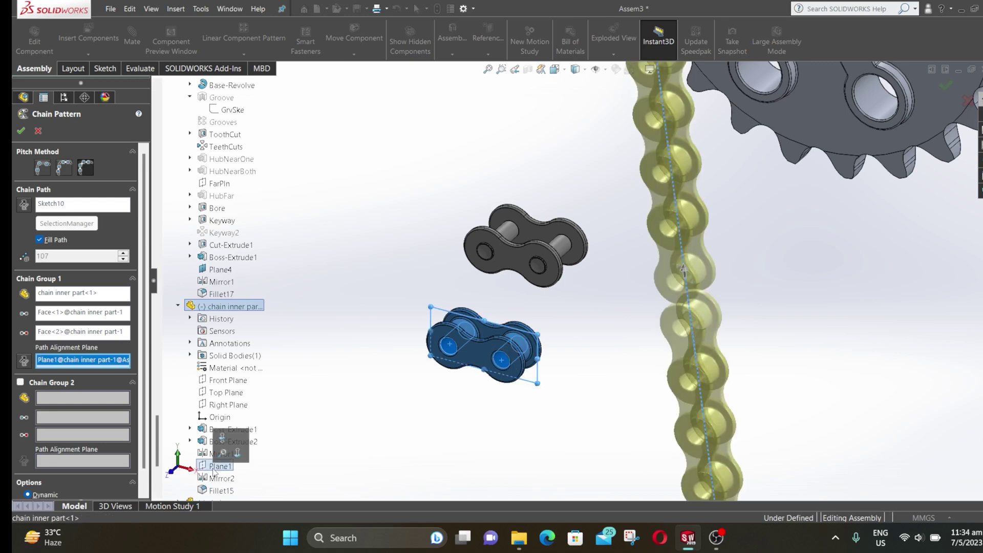
Enable Chain Group 2 with the chain outer part, its two pin faces as path links, and its Plane2 as the path alignment plane
left_click(20, 383)
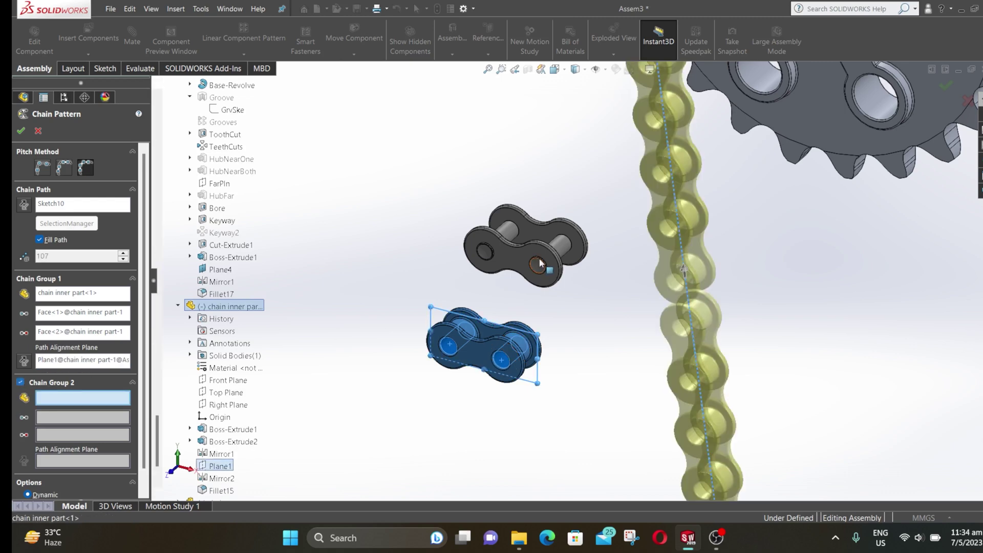
left_click(511, 257)
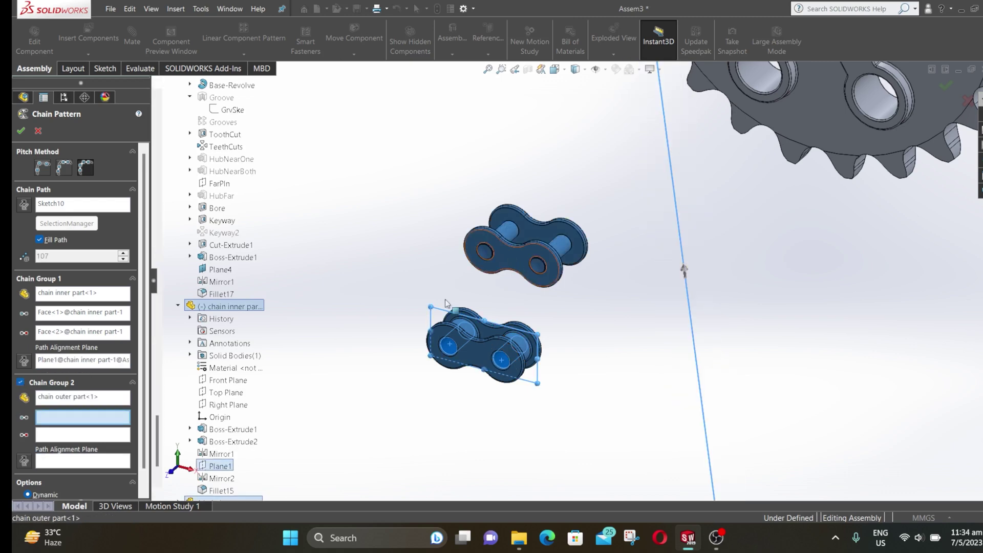
left_click(510, 239)
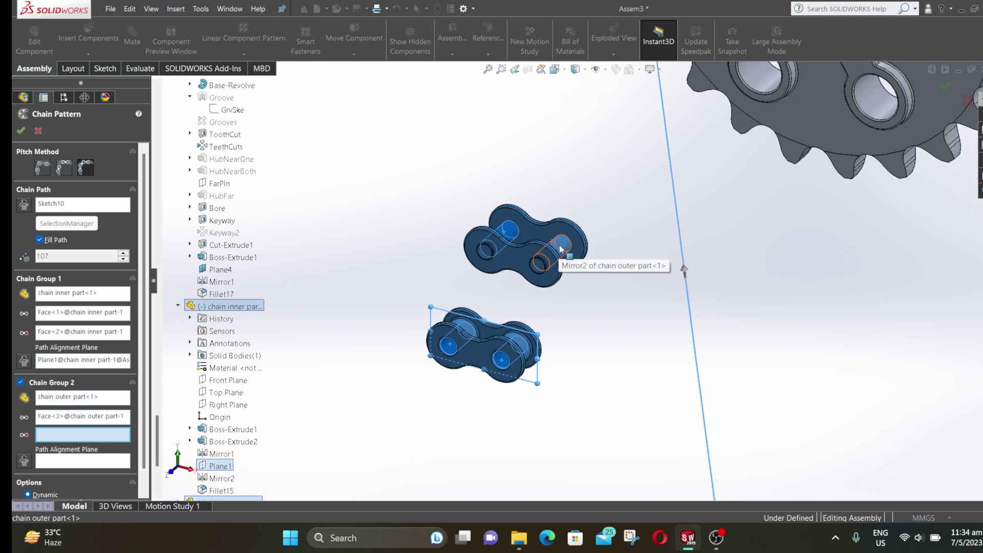
left_click(560, 249)
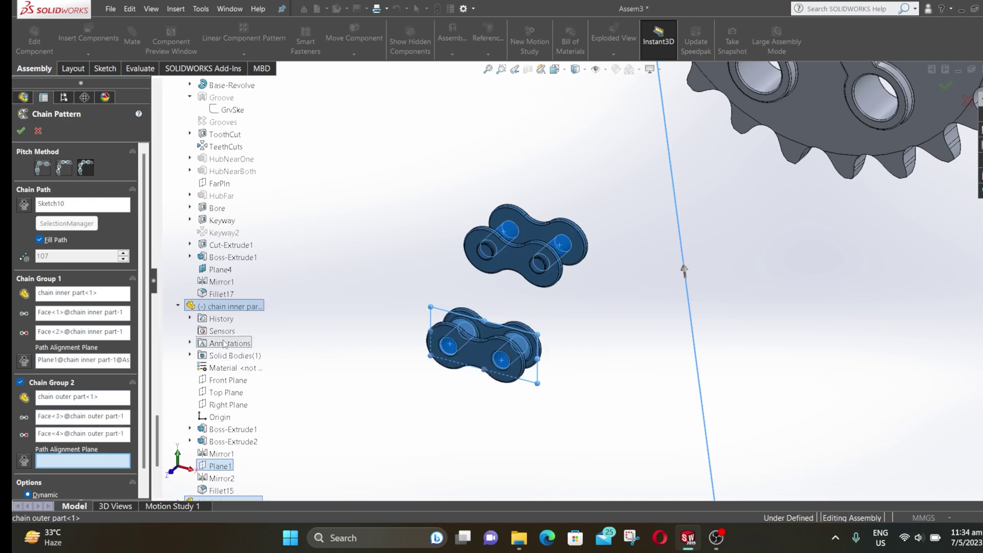
scroll(179, 409, "down", 5)
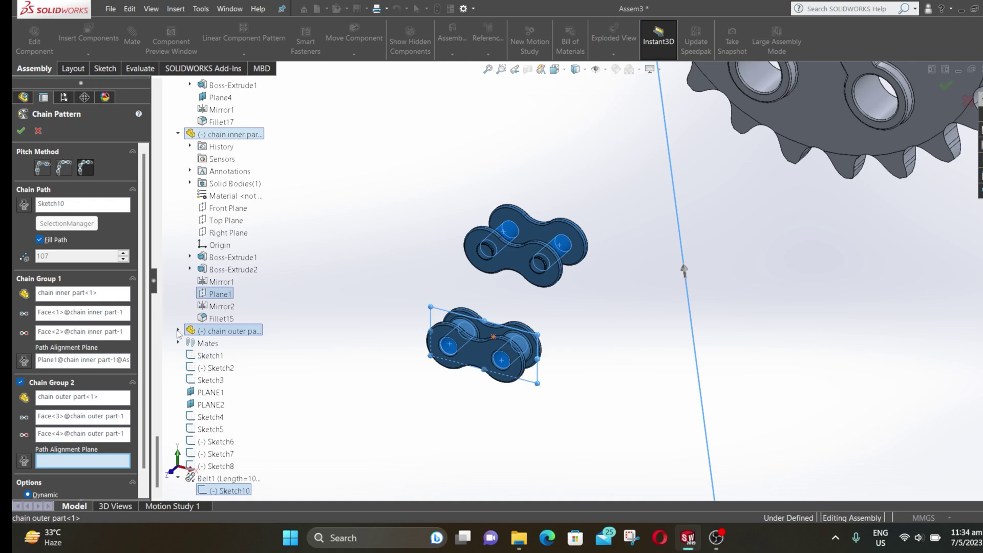
left_click(178, 331)
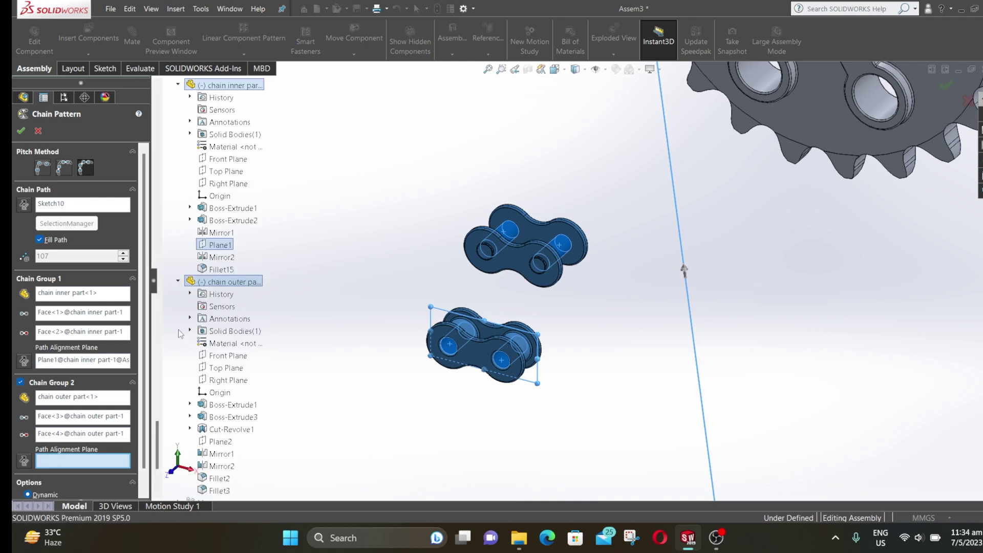
left_click(221, 442)
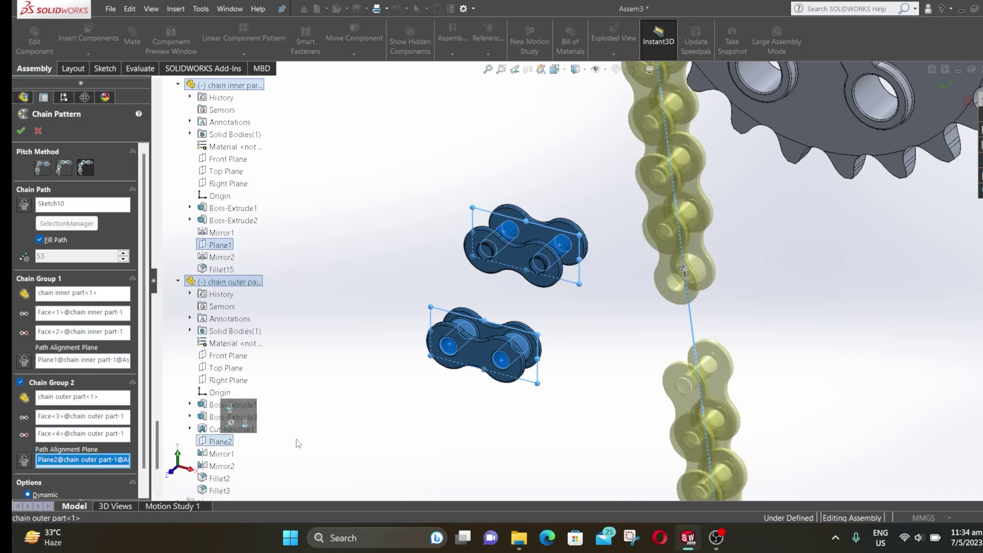
Turn off Fill Path, set the number of chain instances to 54, and create the chain pattern
left_click(40, 240)
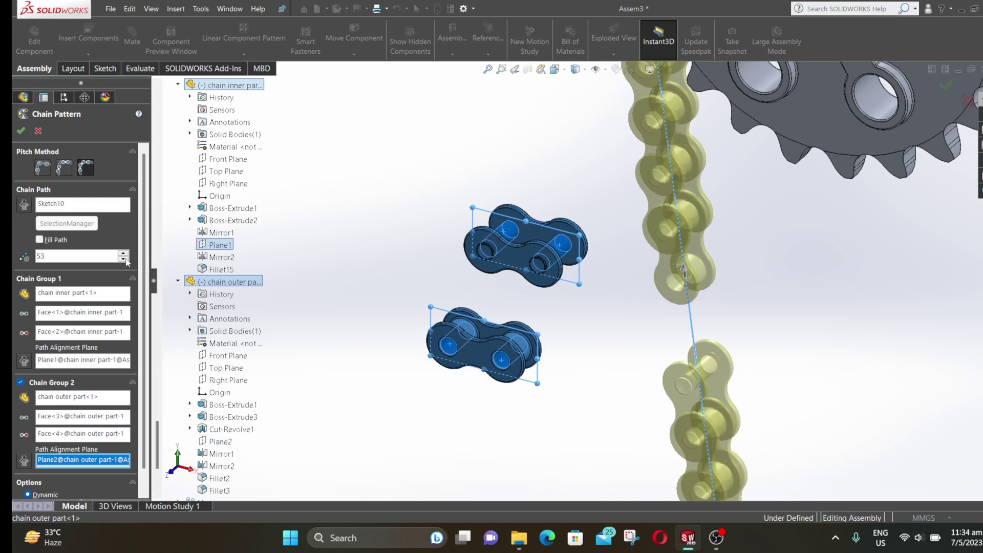
left_click(123, 254)
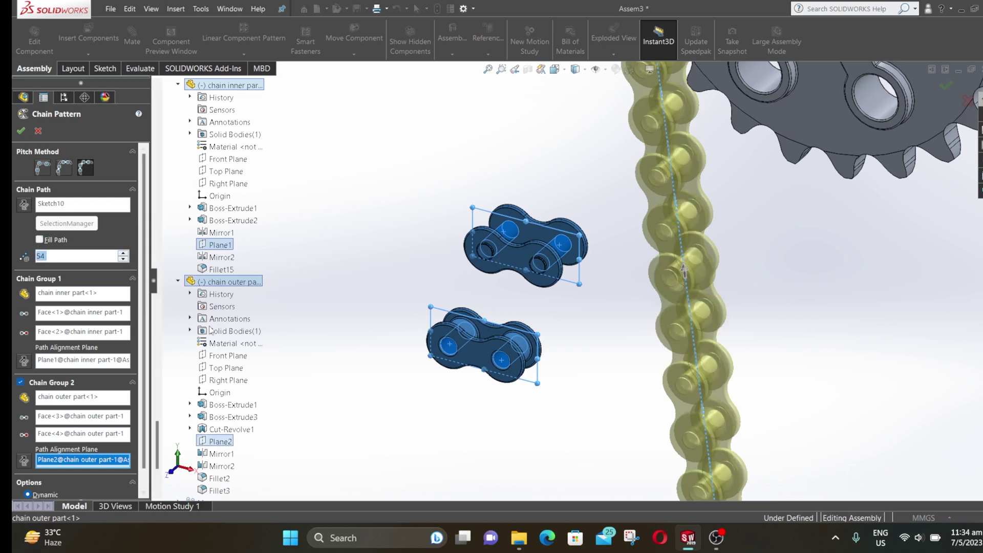
scroll(597, 369, "up", 6)
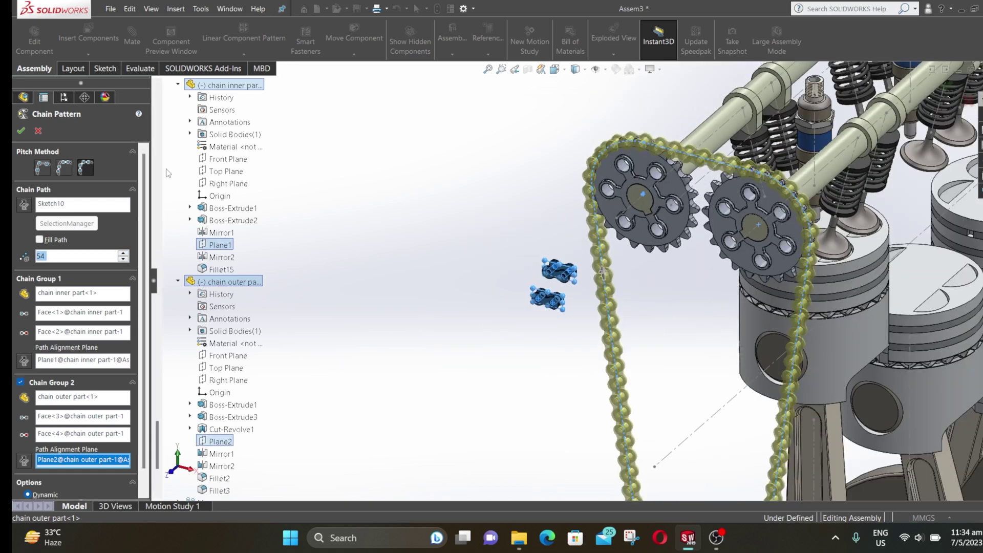
left_click(22, 132)
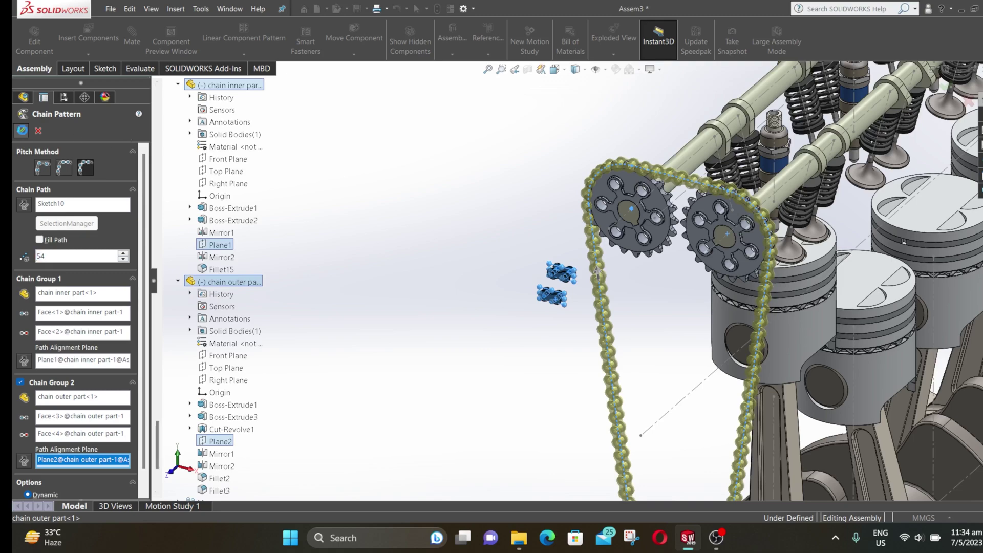
Hide the assembly sketches Sketch1 to Sketch8 together with the belt's Sketch10
scroll(687, 382, "up", 3)
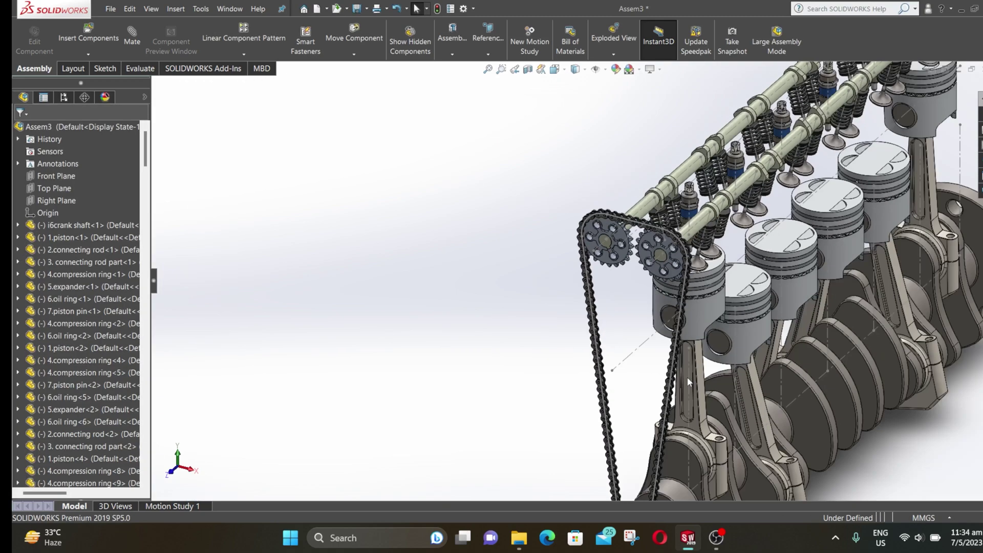
scroll(687, 377, "up", 3)
middle_click_drag(687, 376, 732, 370)
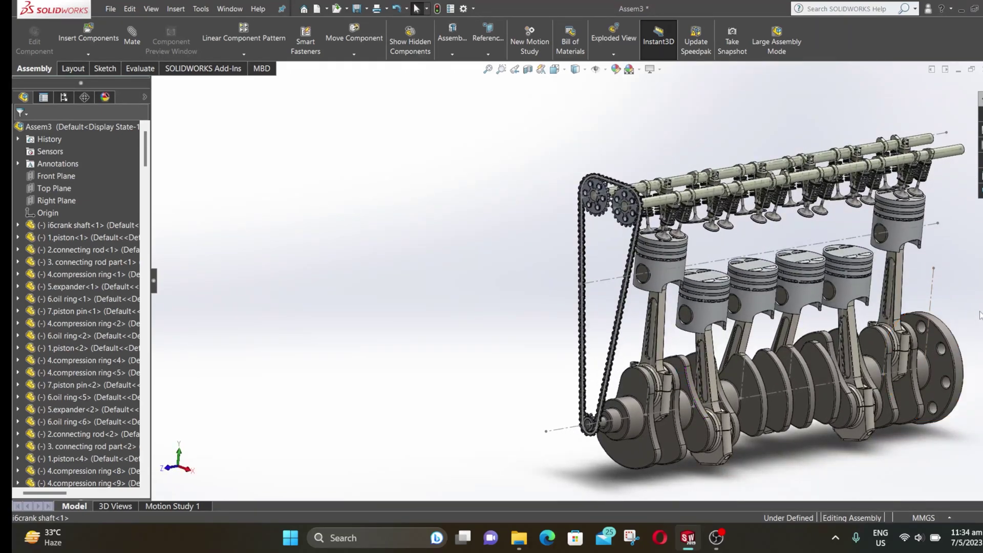
key("f")
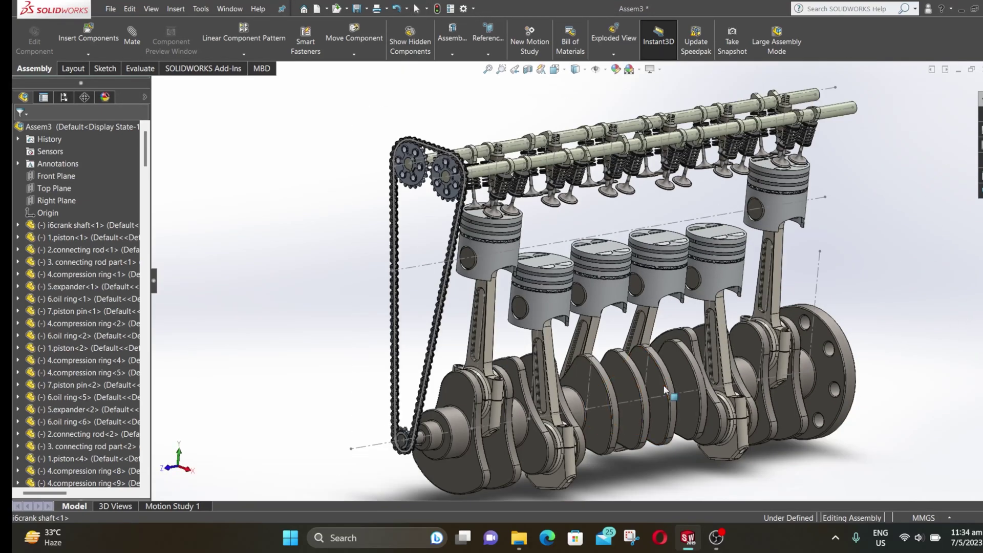
middle_click_drag(664, 385, 640, 379)
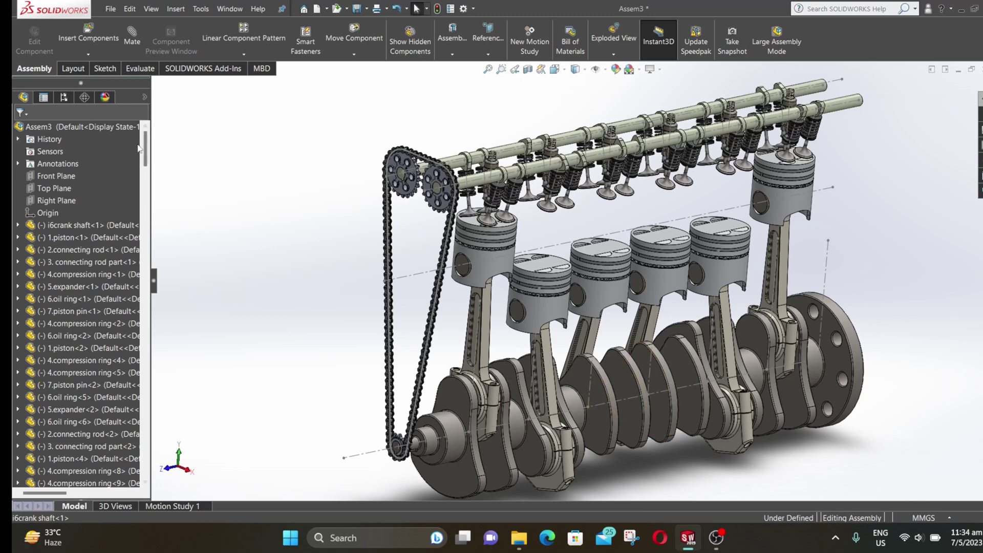
left_click_drag(144, 148, 183, 471)
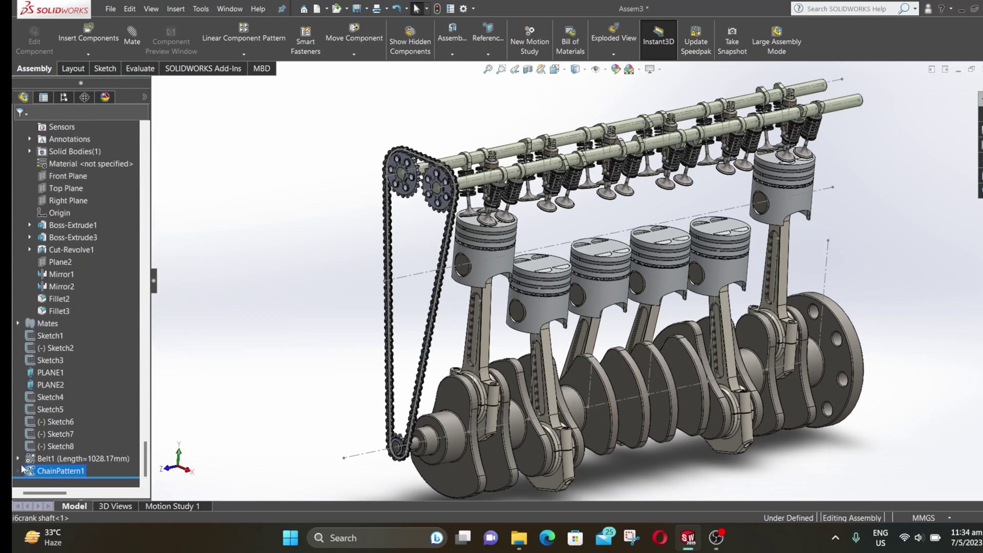
left_click(18, 458)
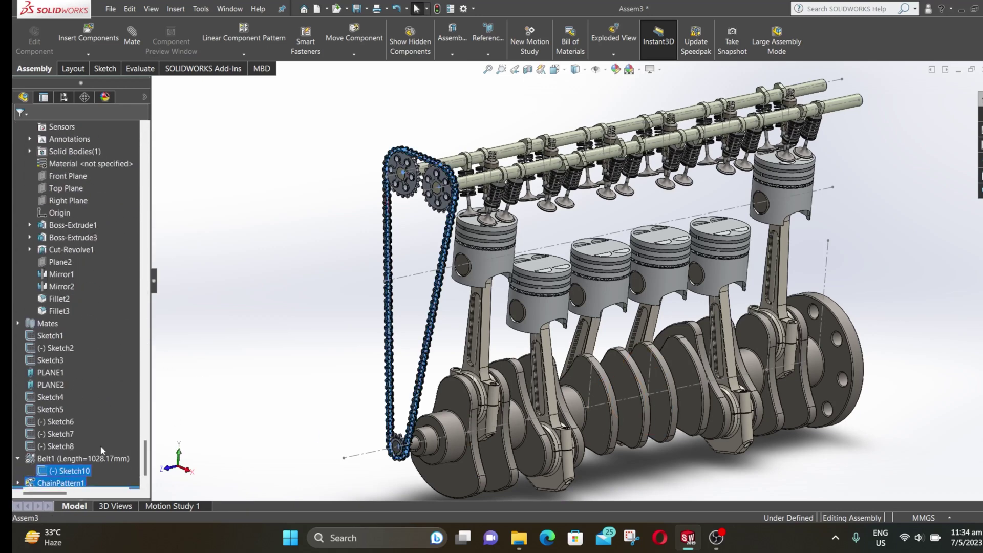
mouse_move(99, 447)
left_mouse_down()
mouse_move(36, 417)
mouse_move(32, 401)
left_mouse_up()
mouse_move(75, 358)
left_mouse_down()
mouse_move(40, 338)
mouse_move(11, 336)
left_mouse_up()
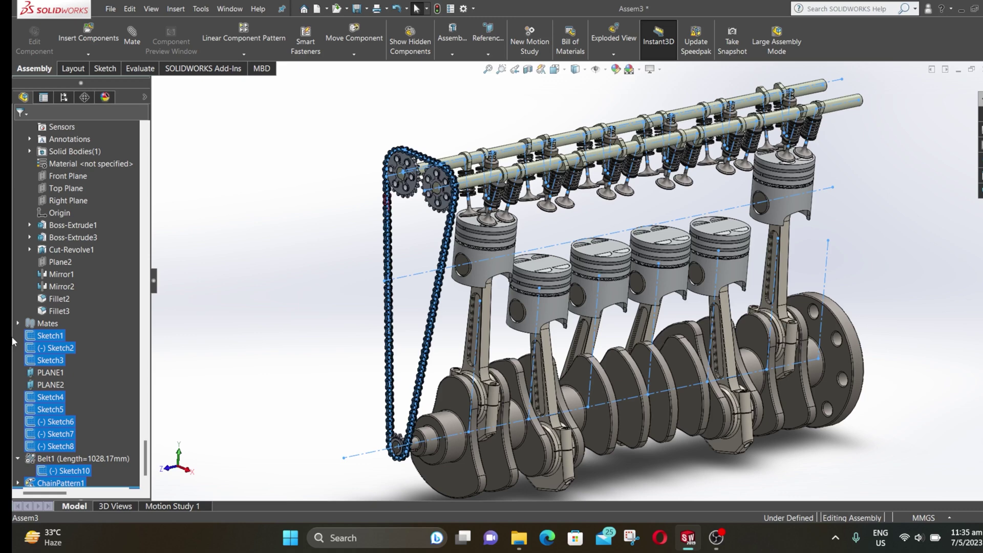
right_click(44, 336)
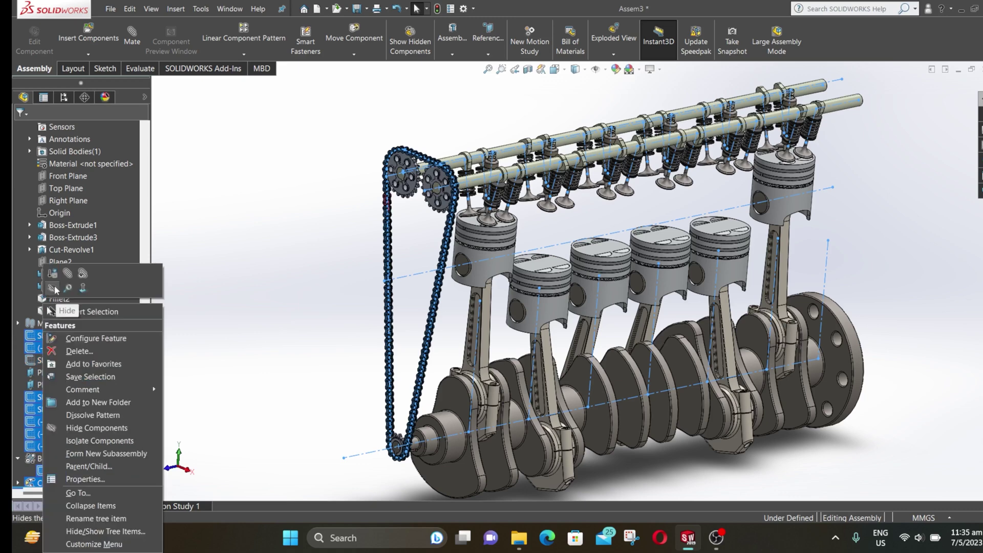
left_click(55, 289)
left_click(288, 300)
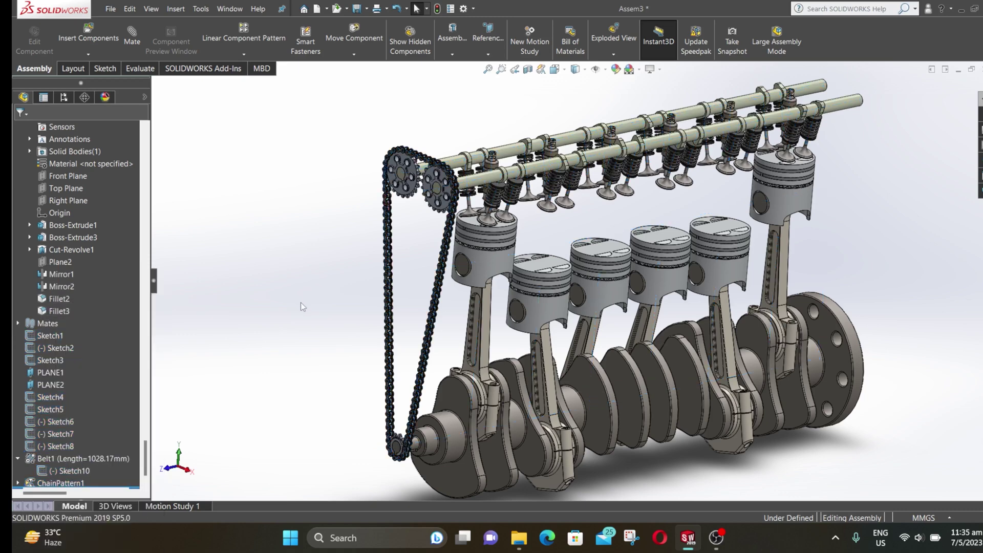
Rotate the crankshaft by its front web to check how the pistons, sprockets and chain move
left_click(456, 387)
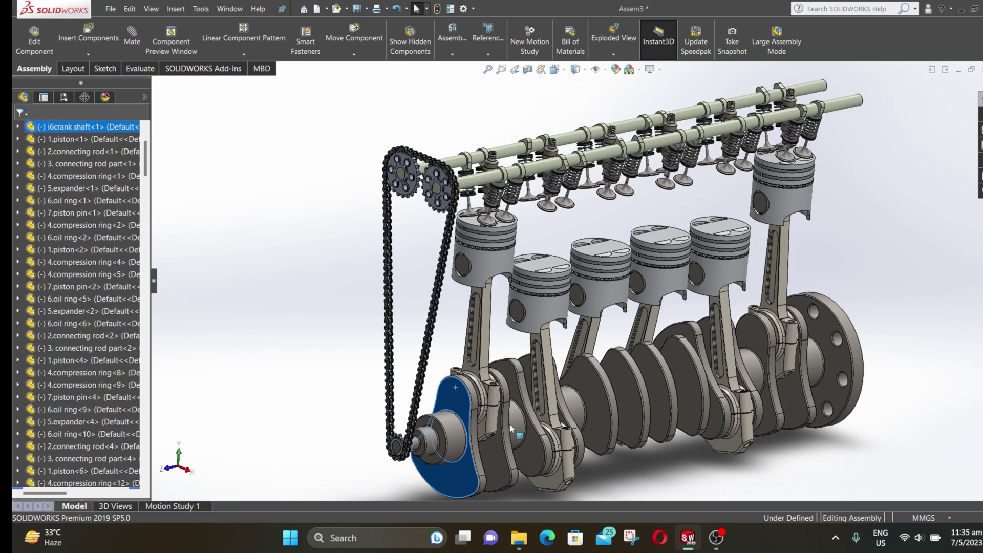
left_click_drag(523, 450, 444, 497)
left_click_drag(376, 471, 407, 300)
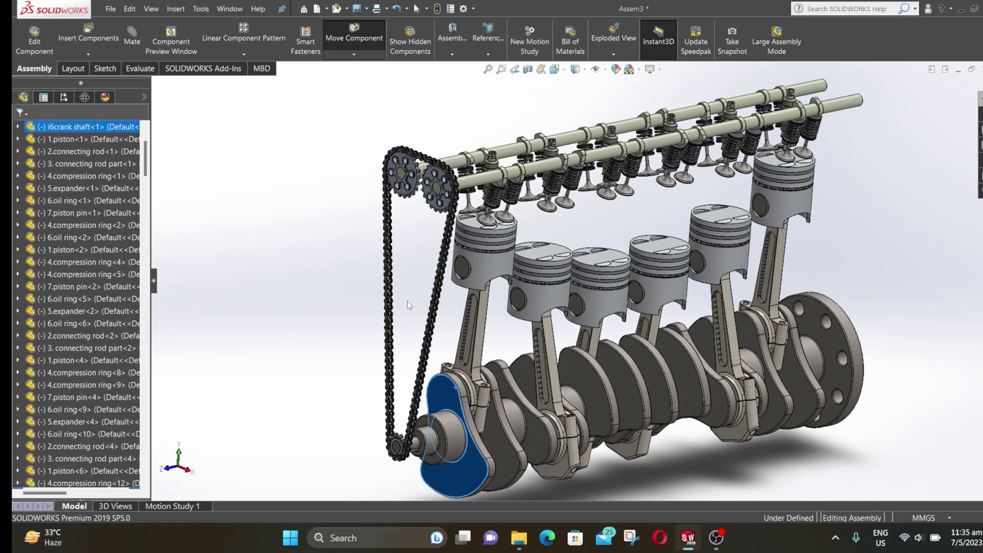
Start a mechanical Gear mate for the chain and the cam sprocket
scroll(400, 200, "down", 5)
scroll(421, 195, "down", 8)
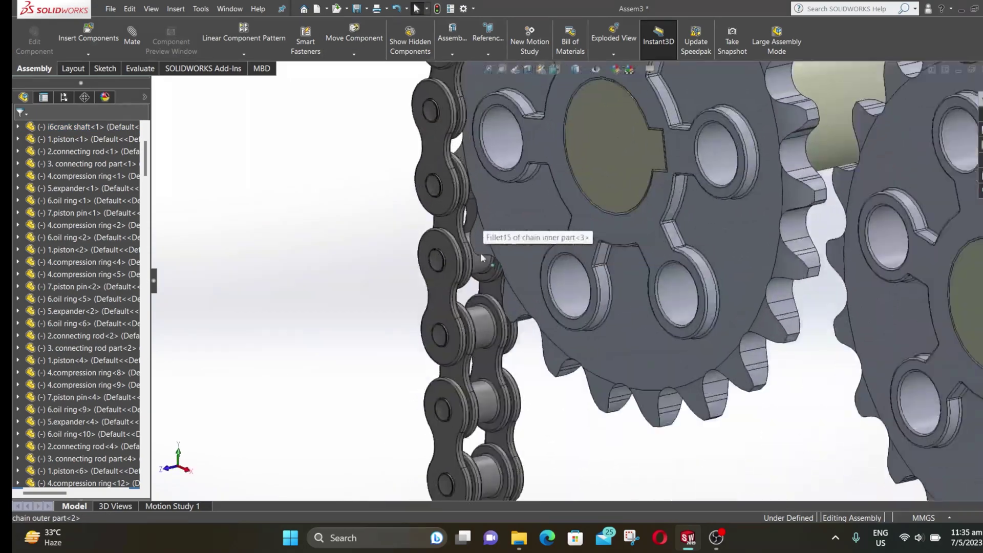
middle_click_drag(481, 257, 493, 216)
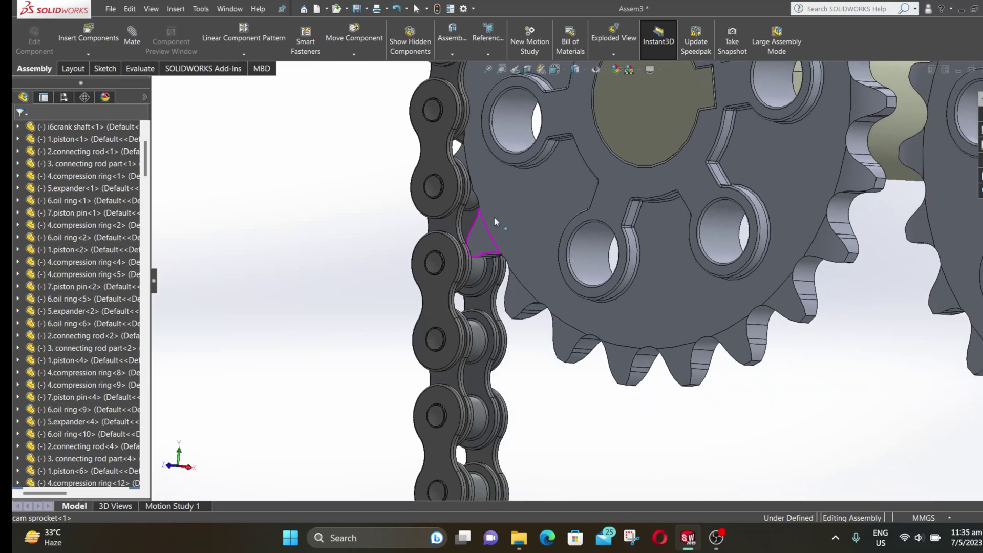
left_click(132, 36)
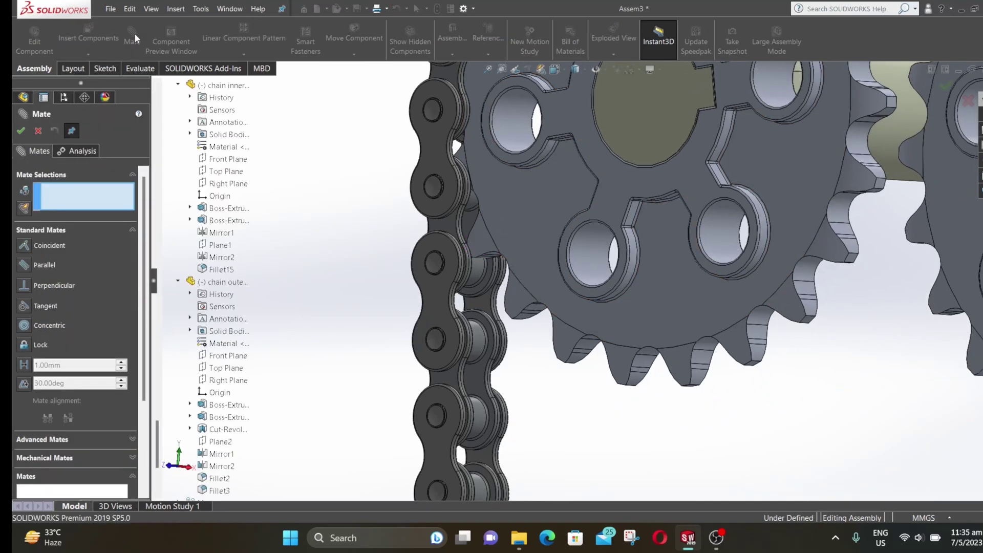
left_click(58, 458)
left_click(26, 333)
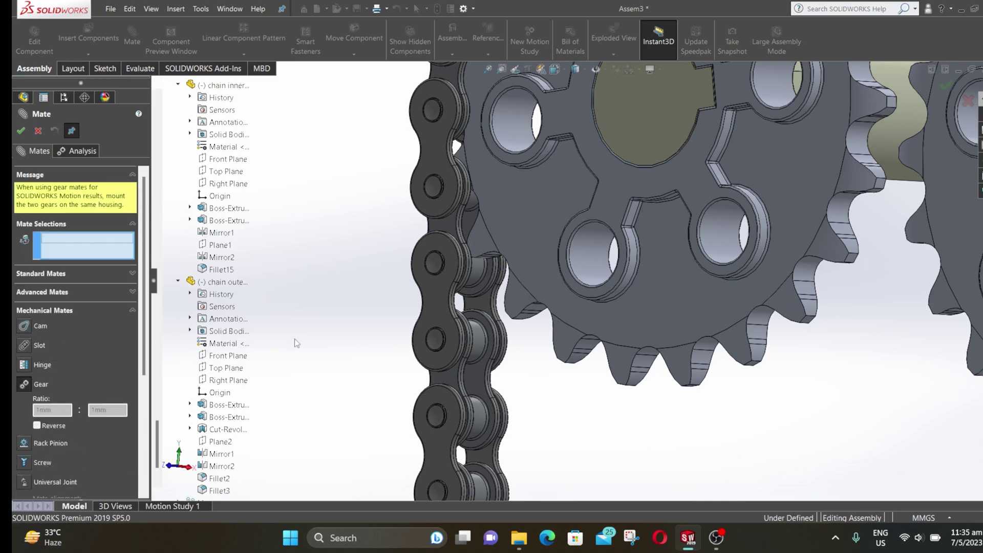
left_click(475, 334)
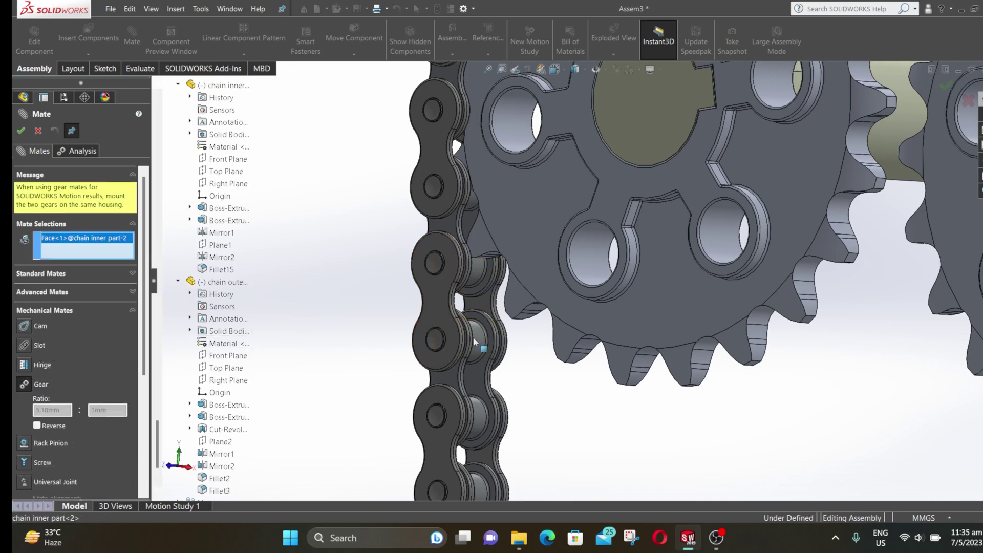
middle_click_drag(473, 337, 527, 299)
scroll(531, 257, "down", 3)
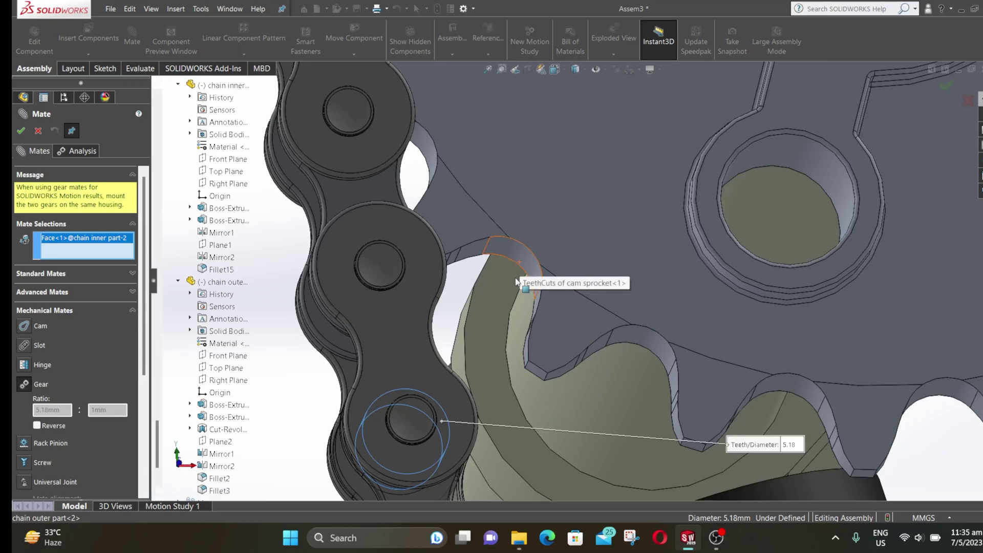
scroll(520, 261, "up", 5)
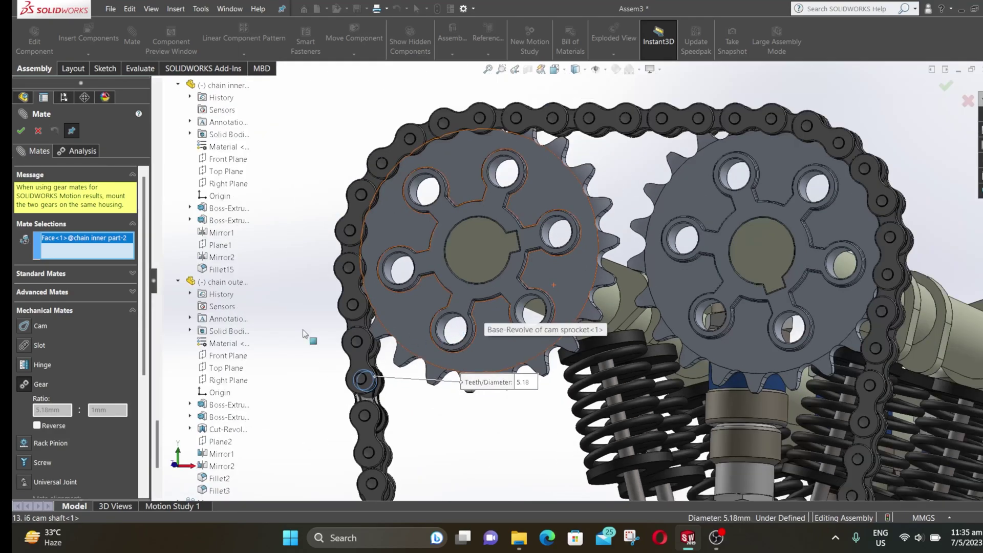
right_click(104, 235)
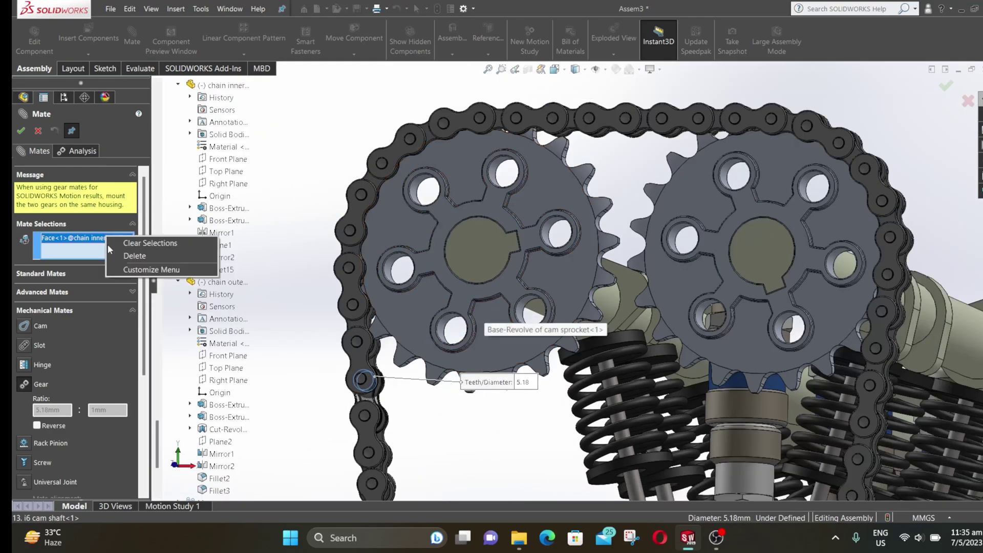
left_click(108, 244)
Add a Gear mate between the chain inner part's roller face and a tooth-gap face of the cam sprocket
scroll(409, 346, "down", 5)
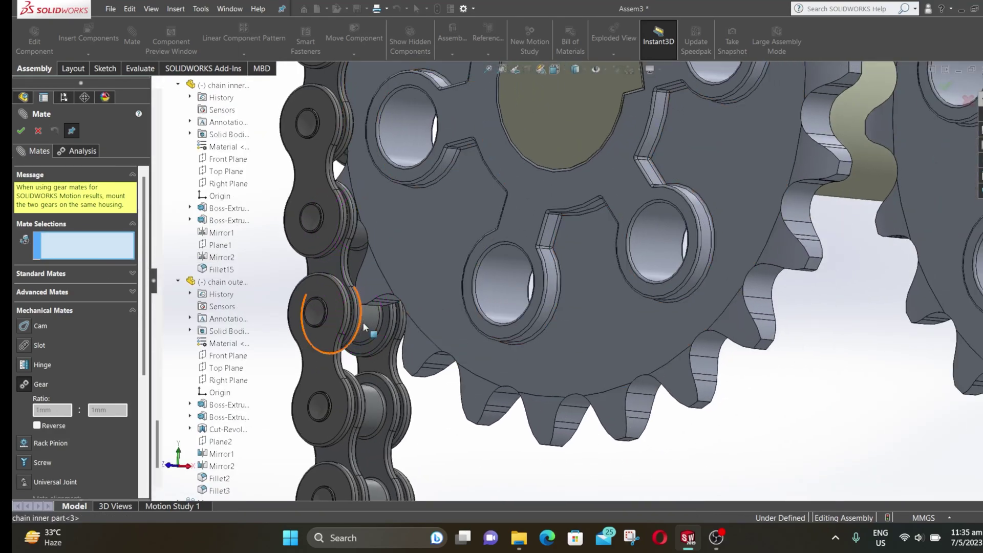
left_click(363, 322)
scroll(374, 324, "down", 2)
middle_click_drag(374, 324, 454, 298)
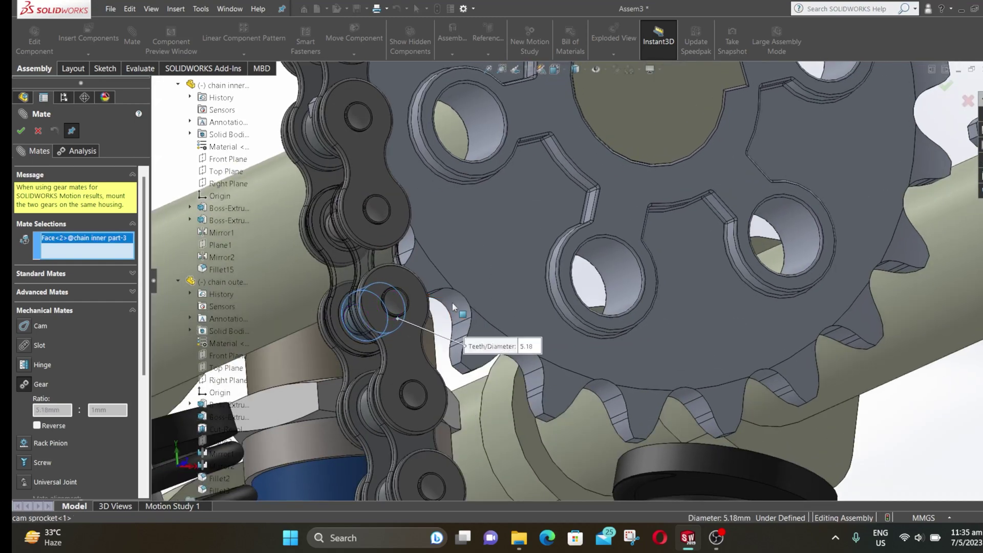
left_click(455, 303)
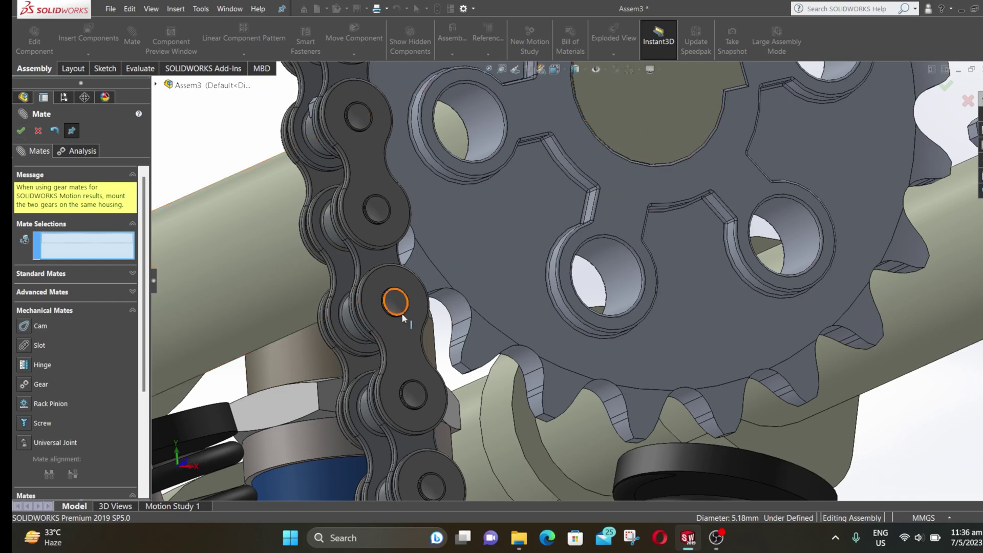
left_click(42, 134)
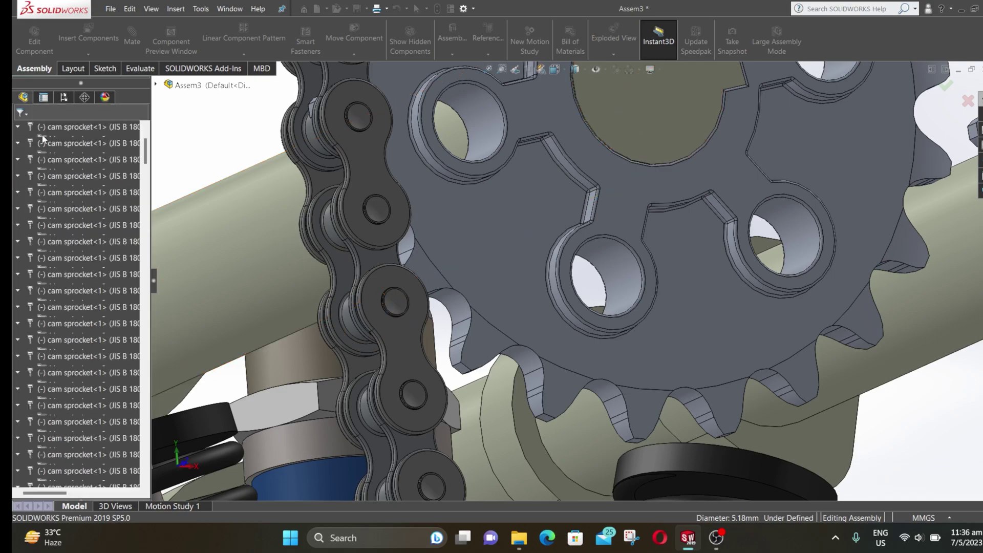
Turn the crankshaft through its motion again to examine how the gear-mated chain moves with the sprockets and pistons
scroll(603, 389, "up", 10)
middle_click_drag(602, 389, 781, 429)
scroll(781, 429, "up", 4)
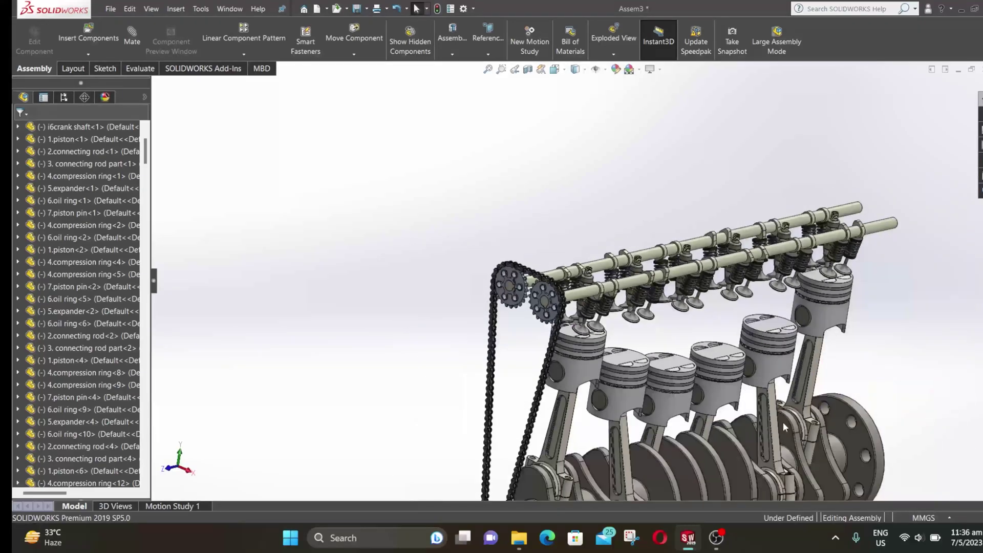
scroll(722, 476, "down", 3)
middle_click_drag(709, 424, 683, 426)
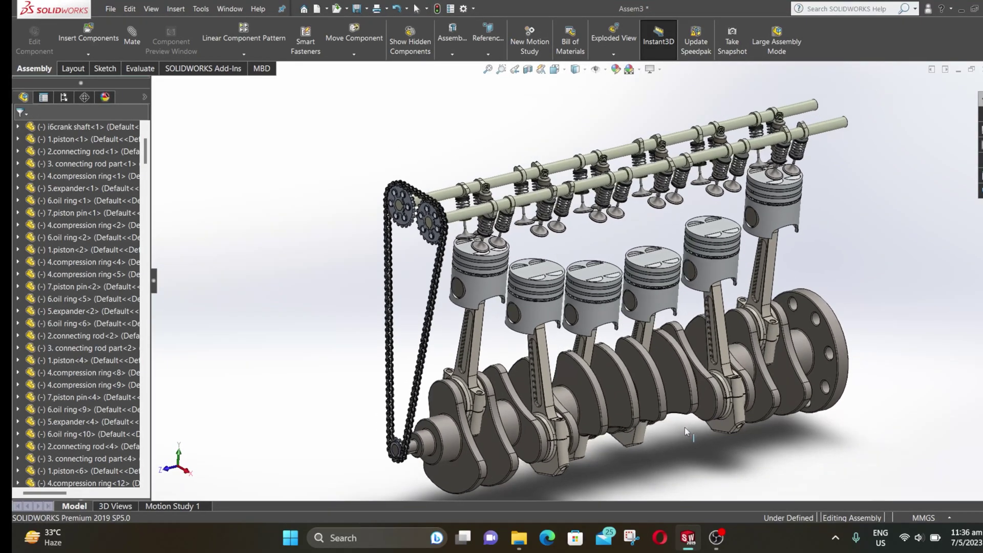
scroll(686, 431, "up", 2)
scroll(629, 330, "down", 2)
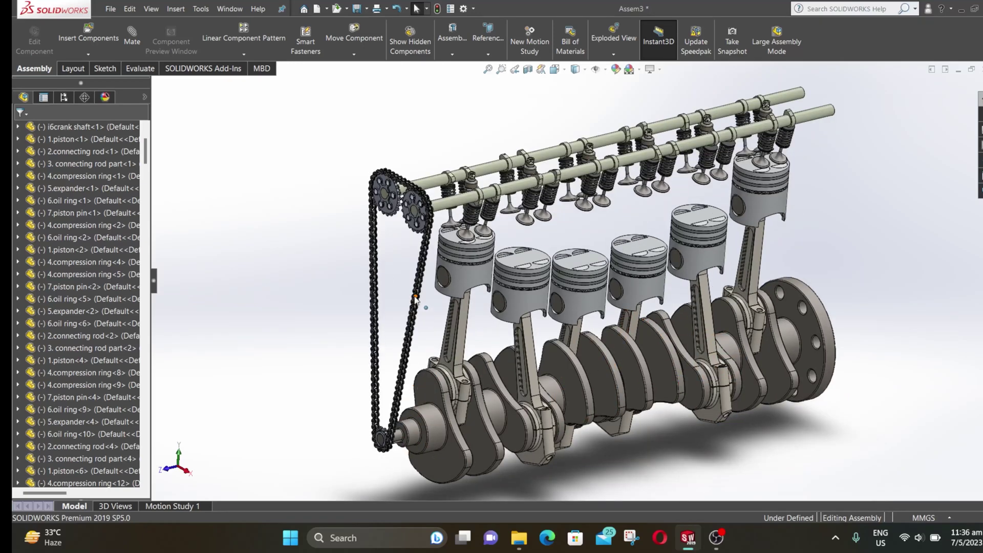
left_click_drag(419, 305, 451, 413)
left_click(458, 414)
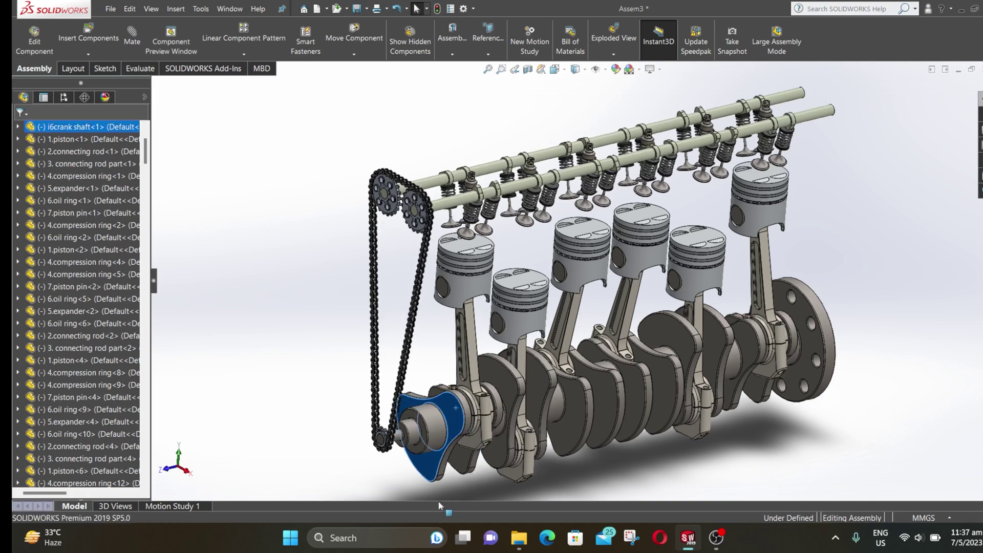
left_click_drag(409, 463, 381, 342)
mouse_move(481, 466)
left_mouse_down()
mouse_move(410, 477)
mouse_move(358, 425)
mouse_move(400, 358)
mouse_move(474, 341)
mouse_move(451, 460)
mouse_move(379, 430)
mouse_move(384, 344)
mouse_move(461, 325)
mouse_move(451, 455)
mouse_move(382, 435)
mouse_move(389, 353)
mouse_move(441, 406)
mouse_move(405, 406)
mouse_move(446, 336)
mouse_move(530, 372)
mouse_move(530, 456)
left_mouse_up()
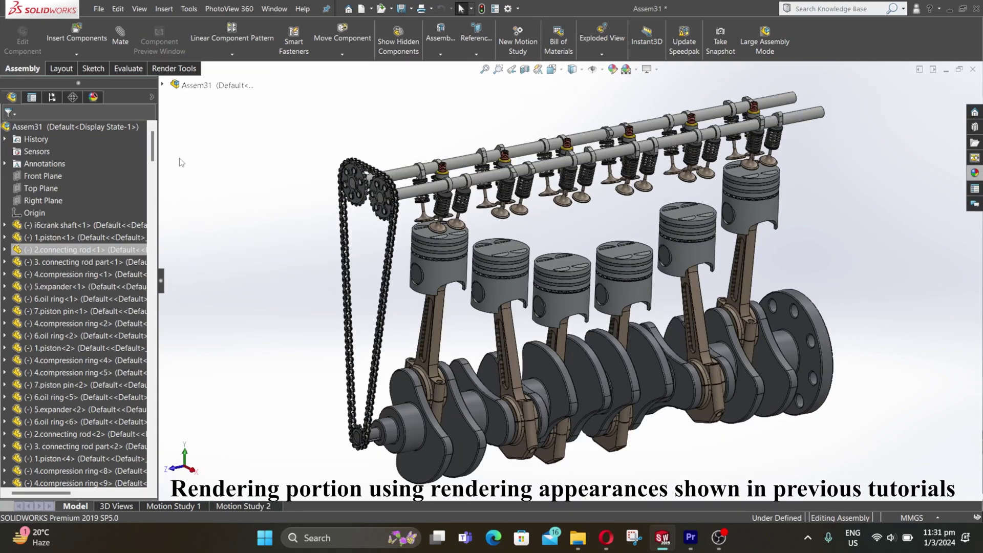
Start the integrated render preview of the Assem31 engine assembly
left_click(179, 68)
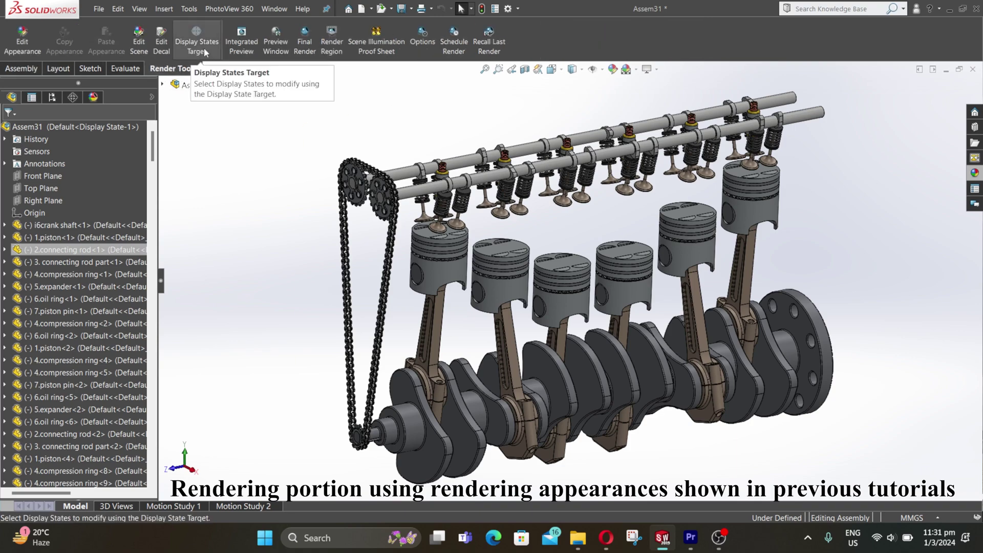
left_click(241, 41)
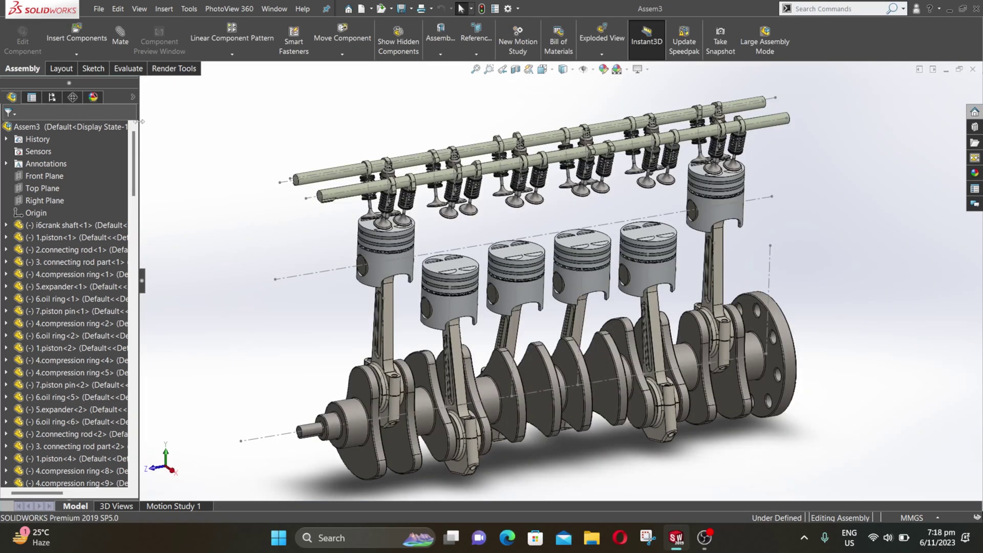
Insert the cam pully and crank pully parts, placing them near the front ends of the camshaft and crankshaft
left_click(96, 36)
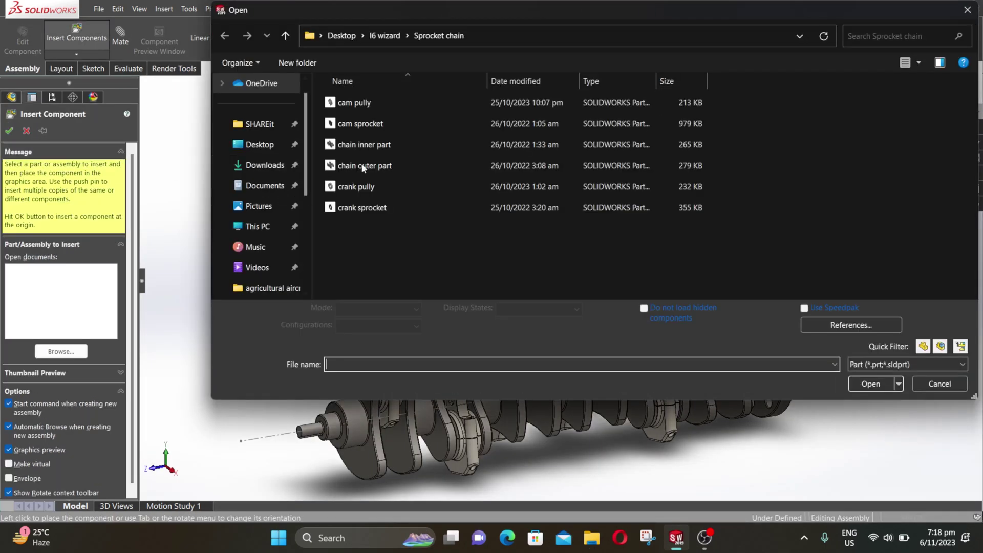
left_click(387, 103)
left_click(380, 185, "ctrl")
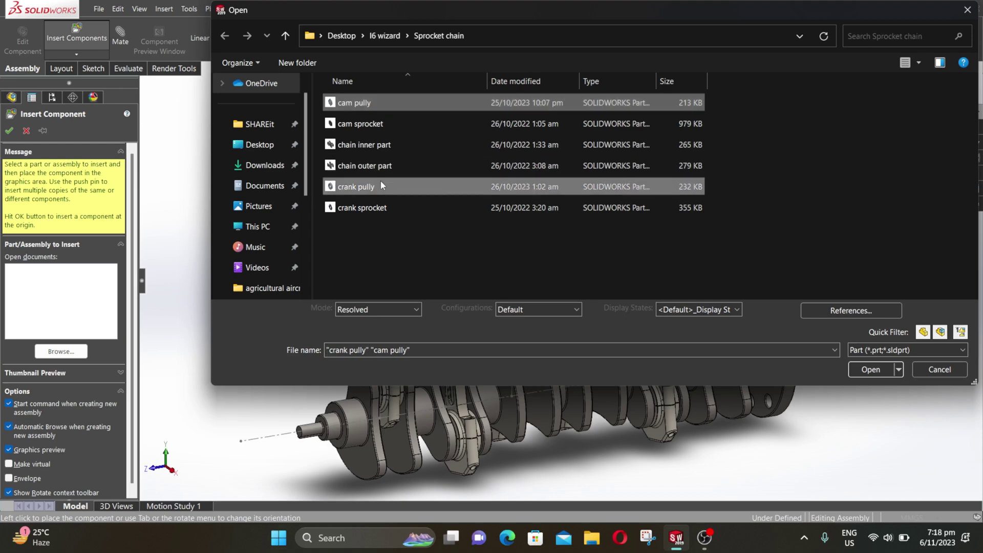
left_click(866, 369)
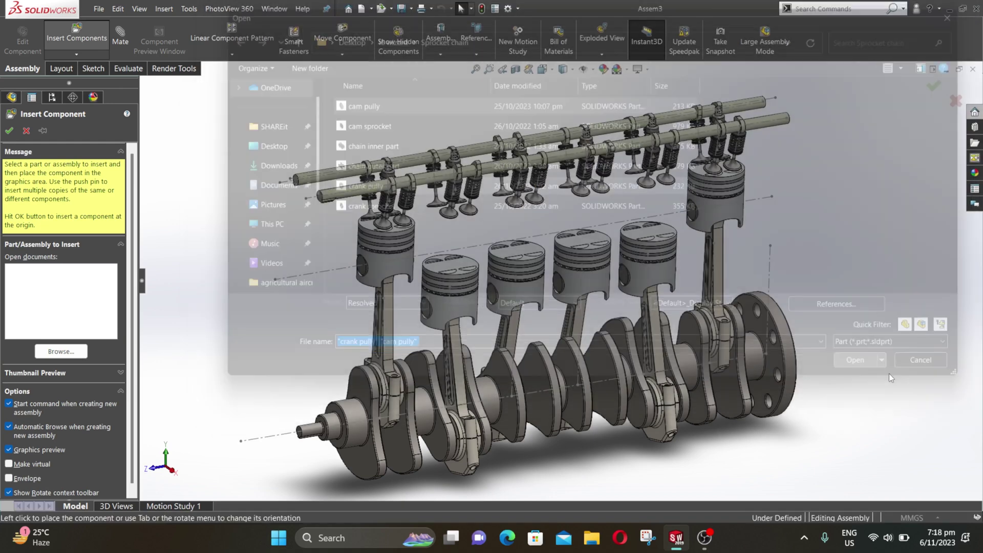
left_click(266, 182)
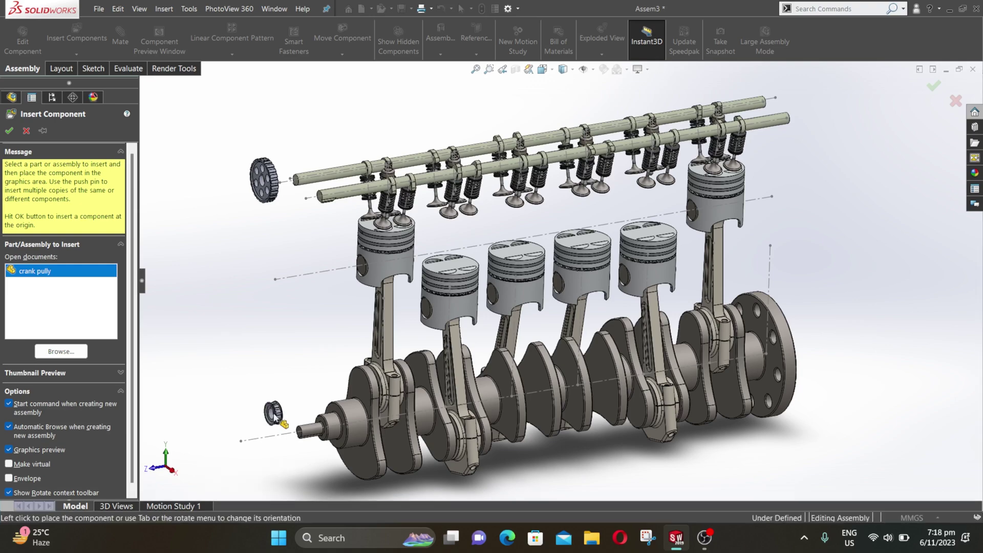
left_click(285, 425)
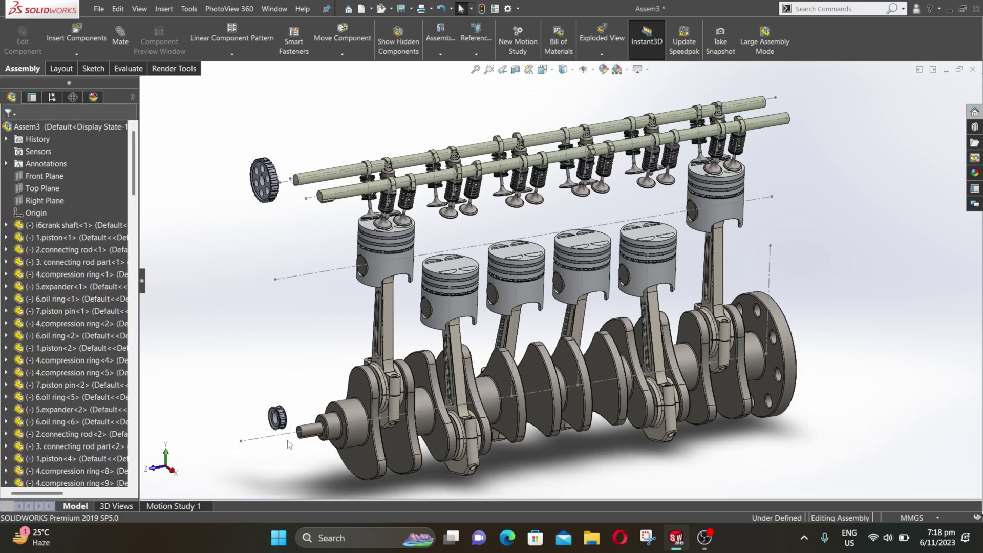
Add a concentric mate between the cam pulley's bore and the cylindrical face of the first camshaft
scroll(283, 187, "down", 3)
scroll(283, 187, "down", 5)
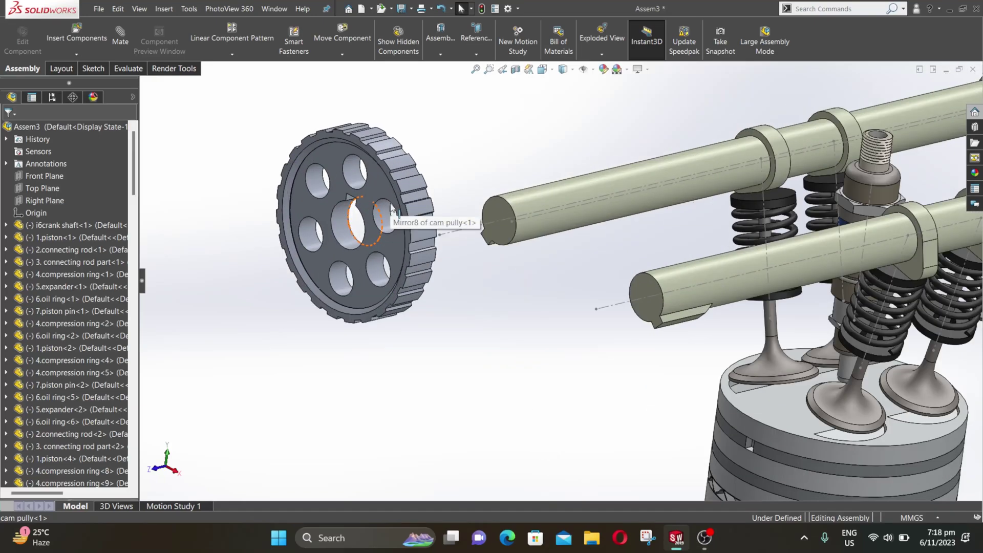
left_click(353, 225)
left_click(528, 201, "ctrl")
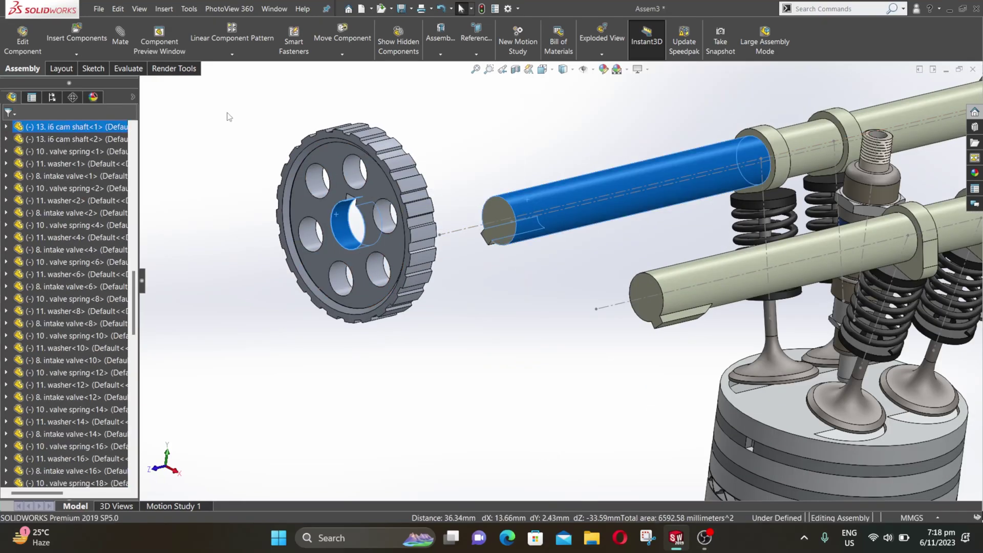
left_click(126, 53)
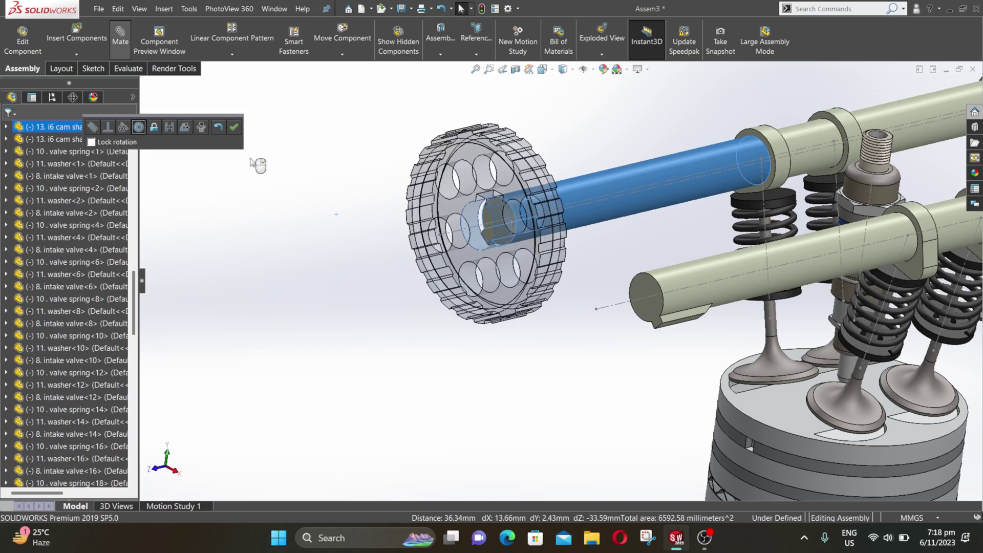
left_click(235, 130)
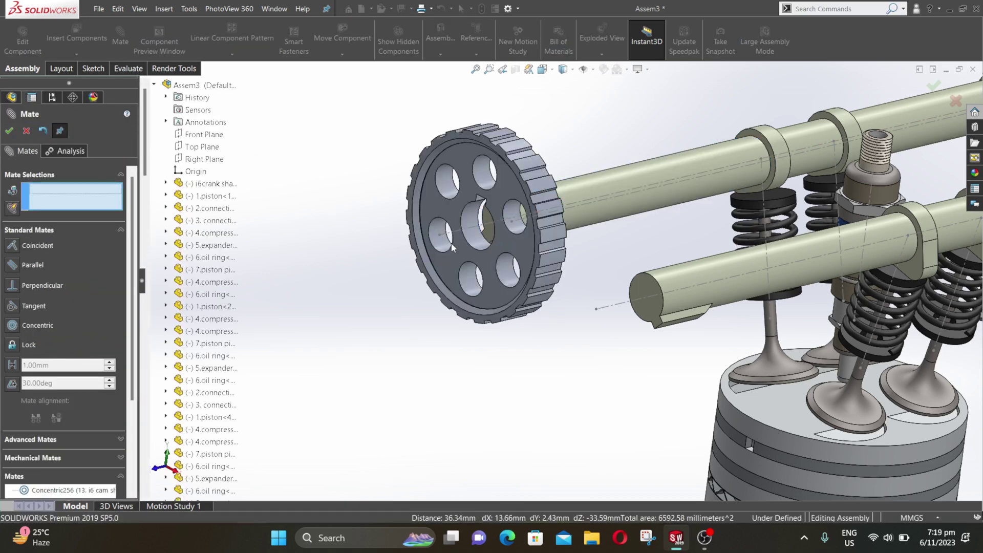
Add a coincident mate between the first camshaft's end face and the cam pulley's front face
mouse_move(476, 225)
middle_mouse_down()
mouse_move(520, 242)
mouse_move(470, 230)
middle_mouse_up()
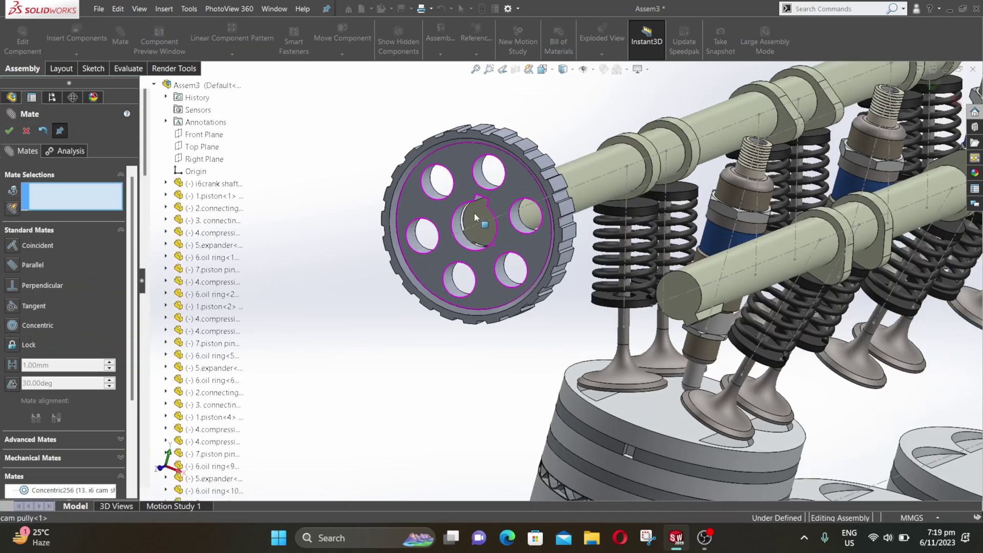
left_click(474, 213)
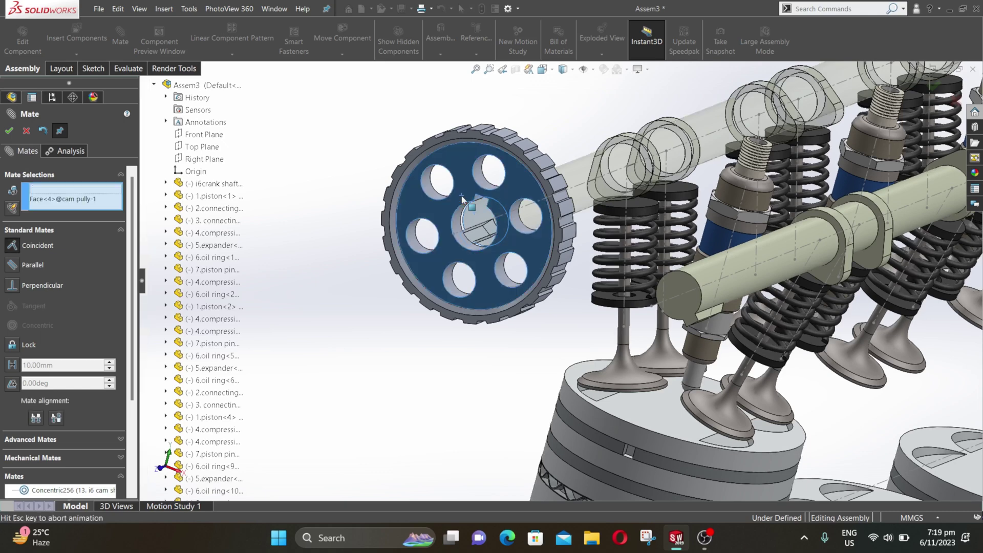
left_click(462, 198)
left_click(451, 170)
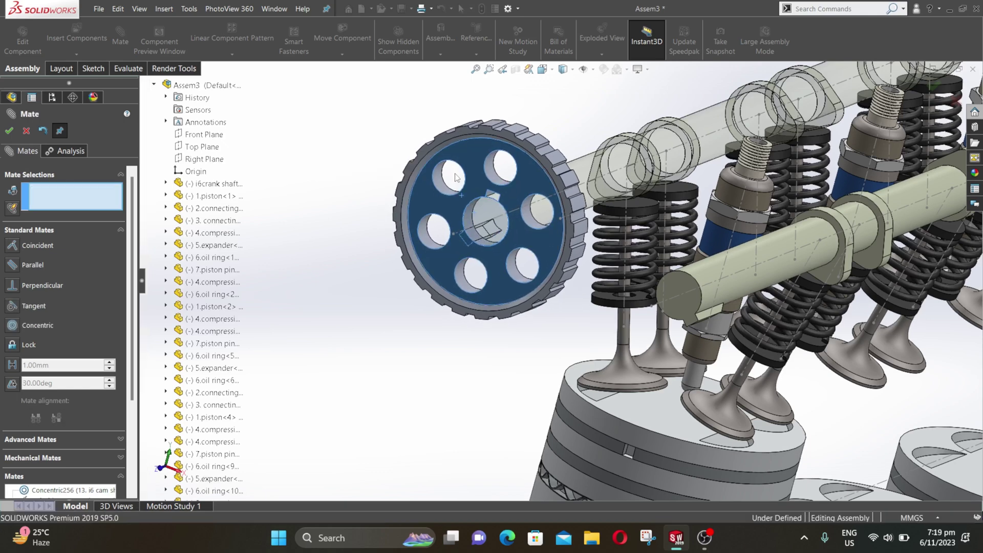
Add a coincident mate between the cam pulley's keyway face and the first camshaft's key face, first turning the keyway toward the key
left_click_drag(548, 214, 471, 309)
scroll(476, 254, "down", 5)
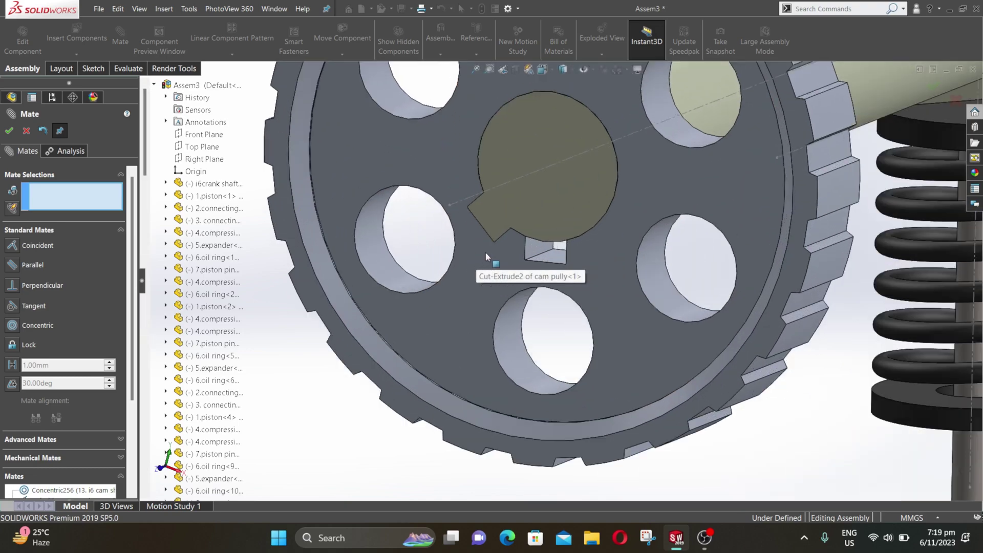
left_click(547, 258)
scroll(540, 263, "up", 1)
scroll(540, 262, "up", 2)
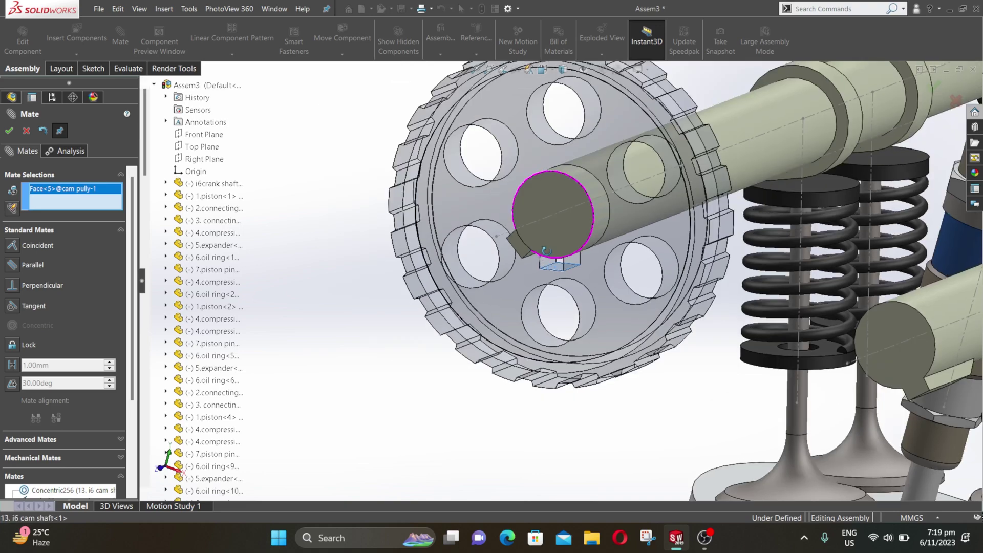
middle_click_drag(540, 262, 583, 217)
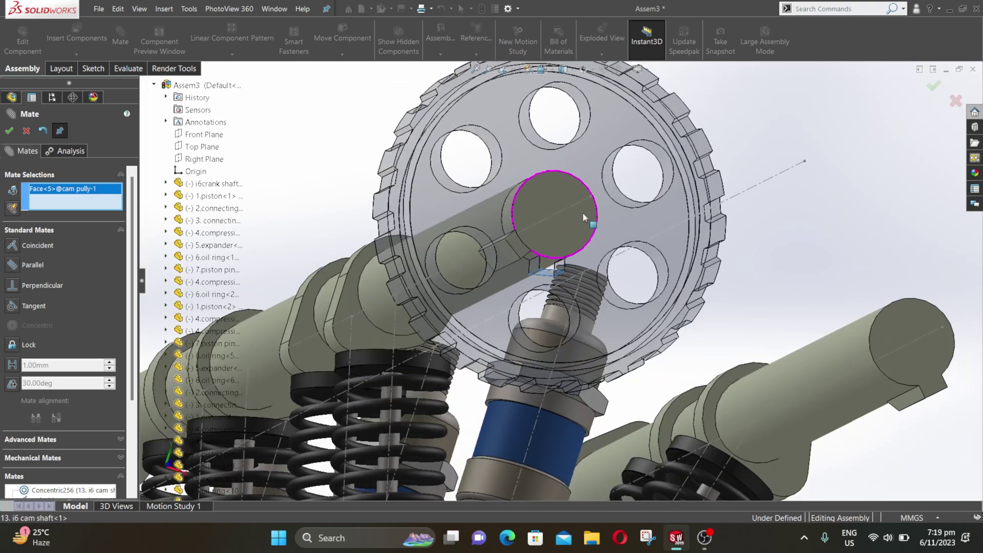
left_click(506, 255)
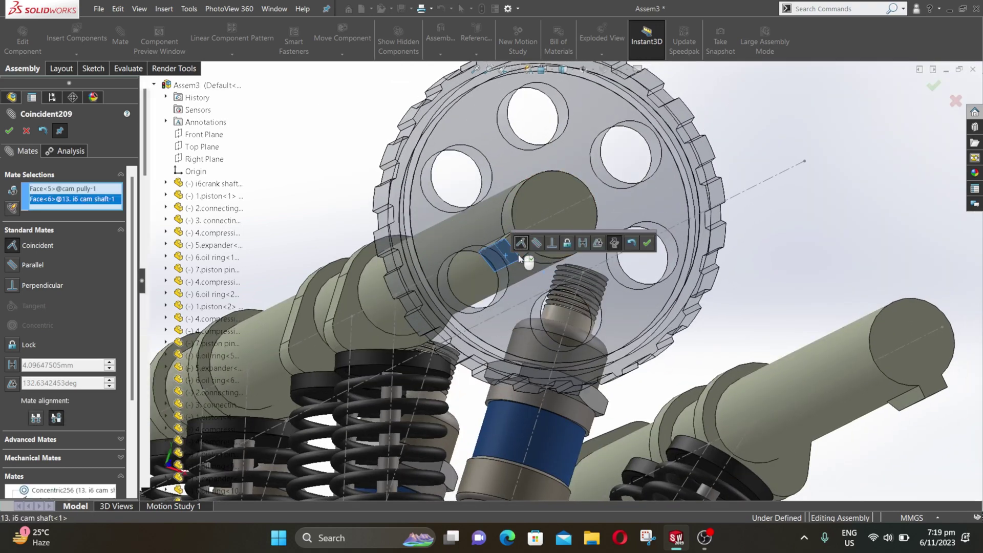
left_click(647, 244)
scroll(622, 268, "up", 5)
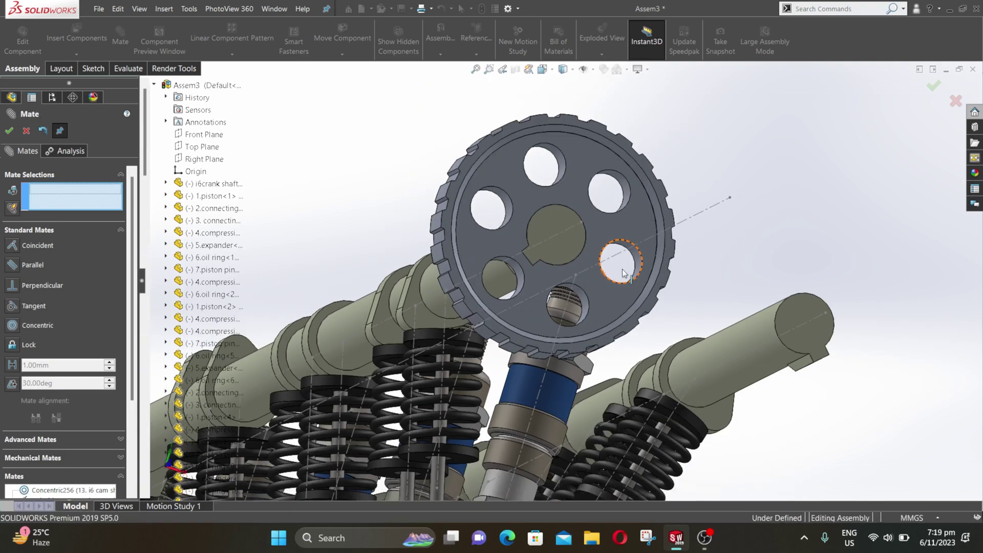
middle_click_drag(613, 276, 783, 364)
scroll(779, 362, "down", 2)
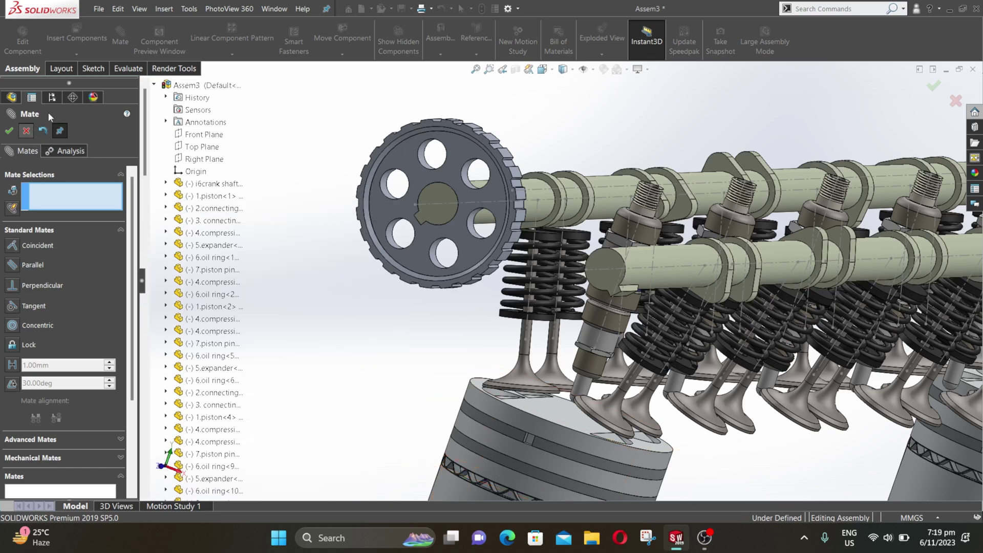
key("Escape")
Copy the cam pulley with its mates onto the second camshaft, referencing that shaft's cylindrical face, end face and key face
left_click(76, 54)
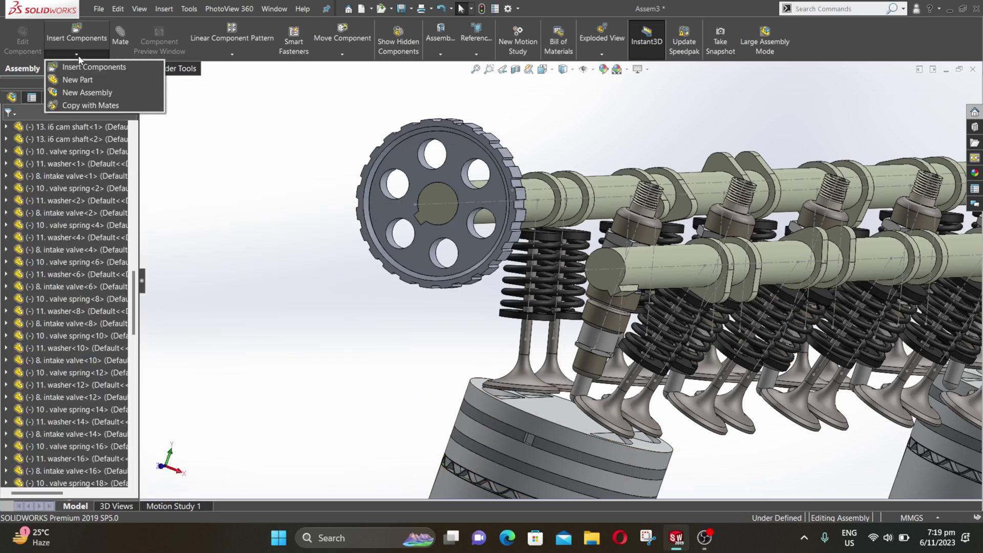
left_click(124, 105)
left_click(463, 245)
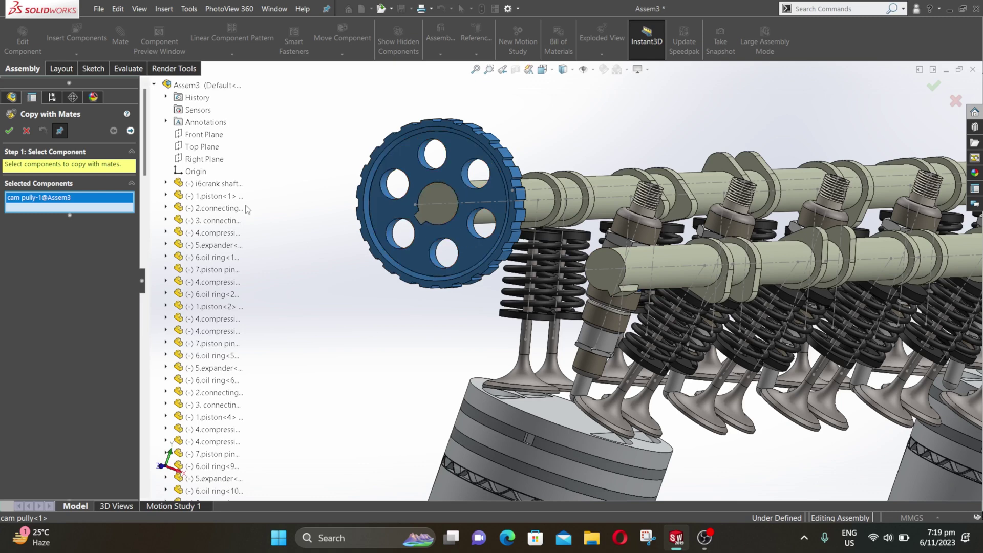
left_click(130, 131)
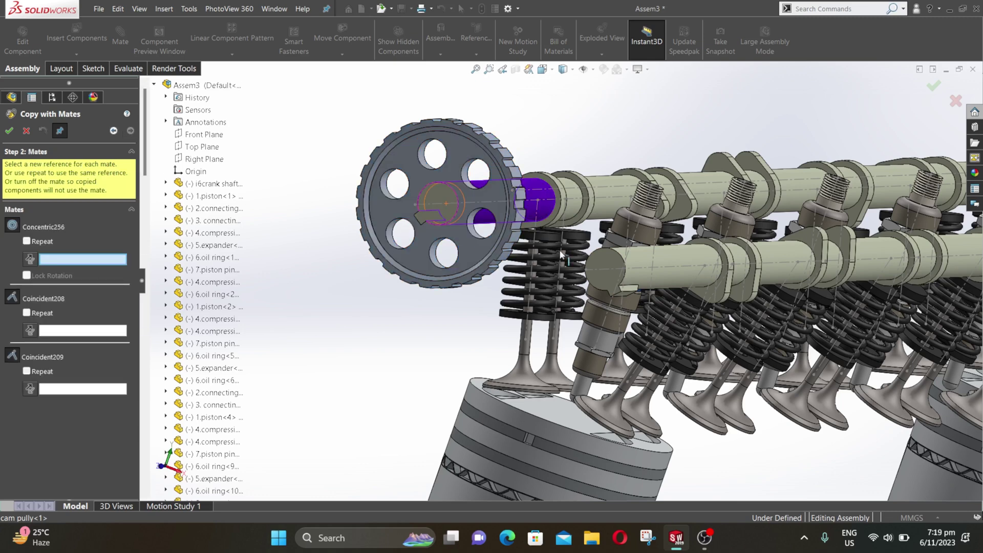
left_click(637, 263)
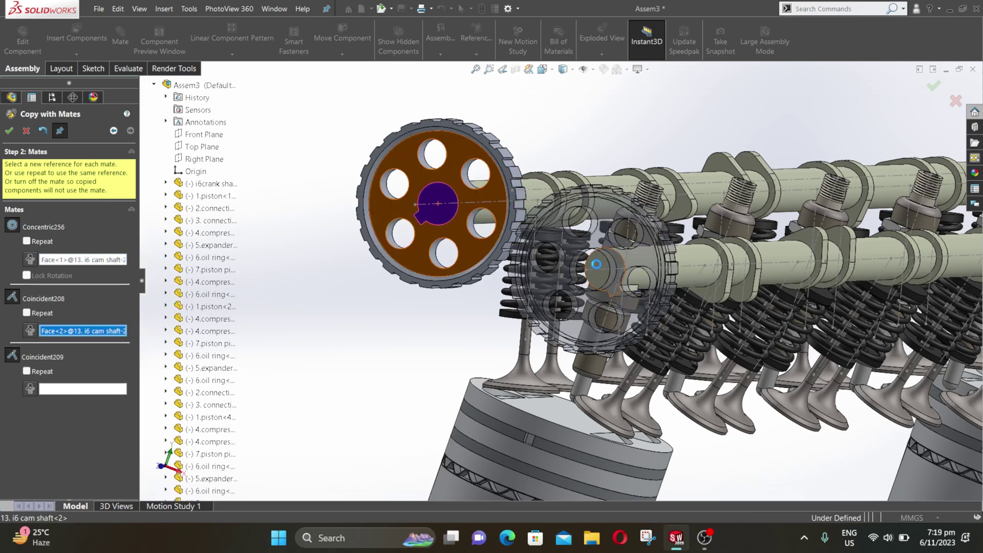
scroll(623, 294, "down", 4)
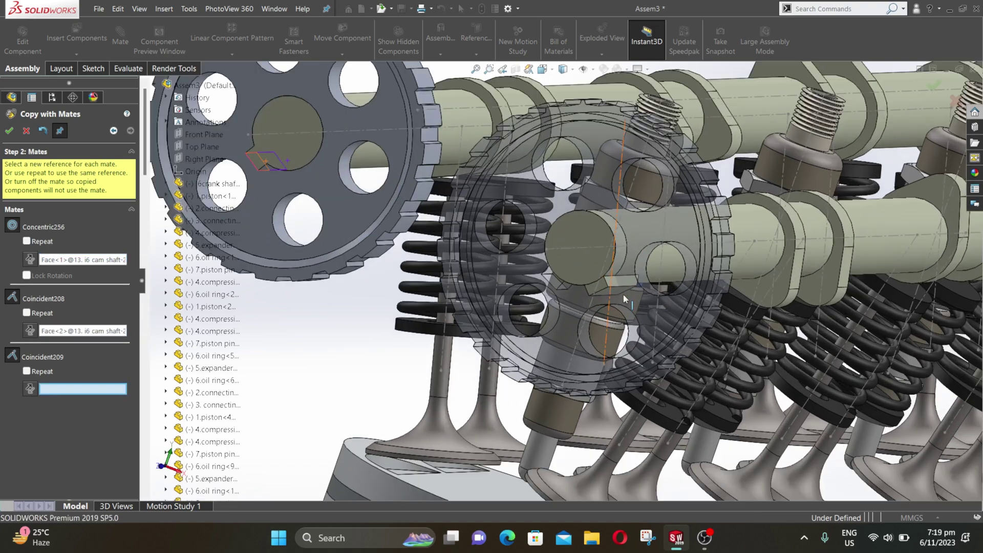
scroll(622, 294, "down", 3)
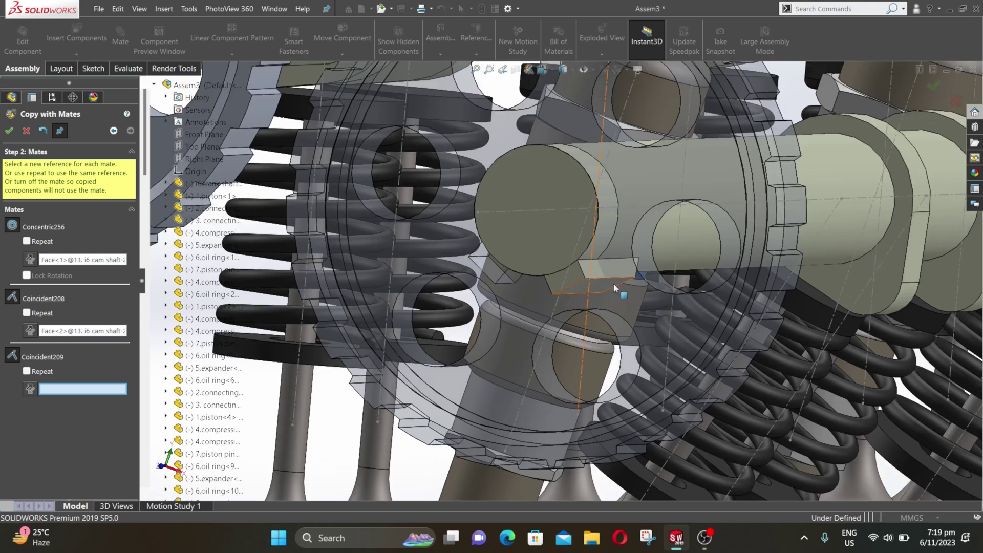
left_click(610, 283)
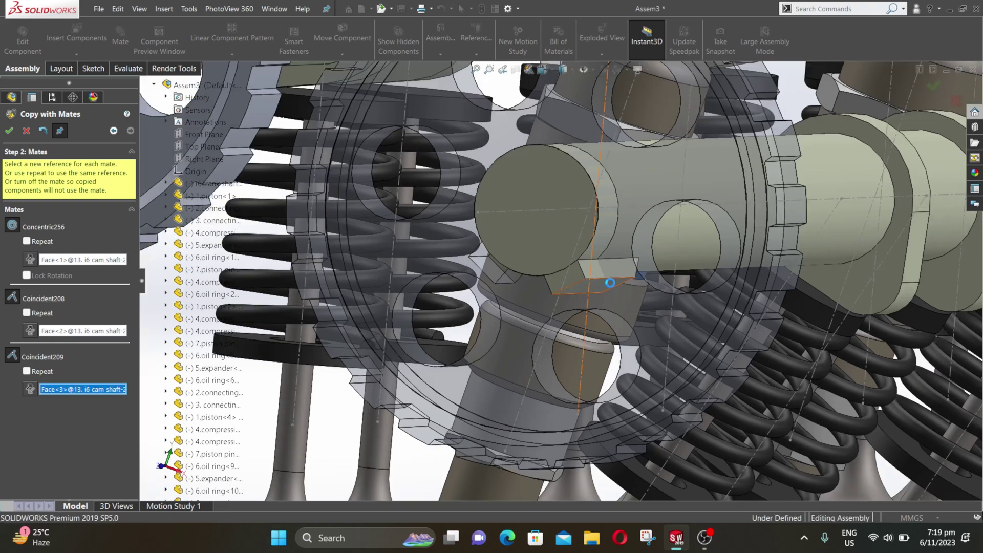
left_click(10, 131)
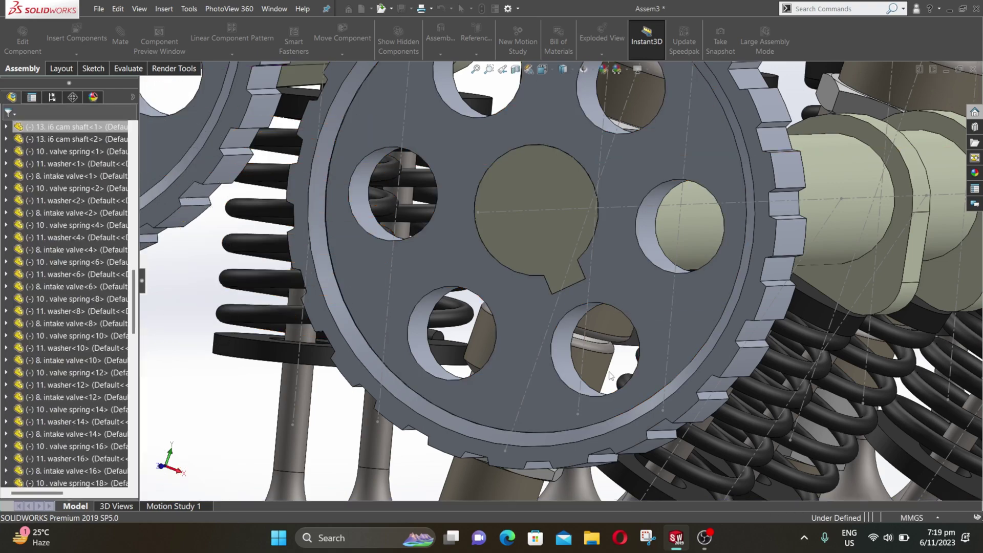
Add a concentric mate between the crank pulley's bore and the cylindrical nose of the crankshaft
scroll(609, 376, "up", 10)
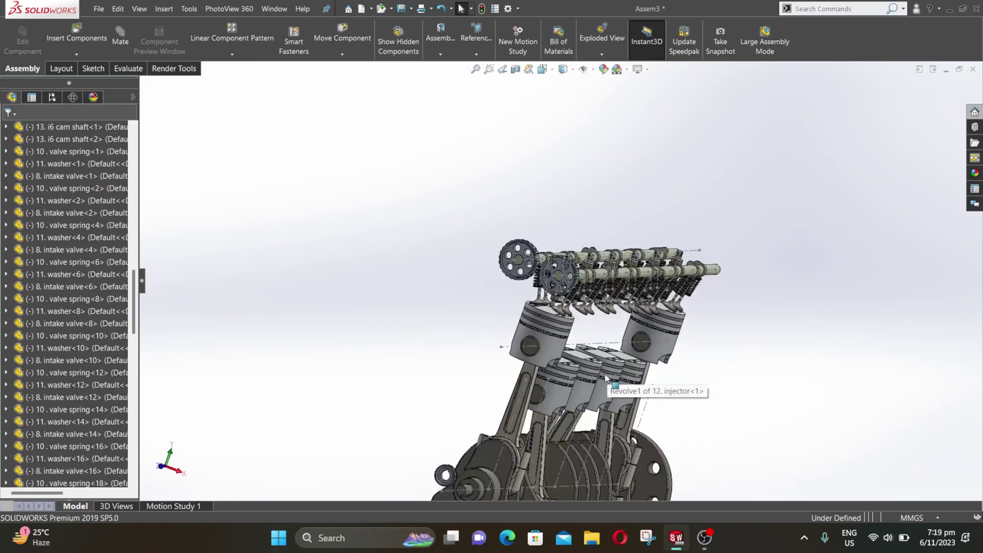
middle_click_drag(606, 377, 427, 494)
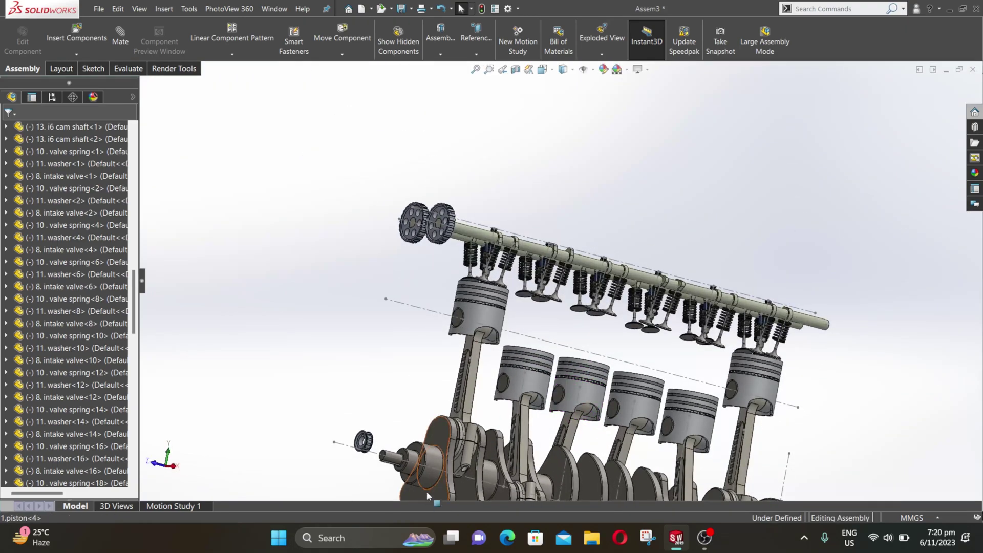
scroll(426, 490, "down", 8)
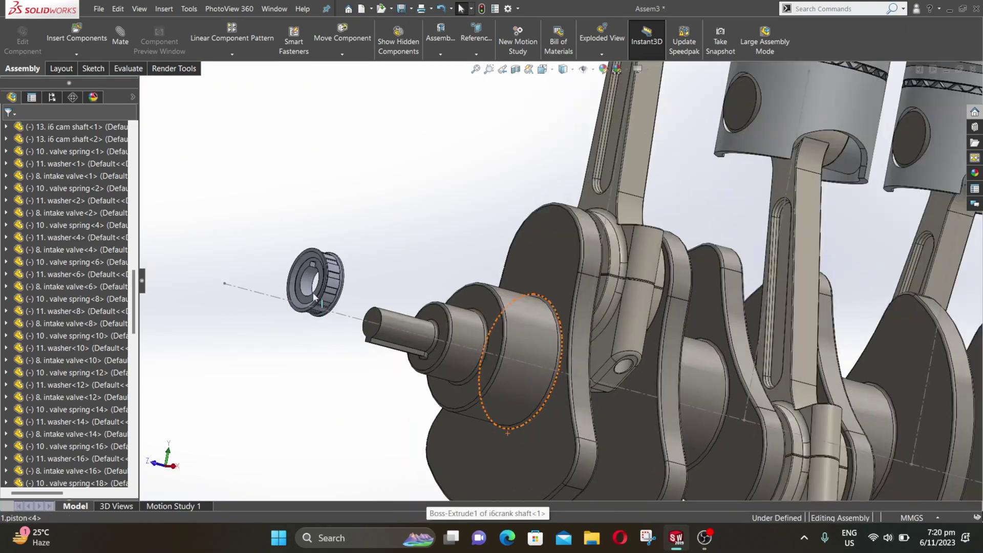
left_click(310, 283)
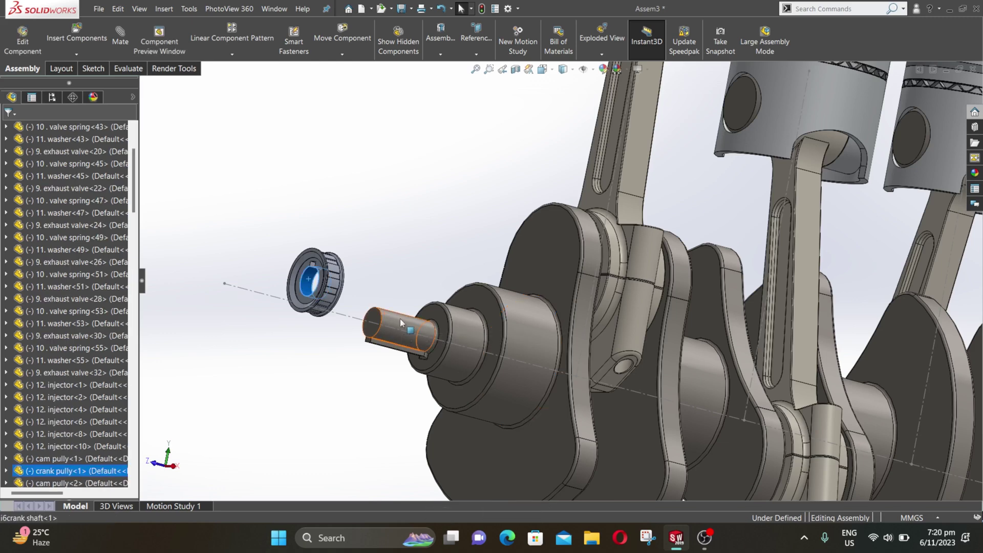
left_click(401, 324, "ctrl")
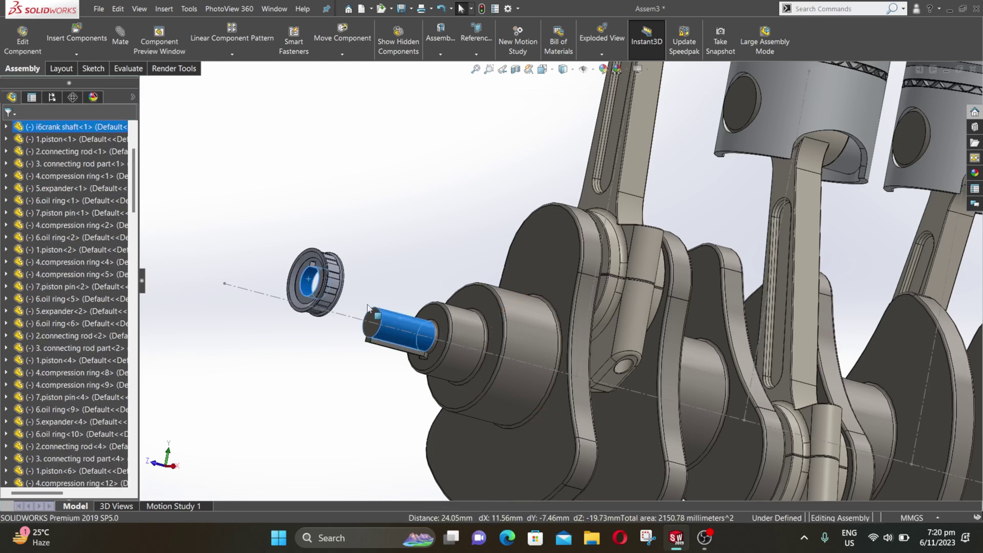
left_click(123, 46)
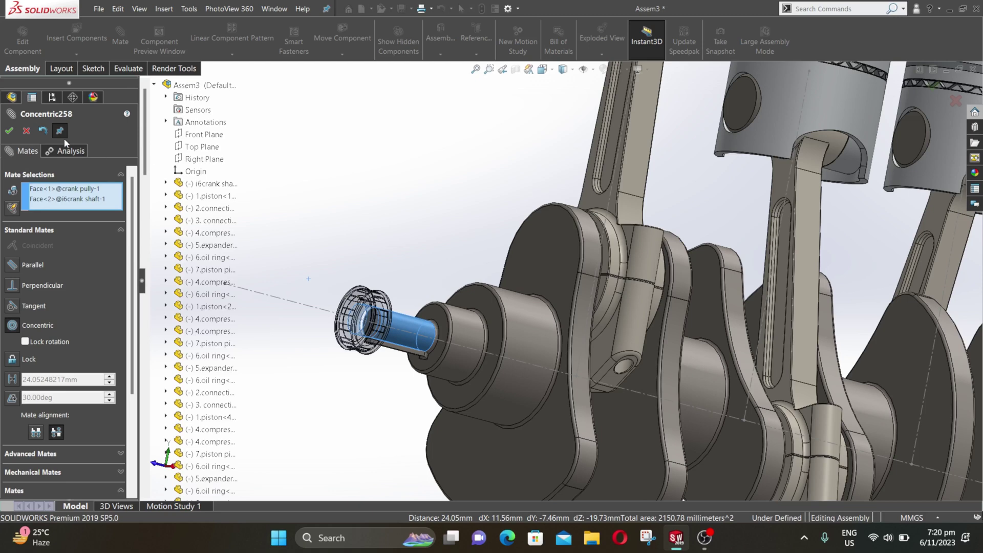
left_click(9, 130)
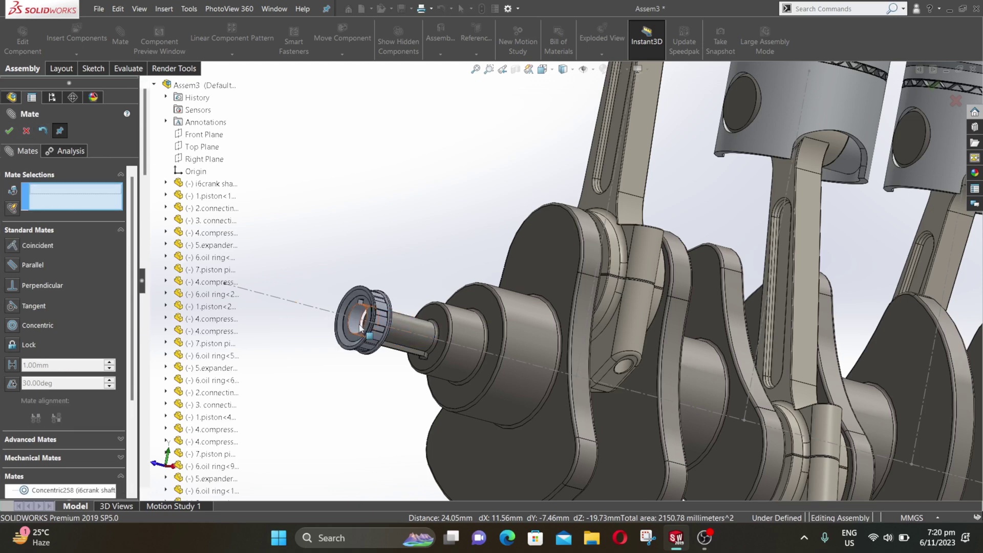
Add a coincident mate between the crankshaft nose's end face and the crank pulley's recessed front face
scroll(361, 328, "down", 5)
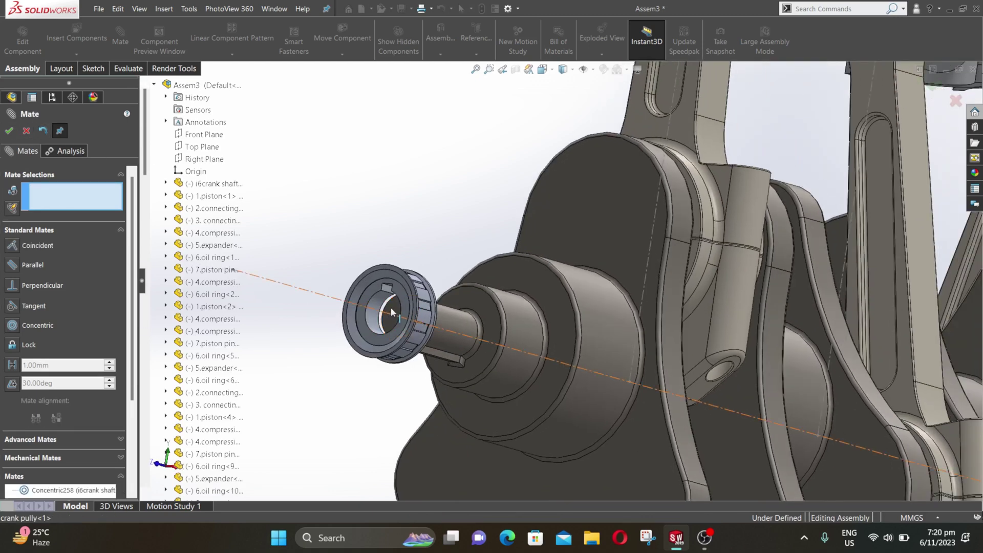
left_click(367, 290)
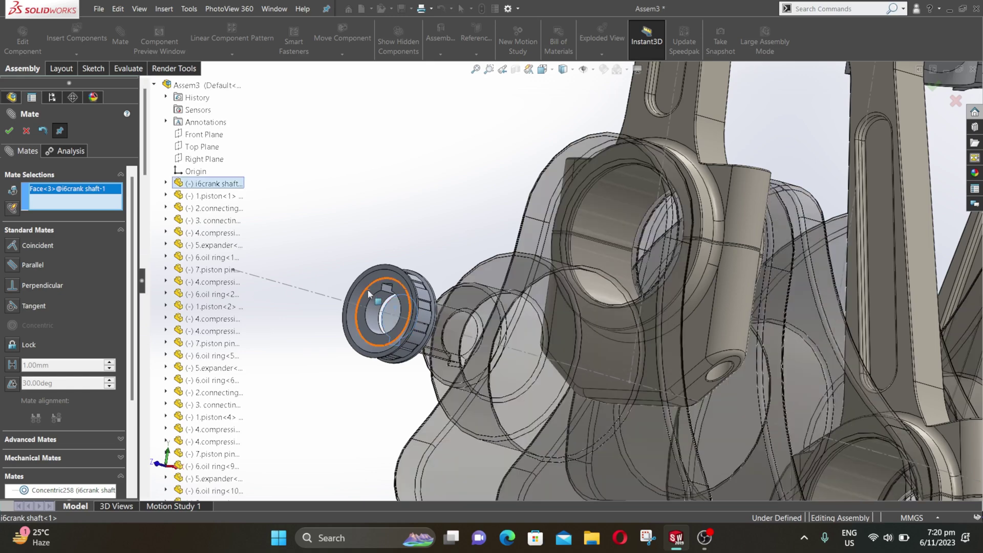
left_click(369, 290)
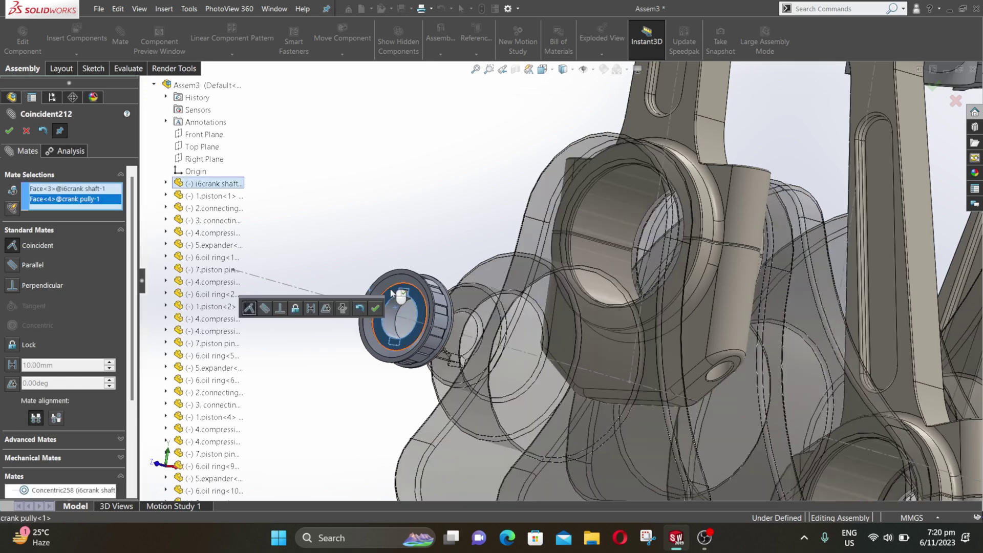
left_click(376, 308)
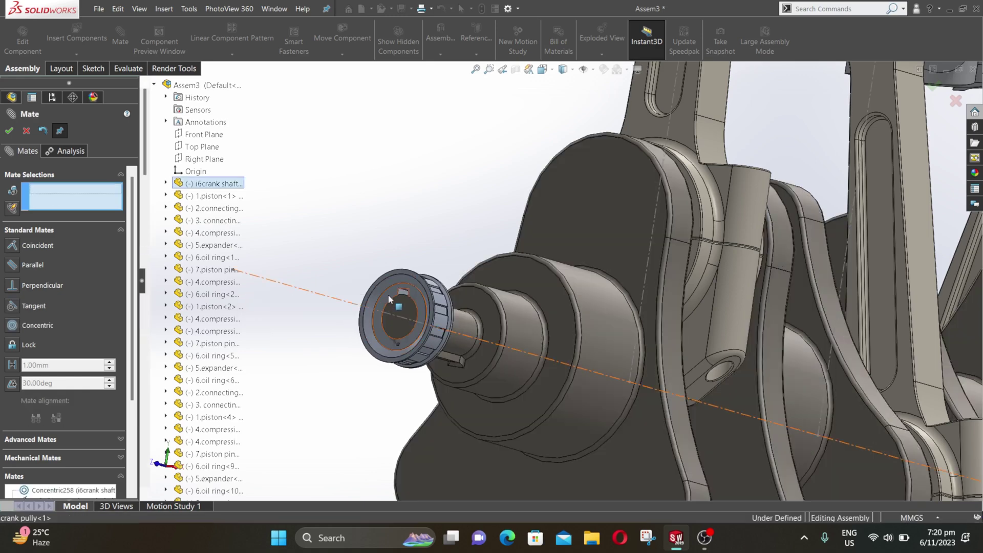
Turn the crank pulley's keyway toward the crankshaft key and mate the keyway face coincident with the key face
left_click(417, 303)
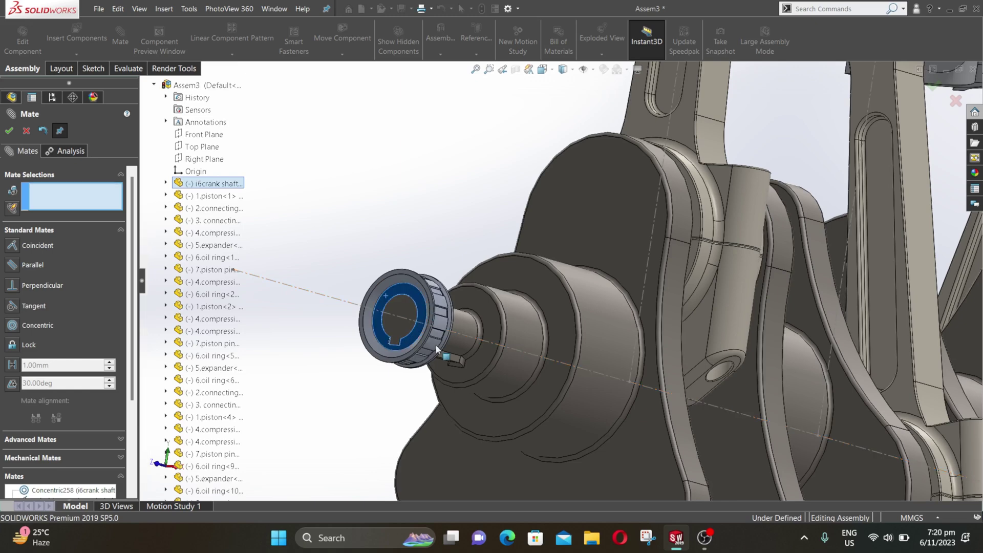
left_click(394, 353)
scroll(400, 341, "down", 3)
middle_click_drag(399, 341, 452, 399)
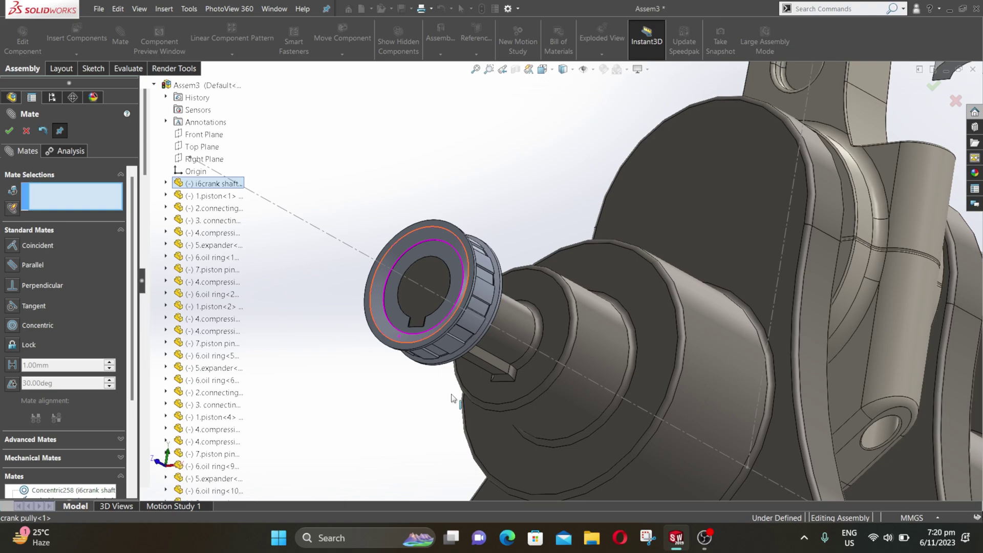
left_click(476, 361)
middle_click_drag(427, 298, 422, 324)
scroll(422, 324, "down", 6)
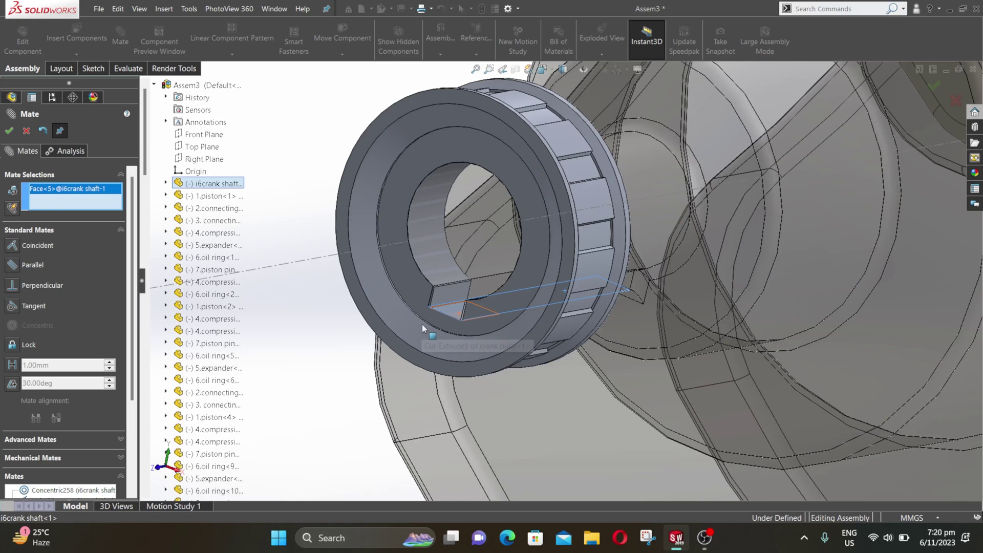
left_click(450, 312)
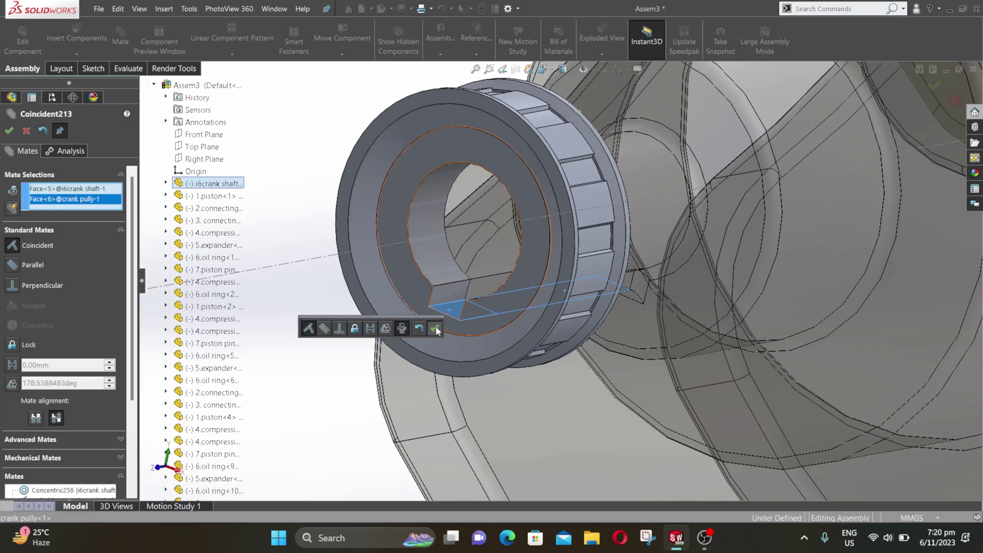
left_click(435, 329)
Rotate the first camshaft until its front lobe points down at the valve spring below it
scroll(440, 321, "up", 5)
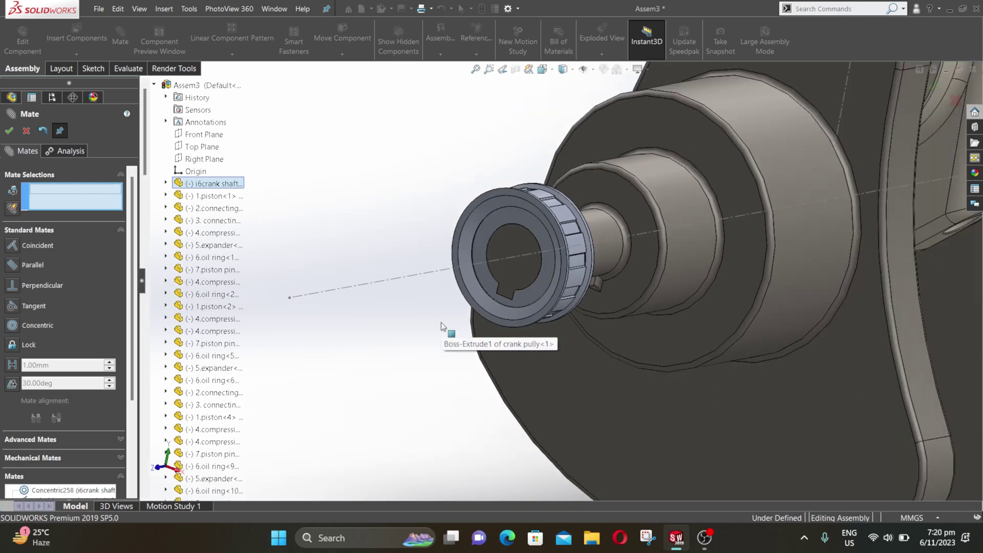
scroll(518, 309, "up", 8)
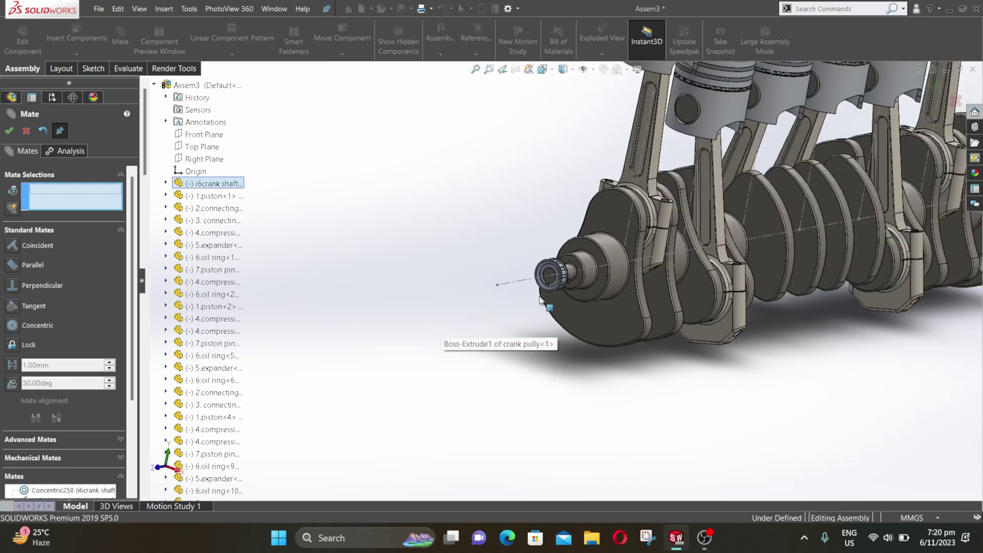
scroll(538, 287, "down", 2)
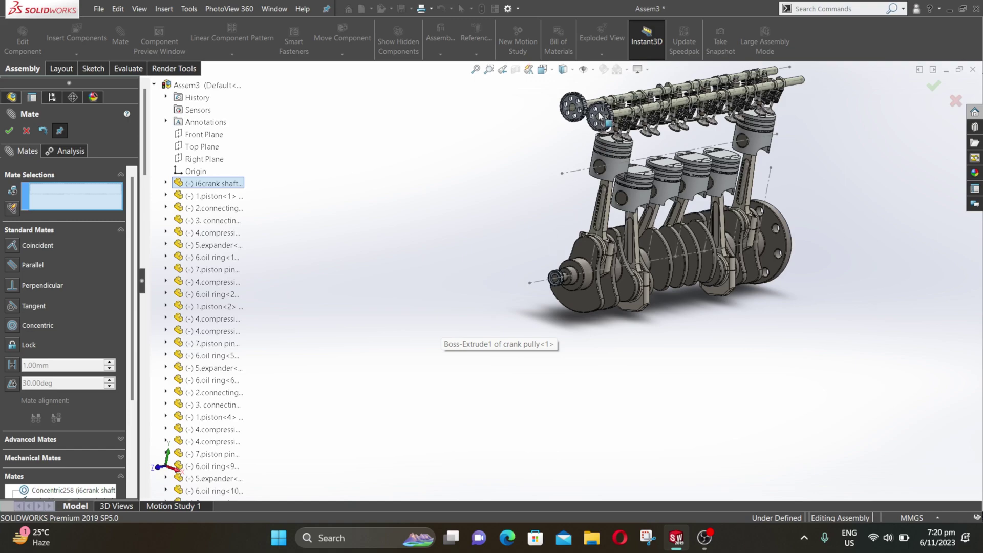
scroll(602, 119, "down", 1)
middle_click_drag(624, 128, 623, 203)
scroll(621, 203, "down", 3)
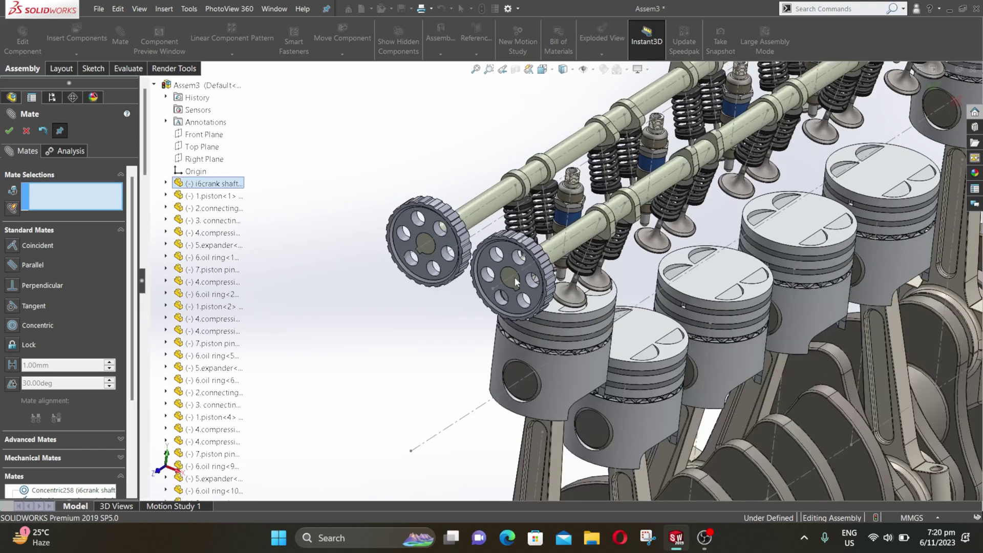
scroll(528, 276, "down", 4)
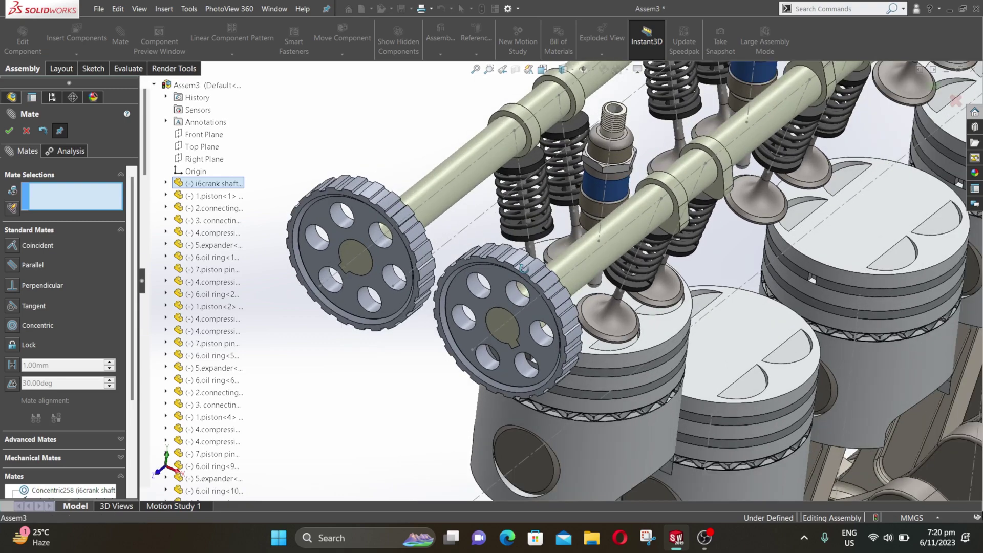
left_click(493, 113)
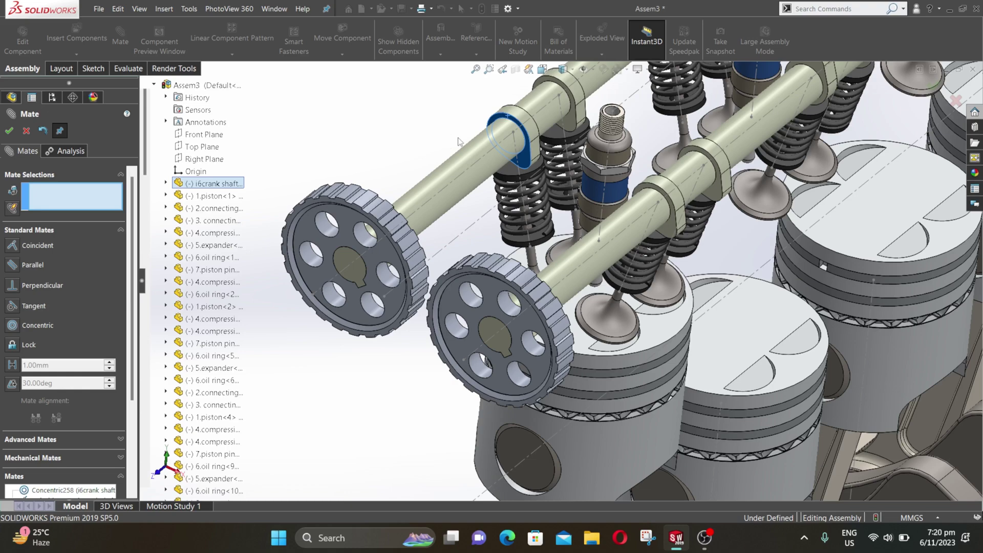
scroll(508, 164, "down", 3)
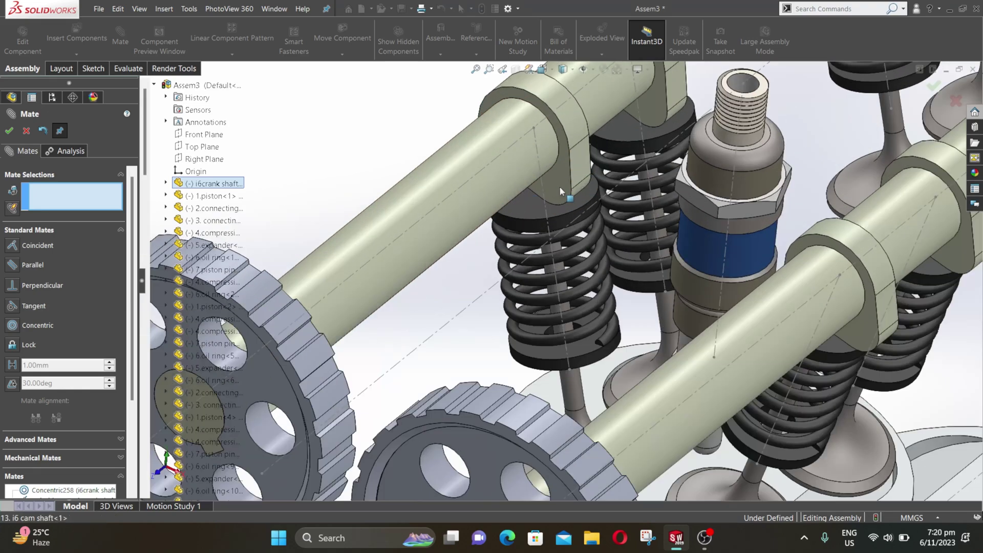
mouse_move(555, 189)
left_mouse_down()
mouse_move(533, 201)
mouse_move(560, 204)
left_mouse_up()
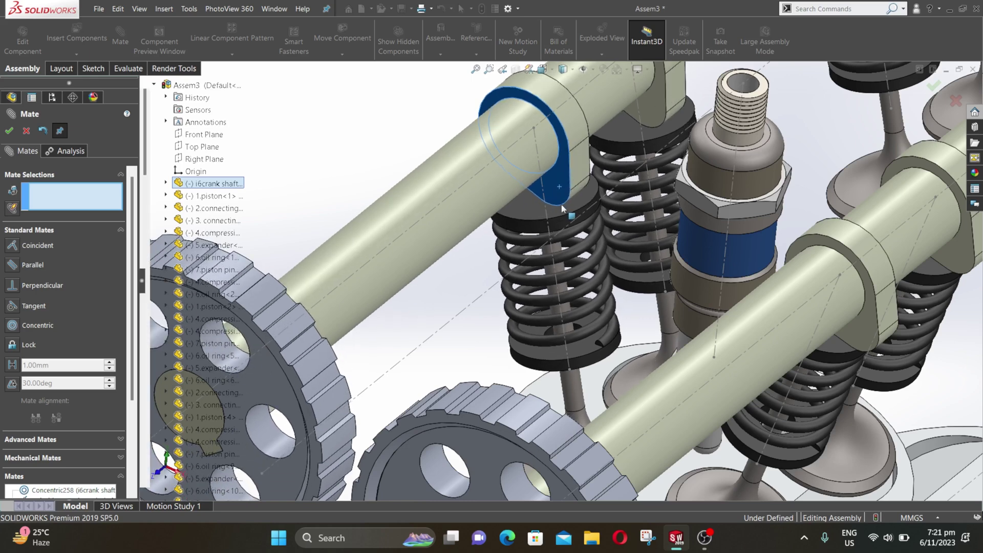
scroll(549, 212, "up", 3)
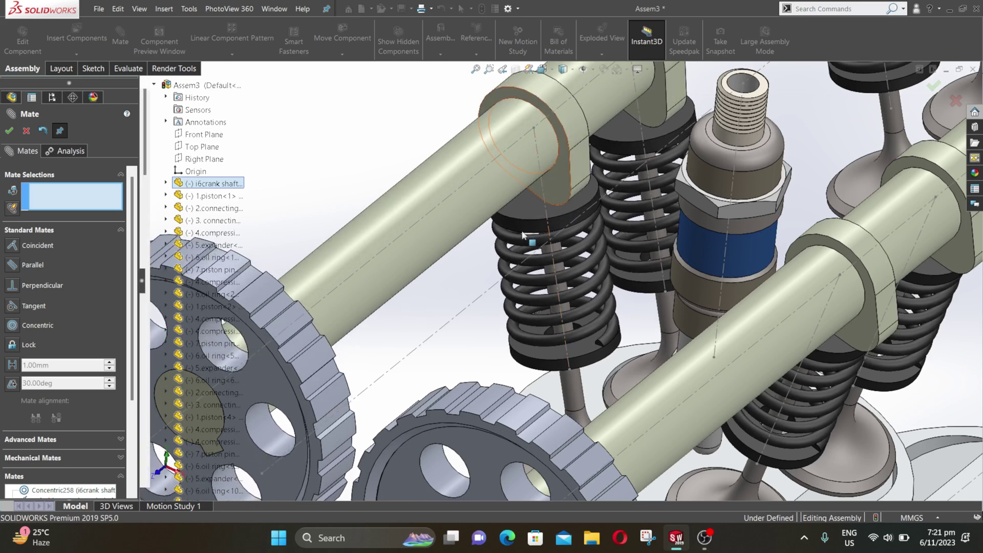
Rotate the second camshaft until its front lobe points toward its own valve spring, and finish mating
scroll(641, 312, "up", 2)
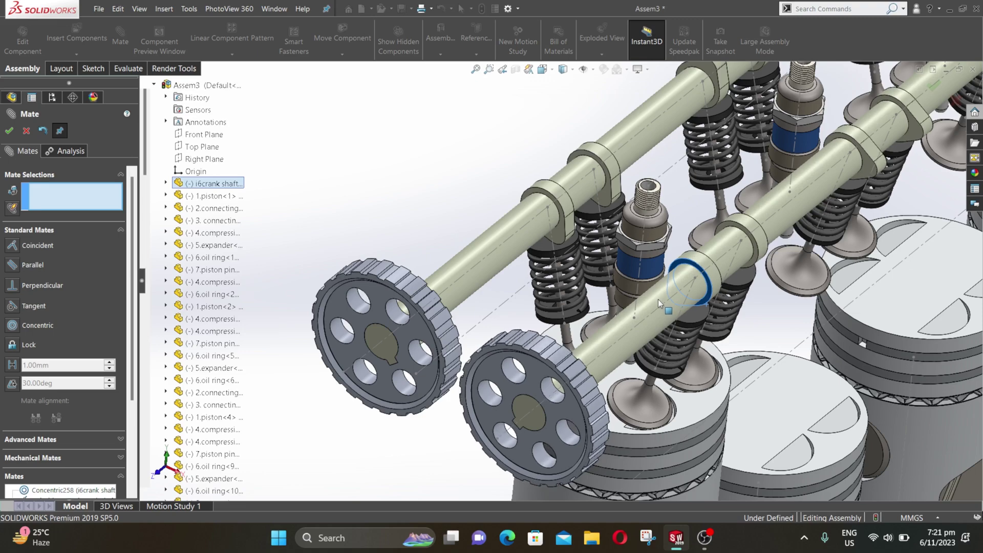
middle_click_drag(654, 297, 635, 312)
scroll(628, 312, "down", 6)
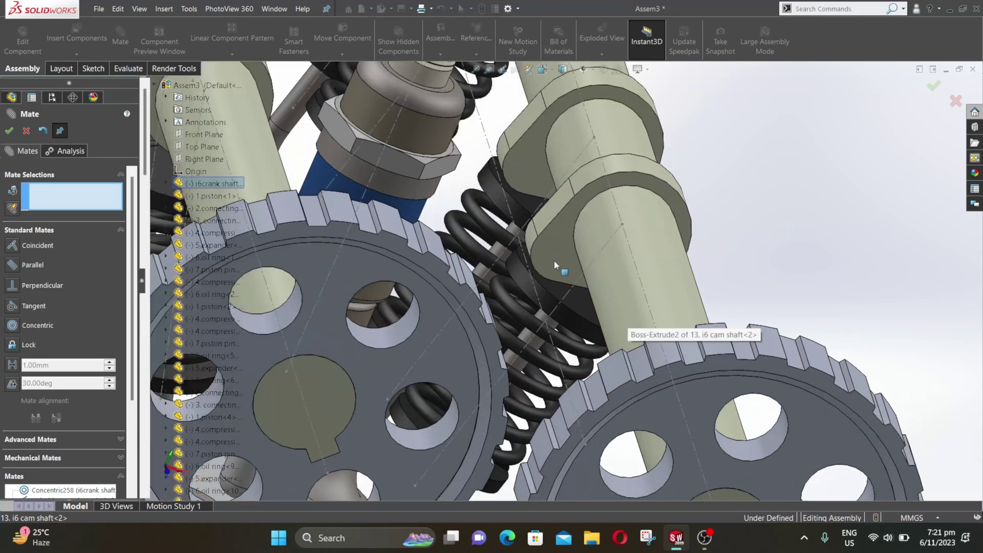
mouse_move(554, 261)
left_mouse_down()
mouse_move(549, 226)
mouse_move(548, 244)
left_mouse_up()
scroll(679, 276, "down", 5)
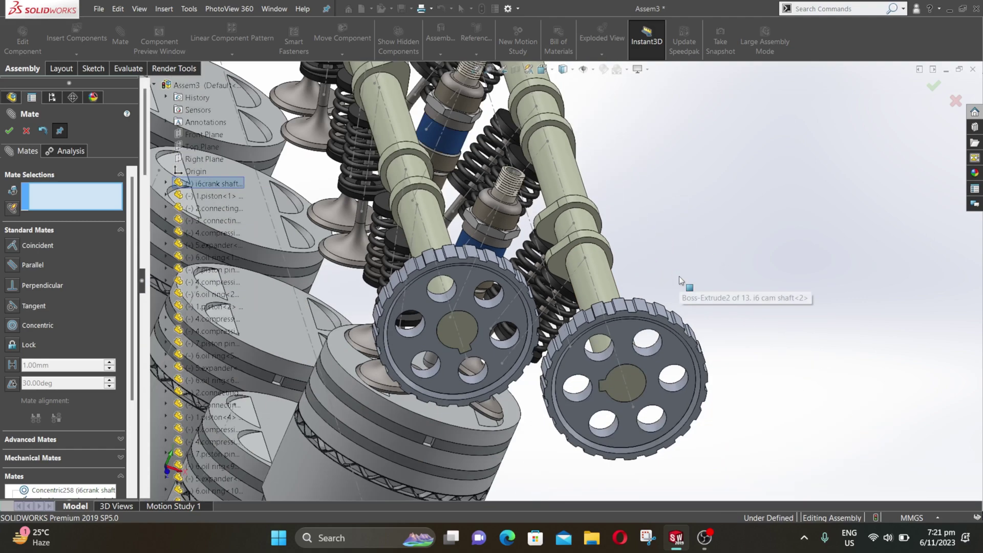
middle_click_drag(667, 285, 575, 336)
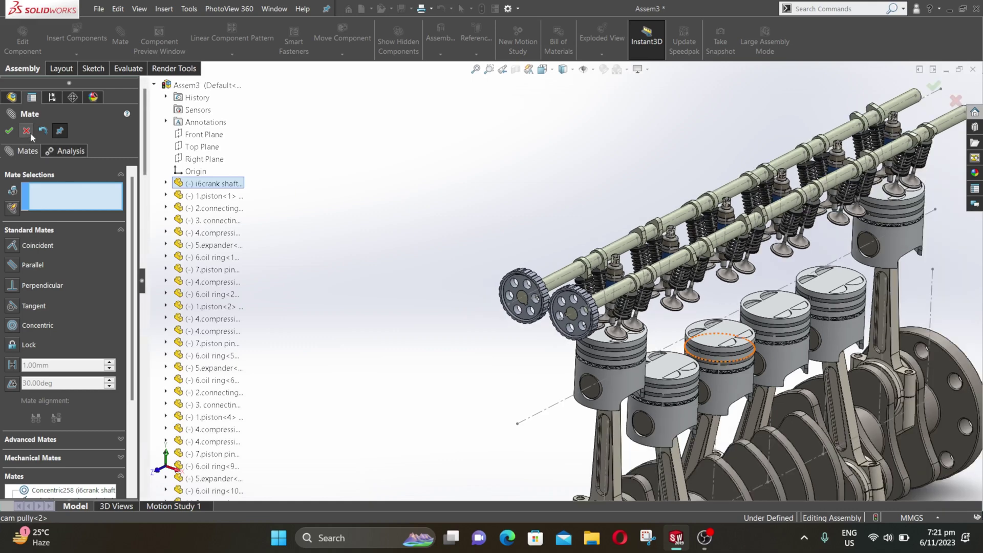
left_click(26, 132)
Create a Belt/Chain around the toothed faces of both cam pulleys and the crank pulley, with belt part creation enabled
left_click(440, 41)
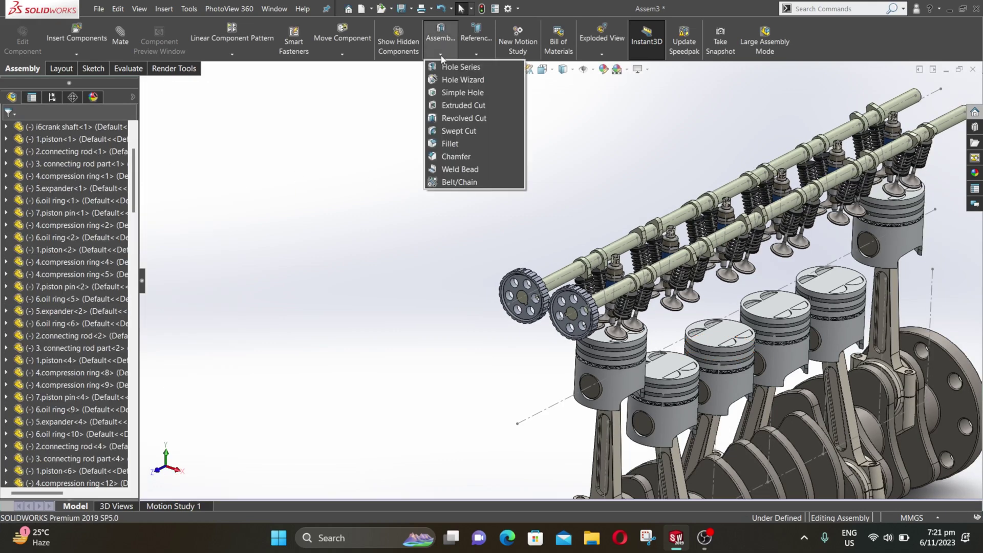
left_click(451, 183)
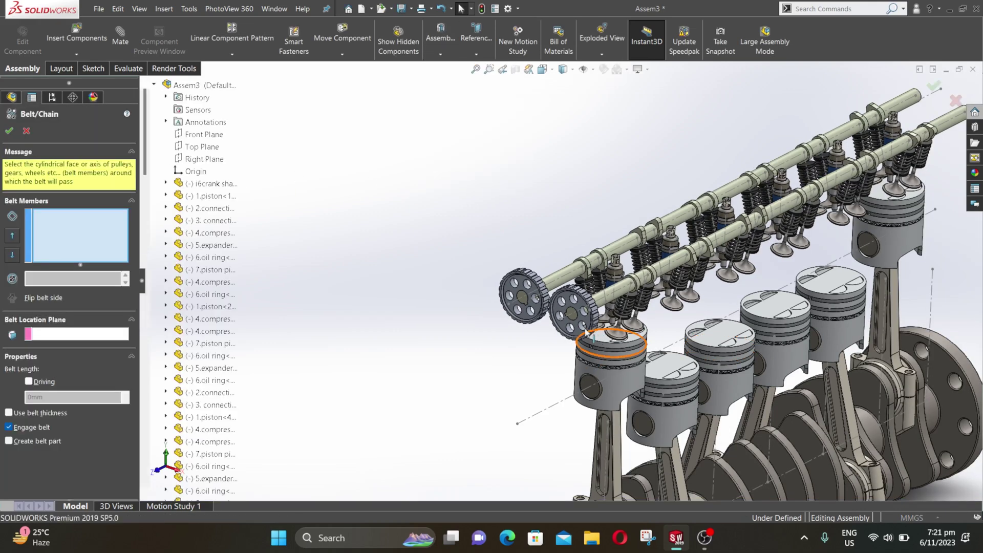
scroll(572, 318, "down", 5)
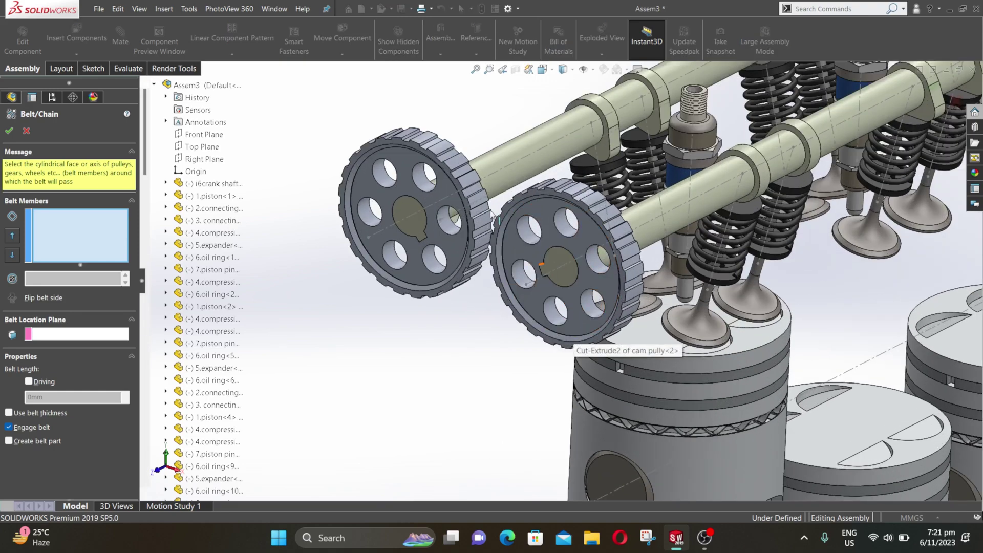
left_click(468, 178)
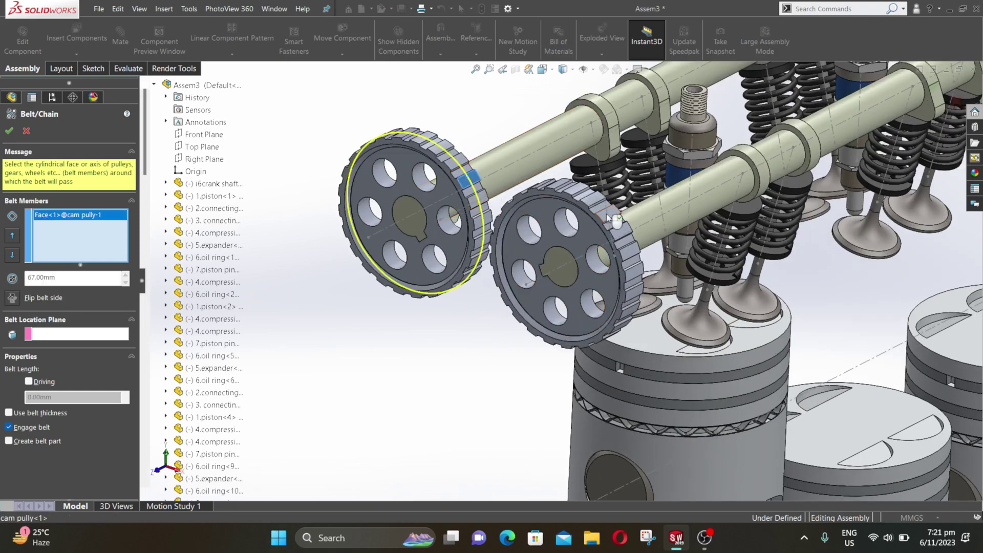
left_click(621, 230)
scroll(607, 287, "up", 3)
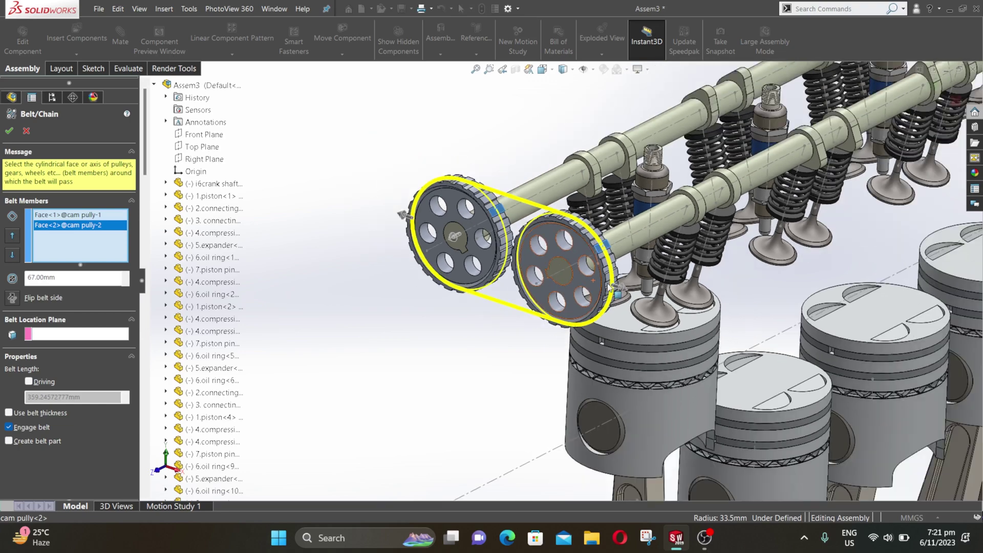
scroll(607, 286, "up", 5)
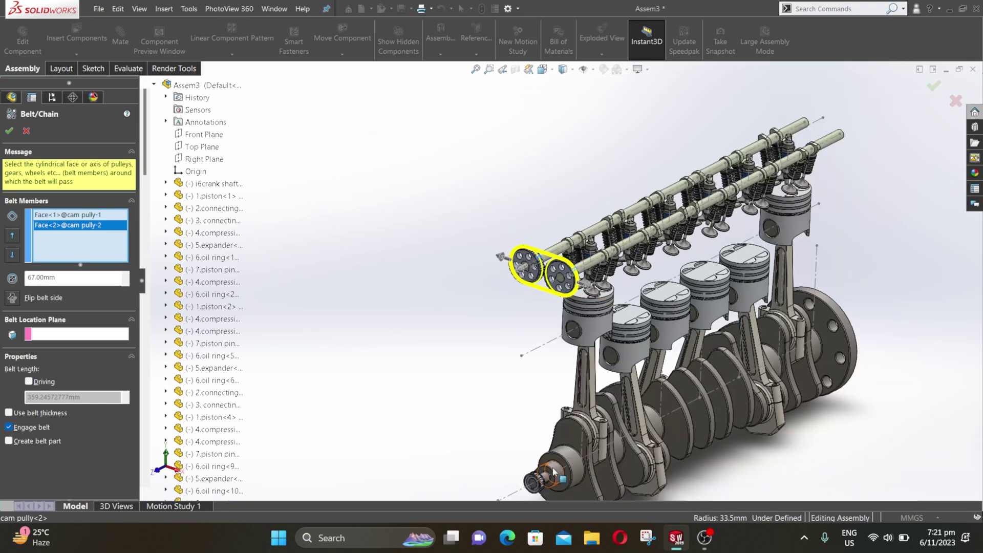
scroll(550, 471, "down", 8)
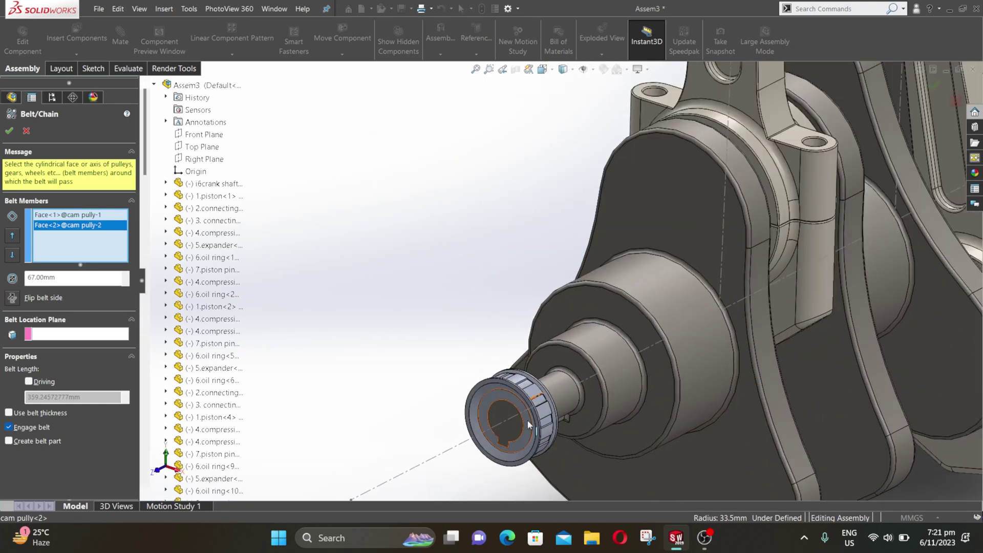
left_click(548, 318)
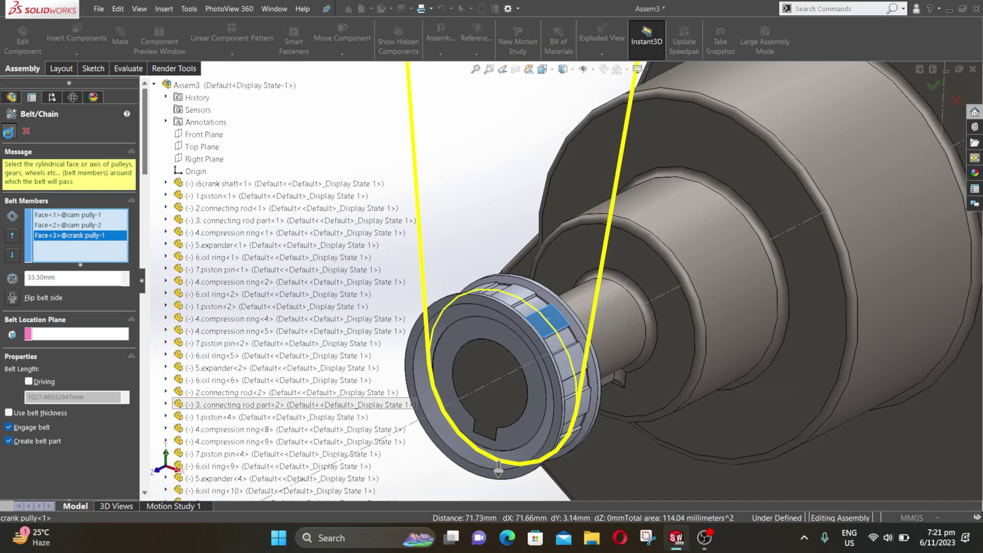
left_click(9, 131)
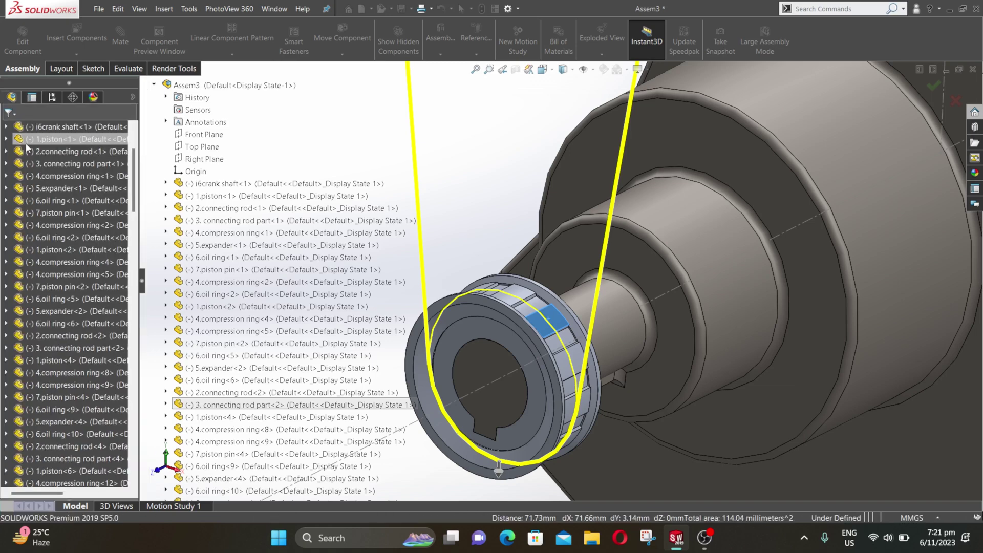
Open the belt part under the Belt1 feature for editing in its own window
left_click_drag(134, 200, 127, 484)
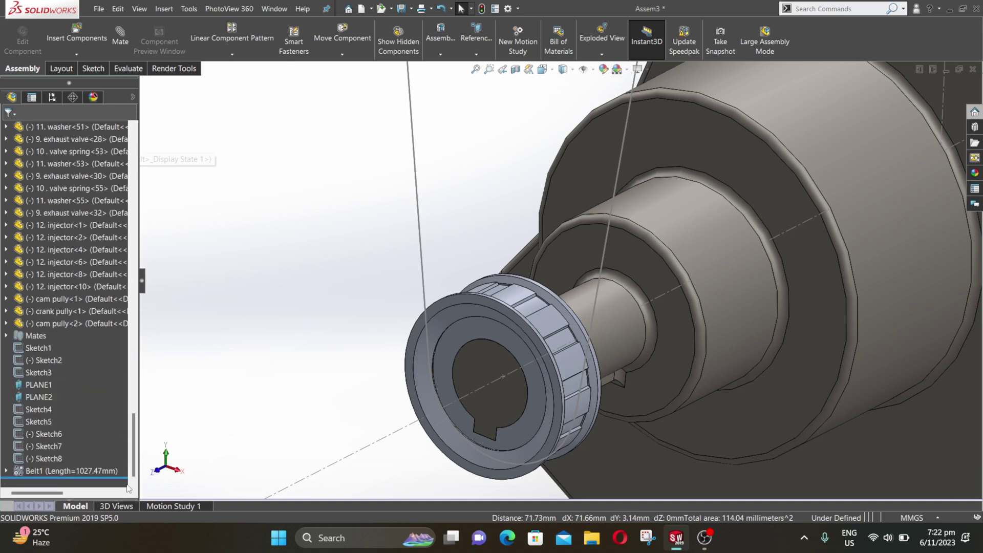
left_click(6, 471)
right_click(30, 470)
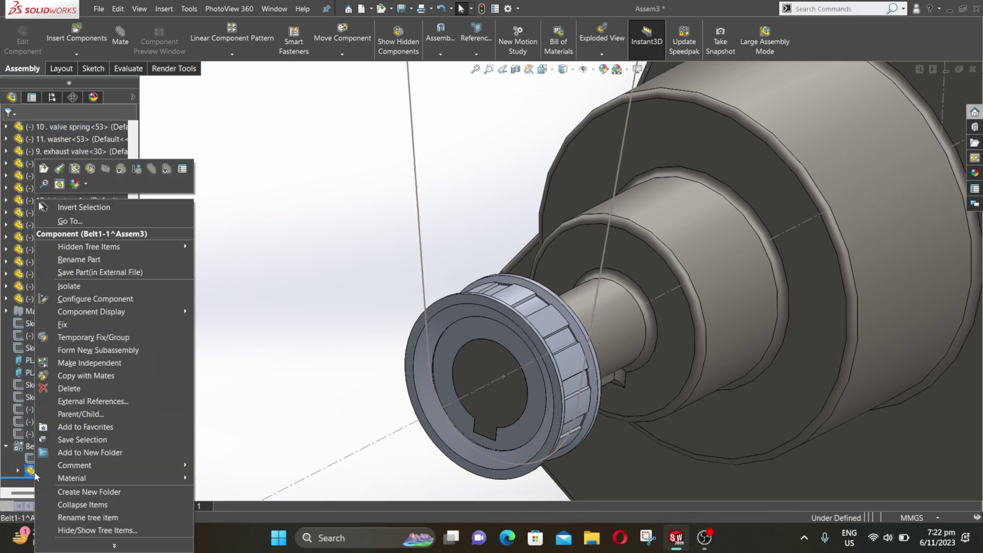
left_click(44, 169)
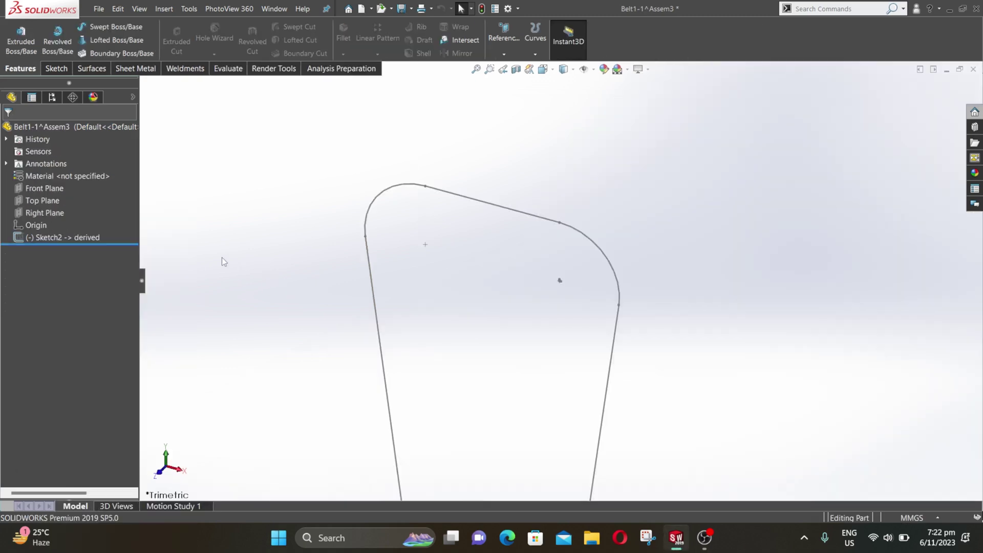
Start a sketch on the belt part's Right Plane, viewed normal to the plane
right_click(54, 213)
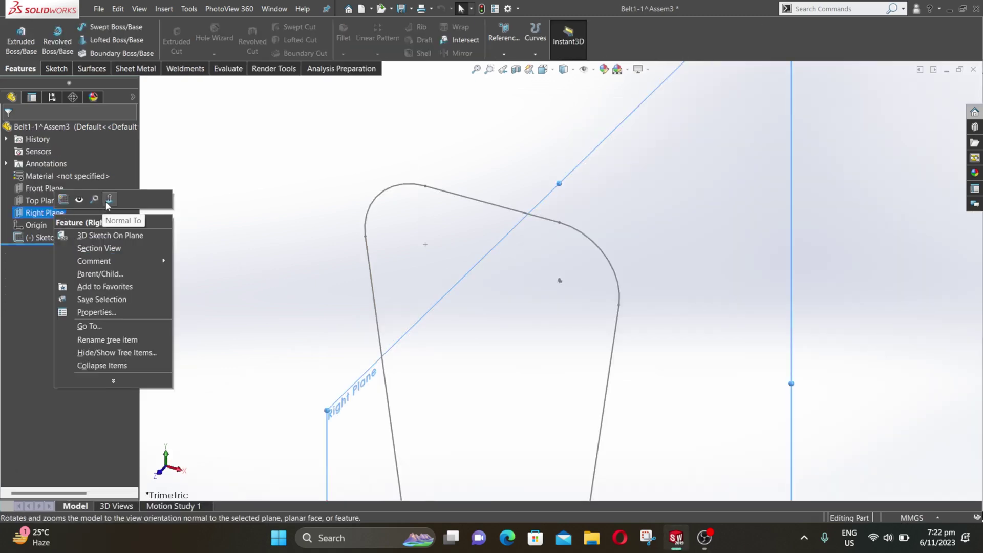
left_click(106, 200)
right_click(40, 215)
left_click(55, 199)
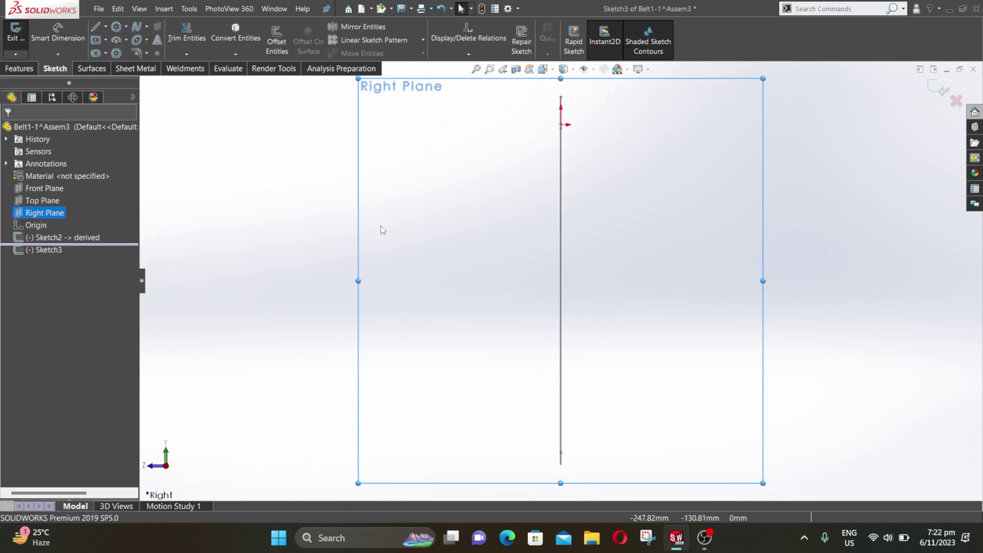
Sketch a closed trapezoid on the belt path's upper end, about 4.2 mm wide below, 6.05 mm above and 3.7 mm high
scroll(516, 111, "up", 1)
scroll(569, 256, "down", 5)
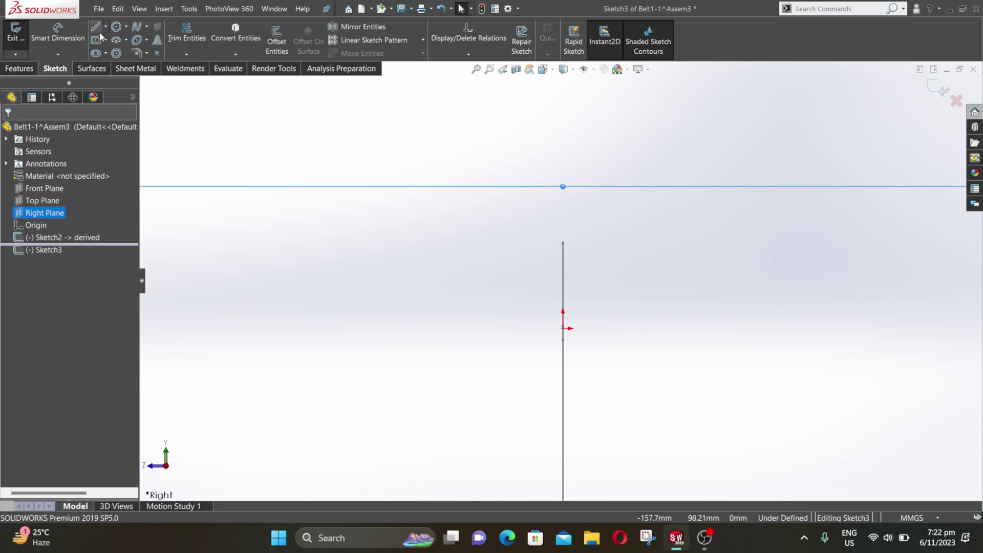
key("l")
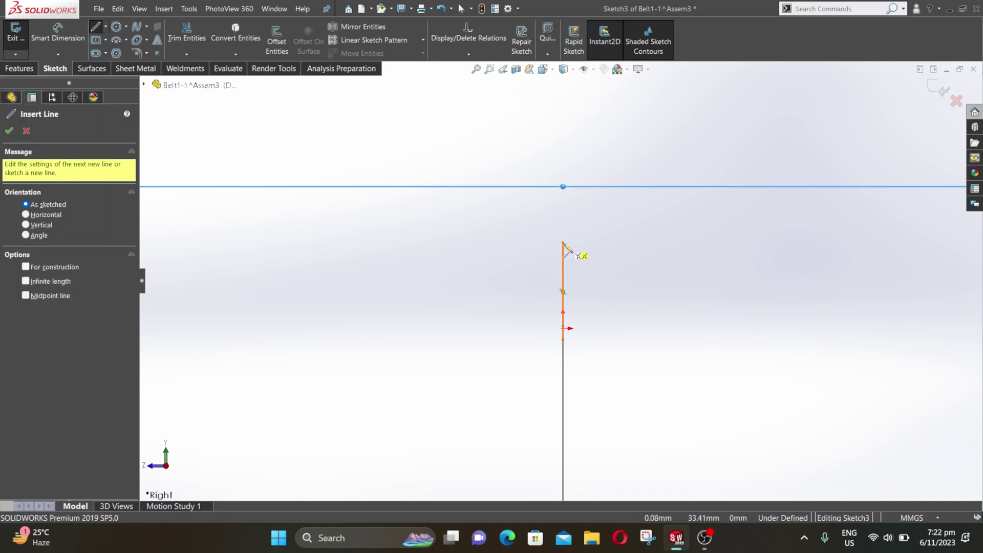
left_click(563, 242)
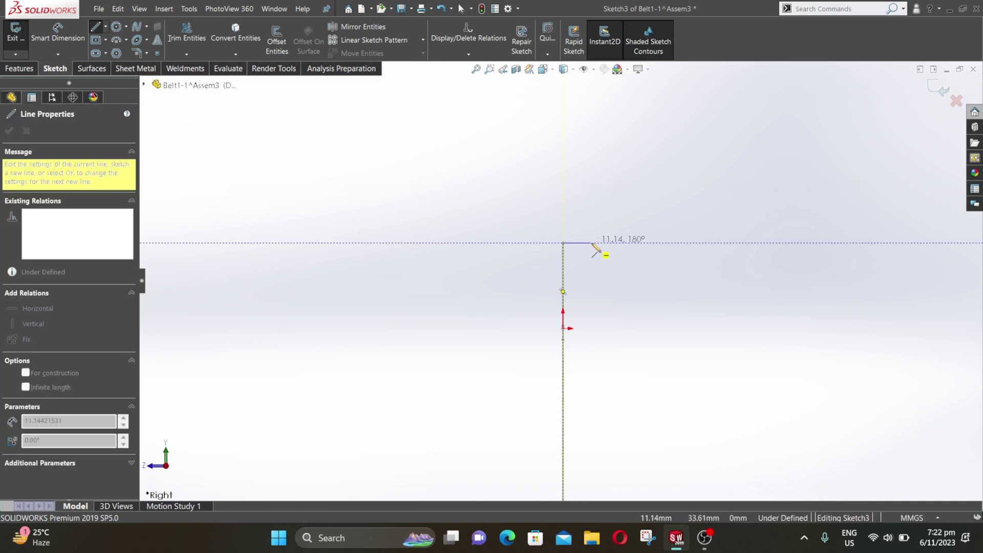
scroll(597, 249, "down", 5)
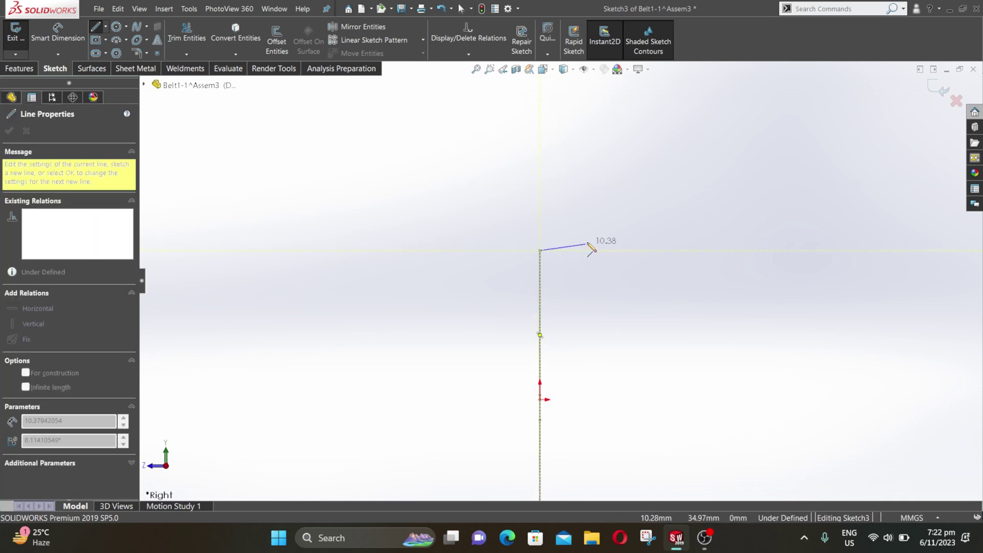
left_click(533, 264)
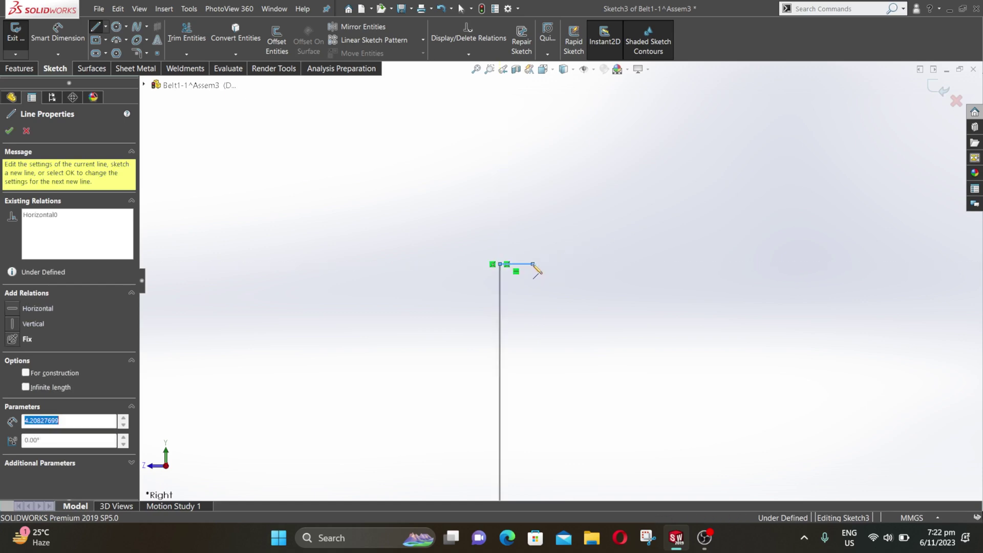
left_click(547, 236)
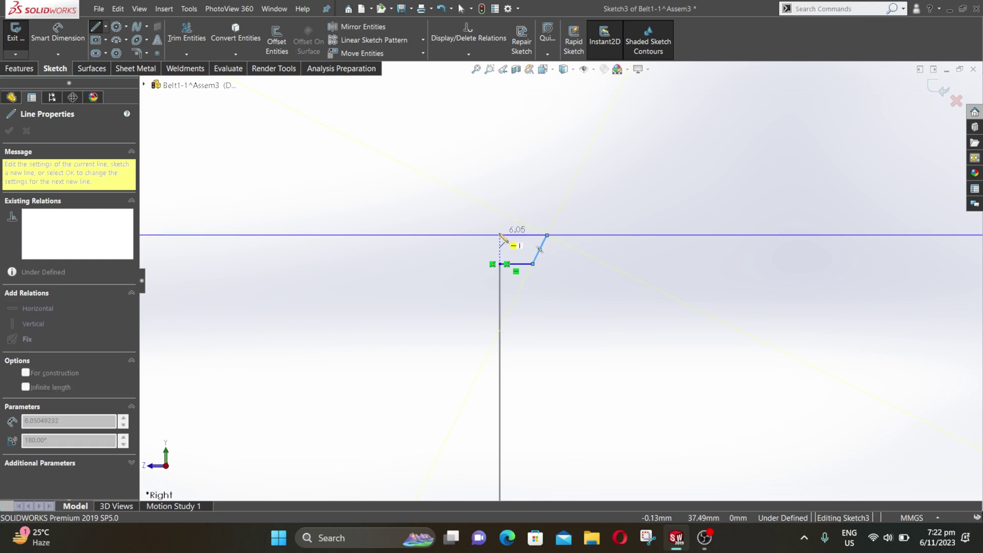
left_click(500, 235)
left_click(499, 265)
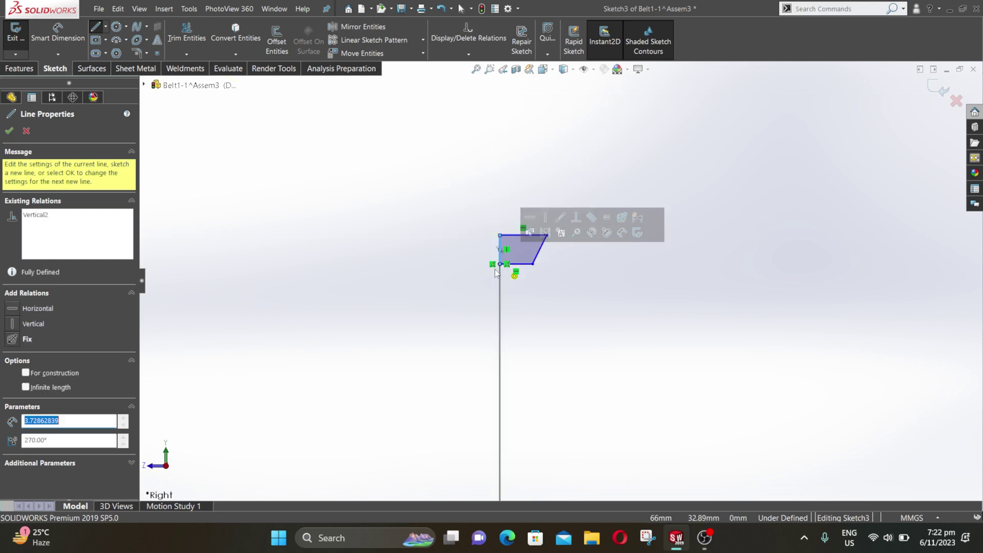
key("Escape")
key("Escape")
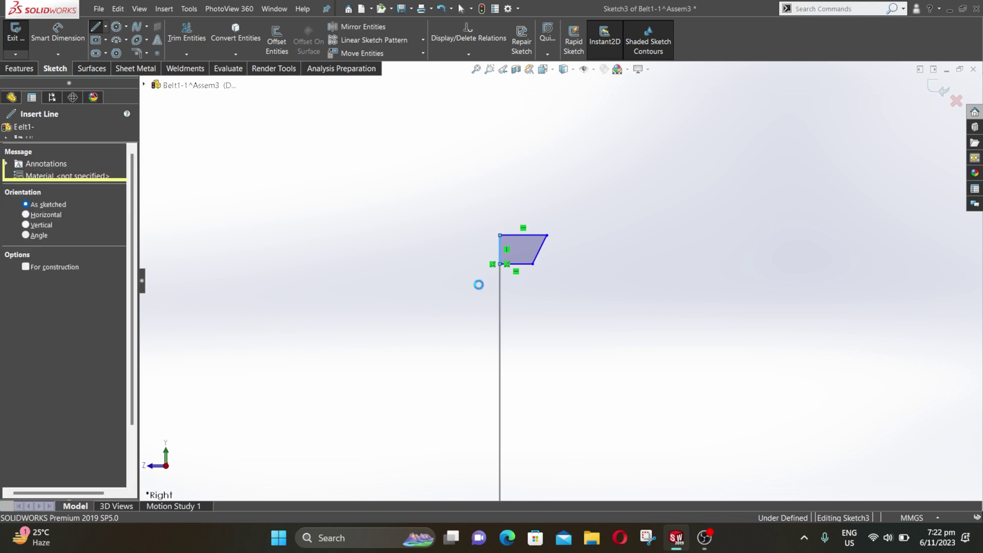
Convert the trapezoid's vertical line on the belt path into construction geometry
left_click(499, 250)
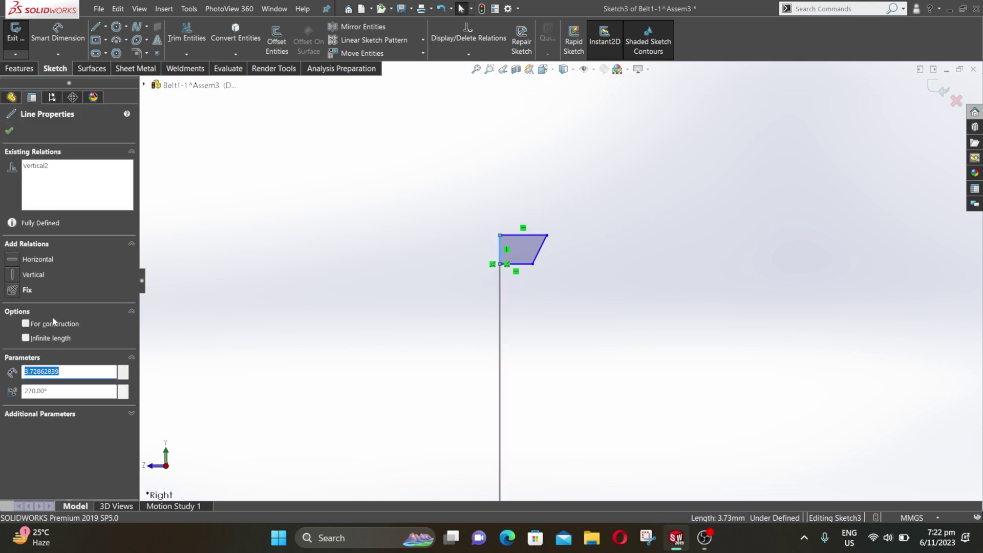
left_click(25, 324)
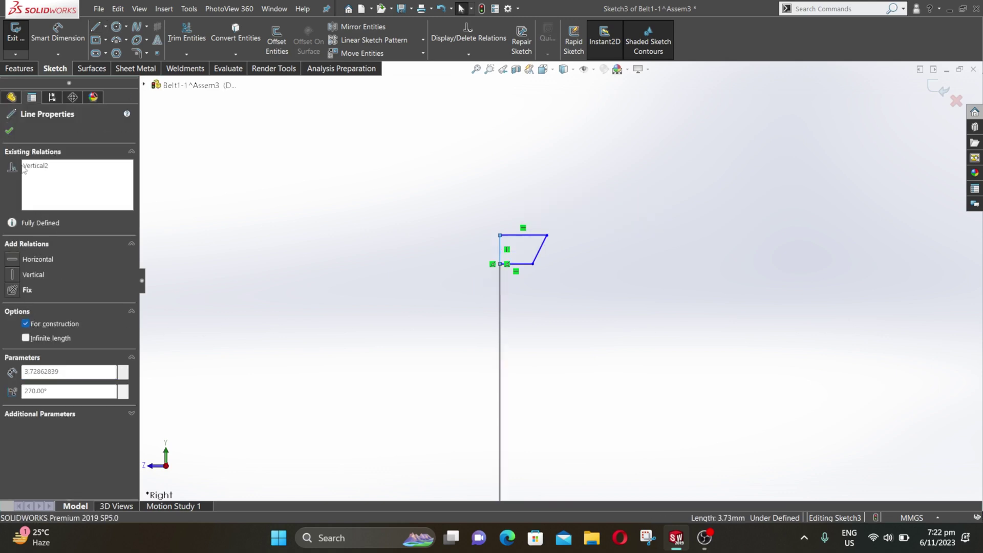
left_click(9, 132)
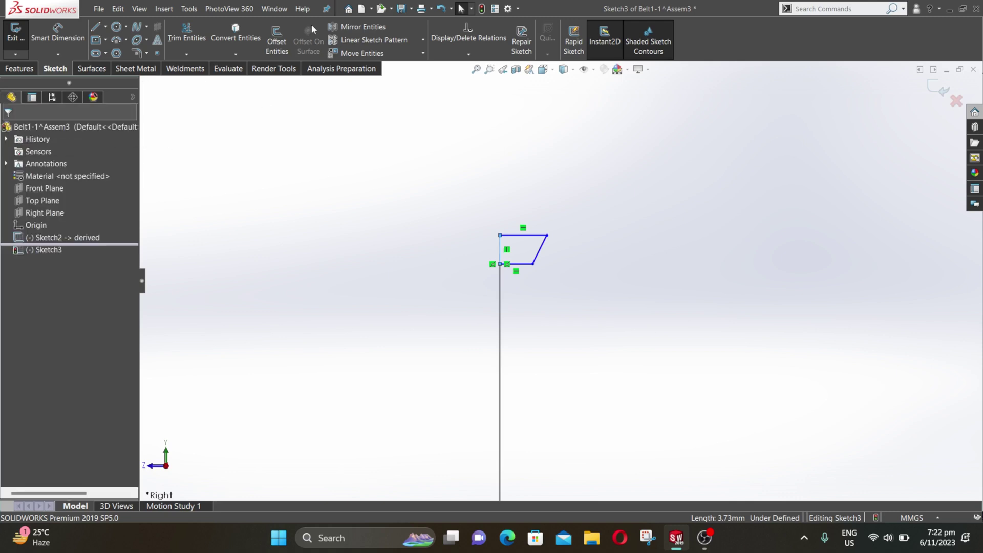
Mirror the trapezoid's upper, slanted and lower lines about the vertical construction line to get a symmetric belt profile
left_click(330, 27)
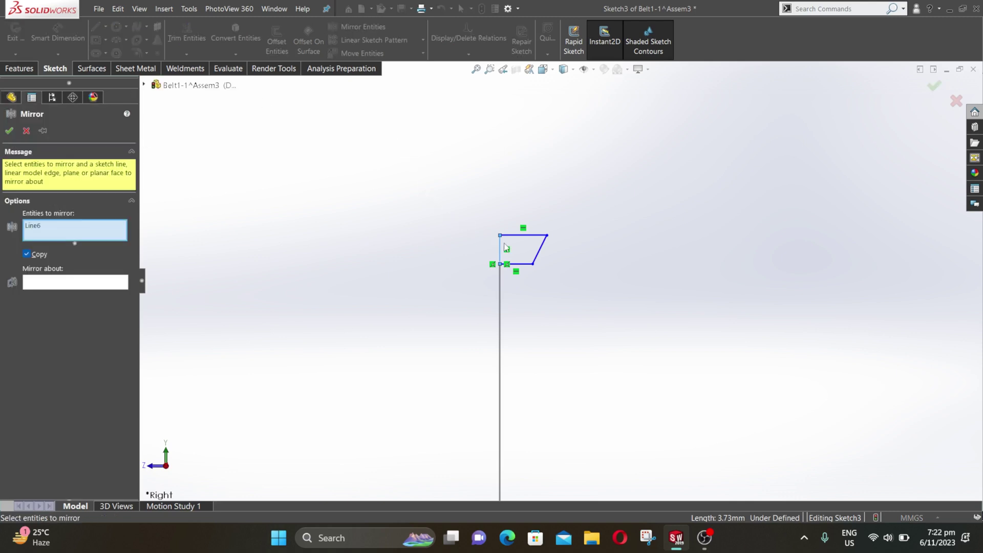
left_click(518, 235)
left_click(539, 253)
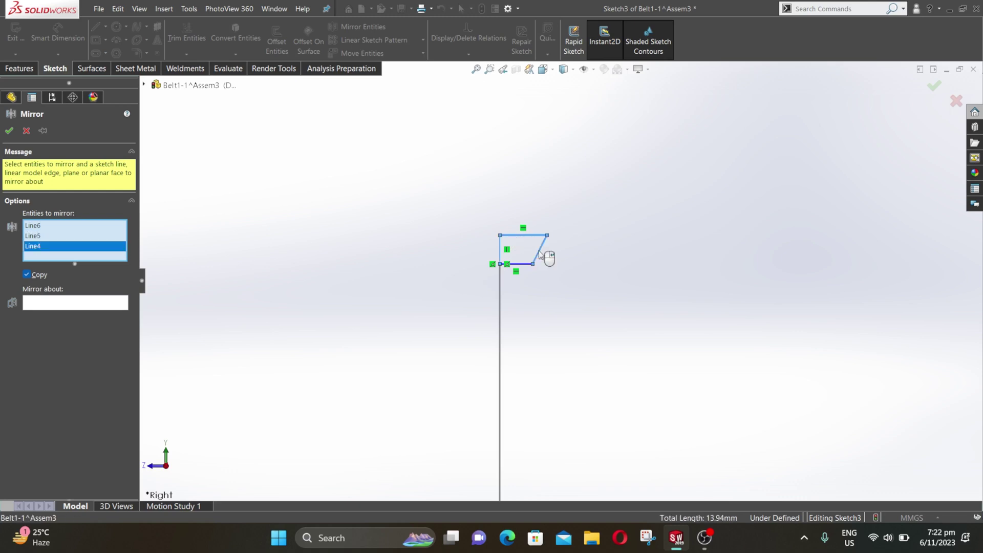
left_click(522, 264)
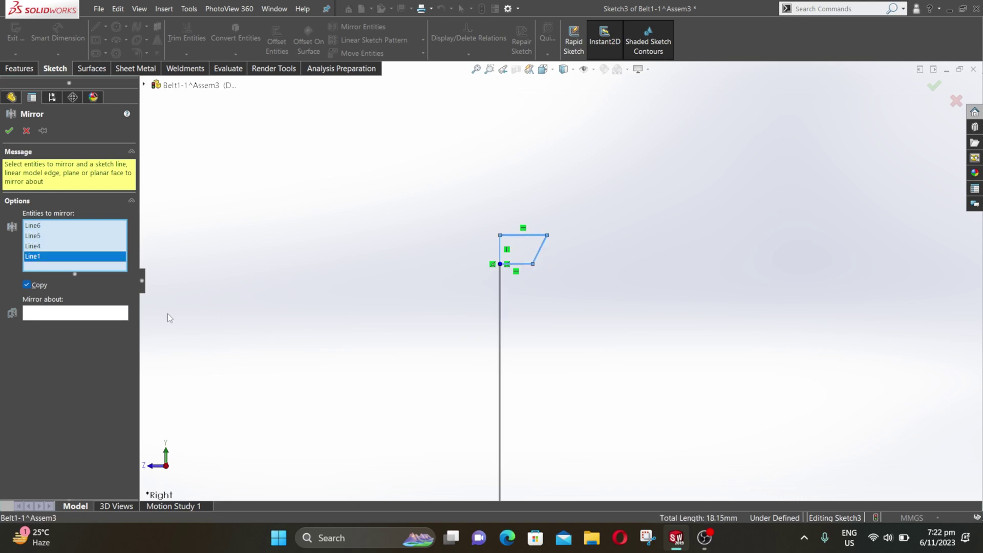
left_click(99, 317)
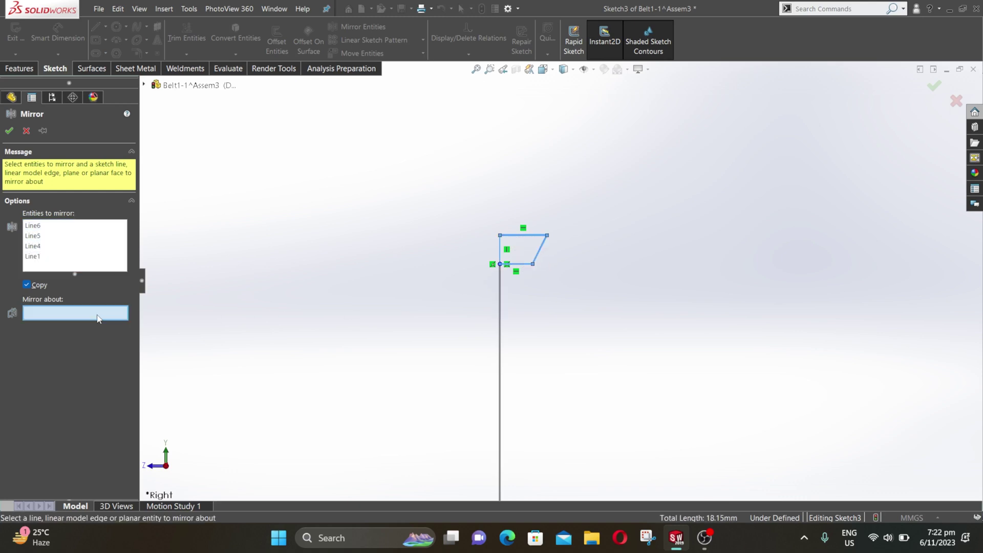
left_click(501, 252)
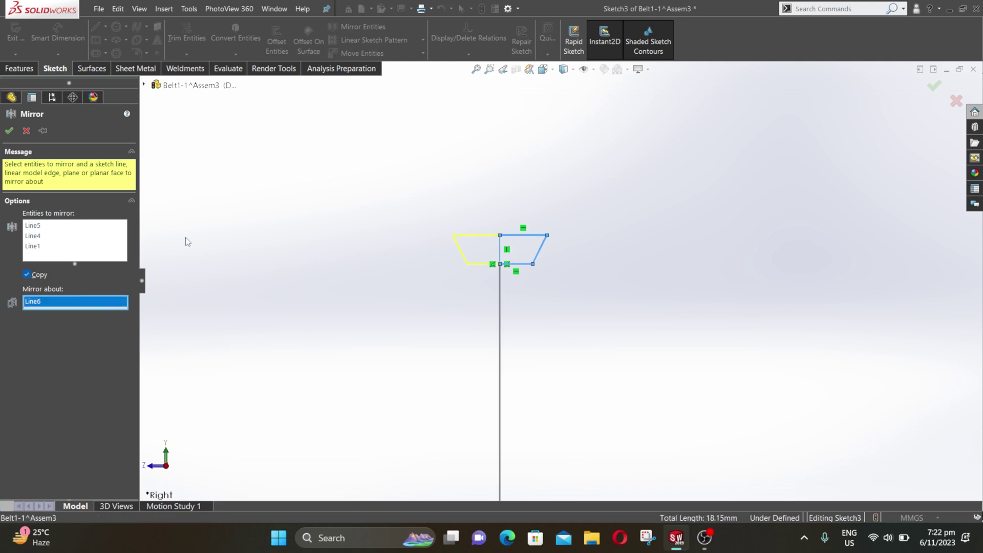
left_click(10, 131)
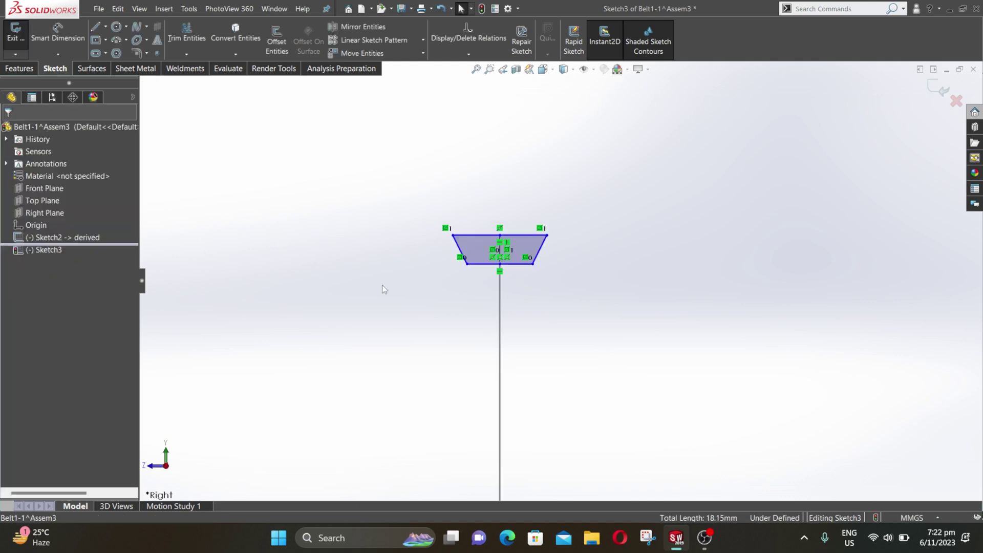
Sweep the trapezoid profile Sketch3 along the closed belt path Sketch2 to form the solid belt
scroll(477, 387, "up", 5)
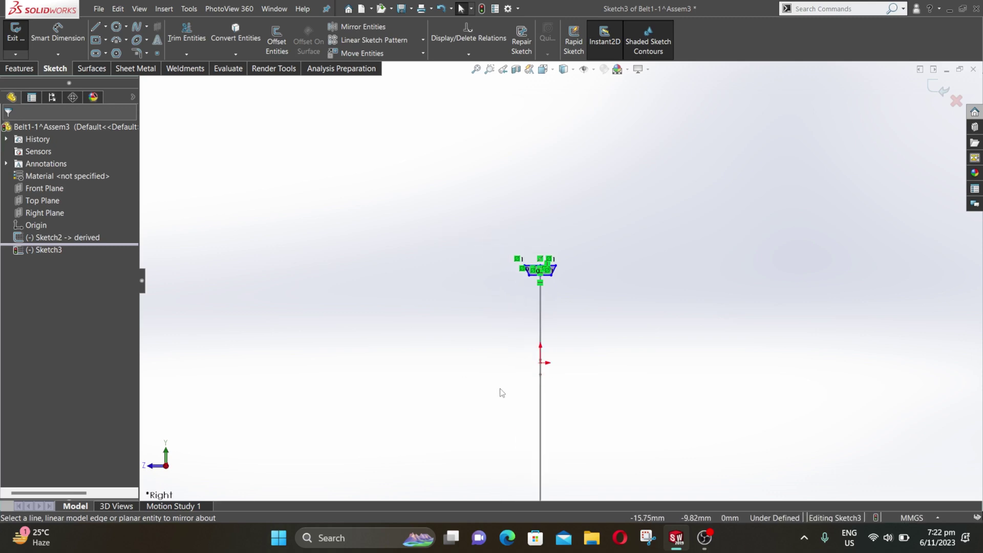
middle_click_drag(521, 388, 530, 402)
key("ctrl+8")
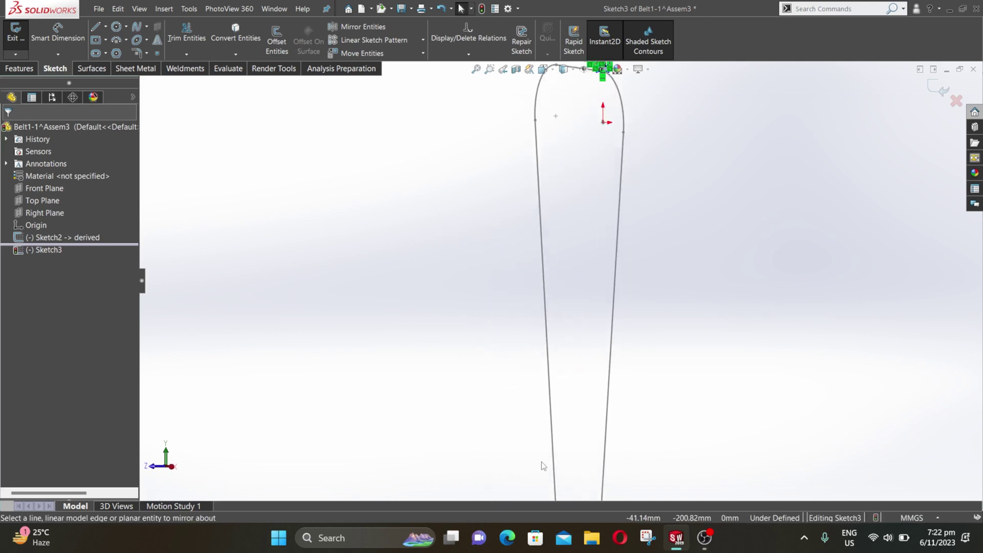
middle_click_drag(595, 107, 650, 190)
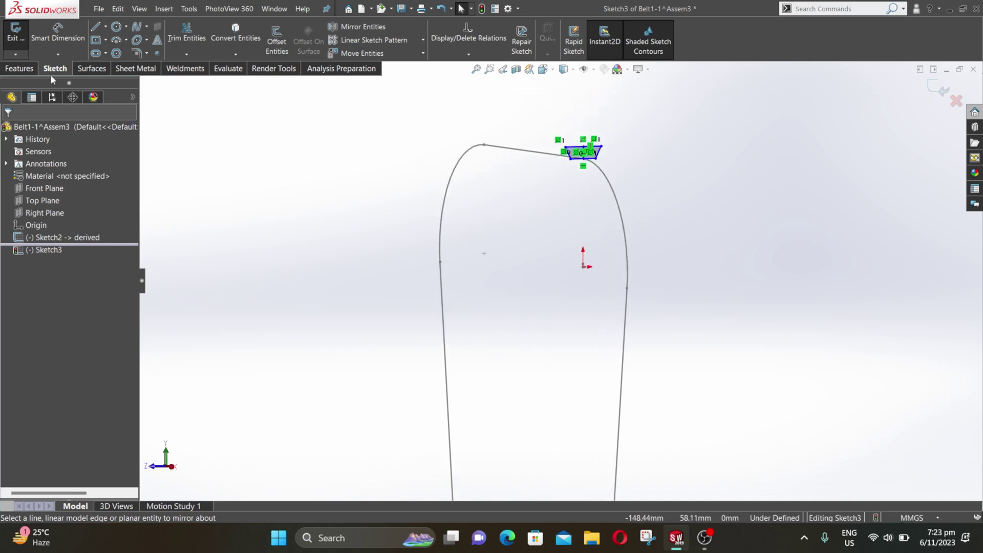
left_click(21, 68)
left_click(108, 27)
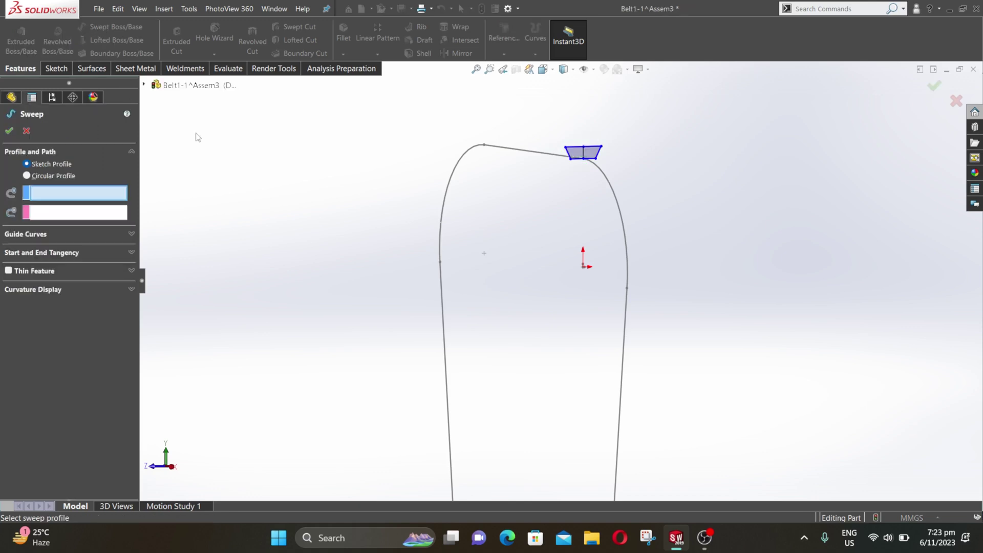
left_click(581, 152)
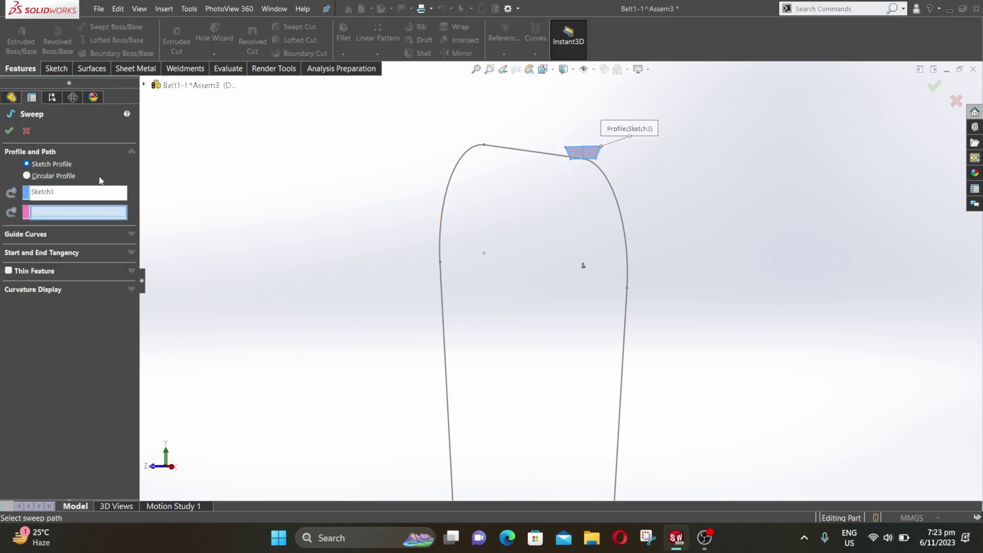
left_click(511, 154)
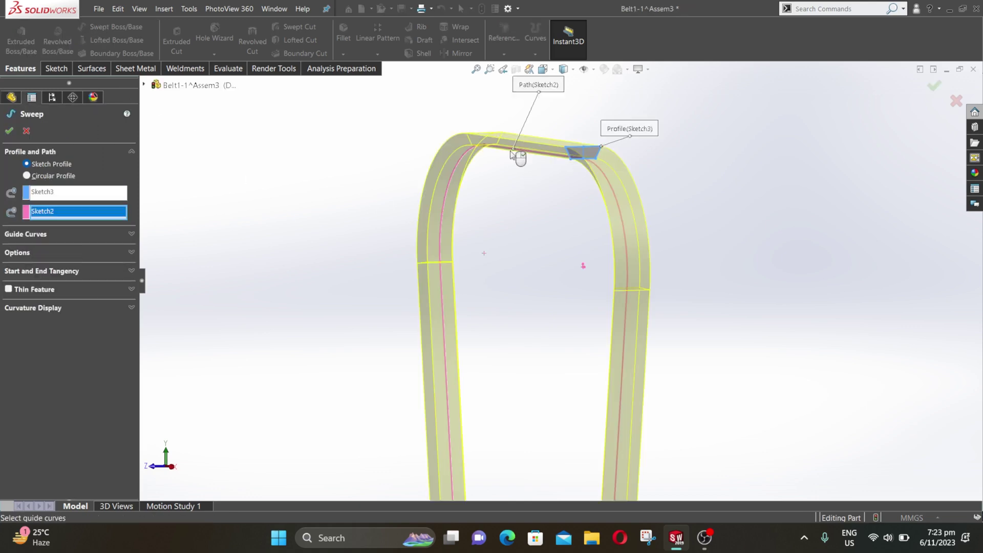
left_click(9, 131)
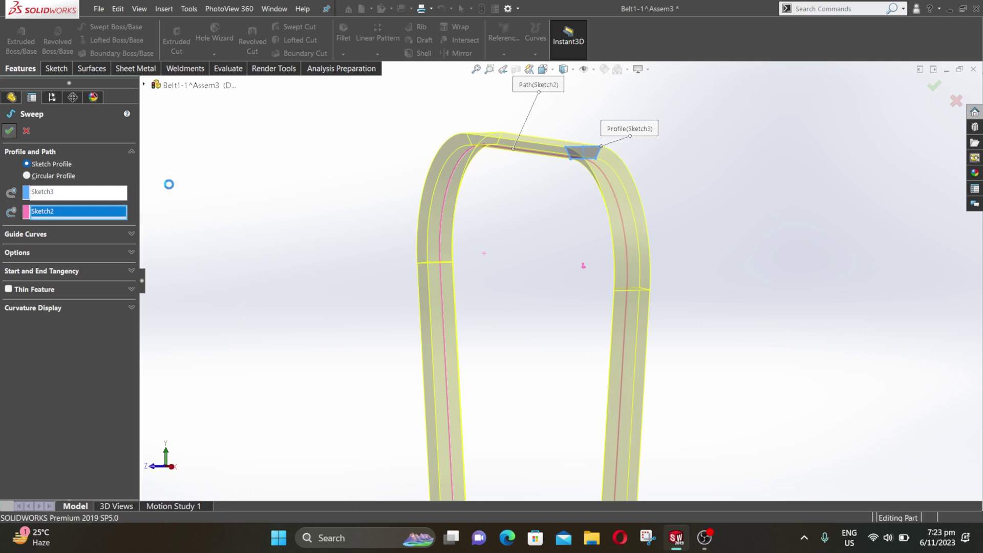
Apply a black rubber appearance to the belt part
left_click(975, 173)
left_click(859, 106)
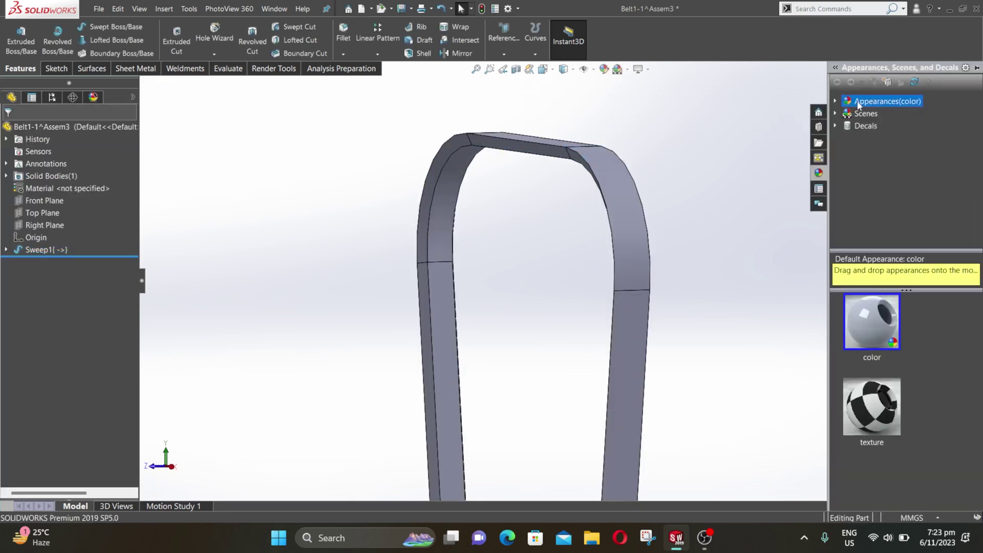
left_click(835, 101)
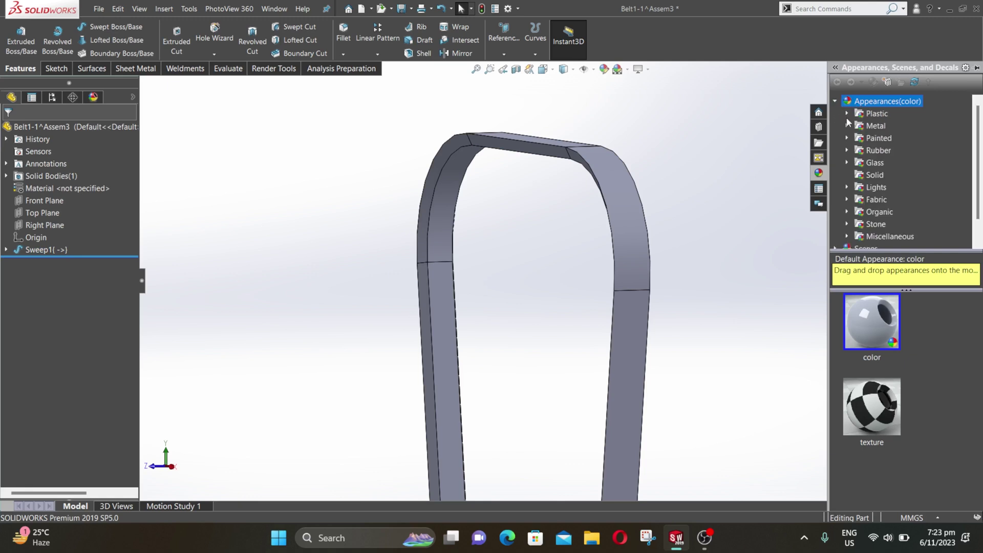
left_click(873, 151)
double_click(873, 327)
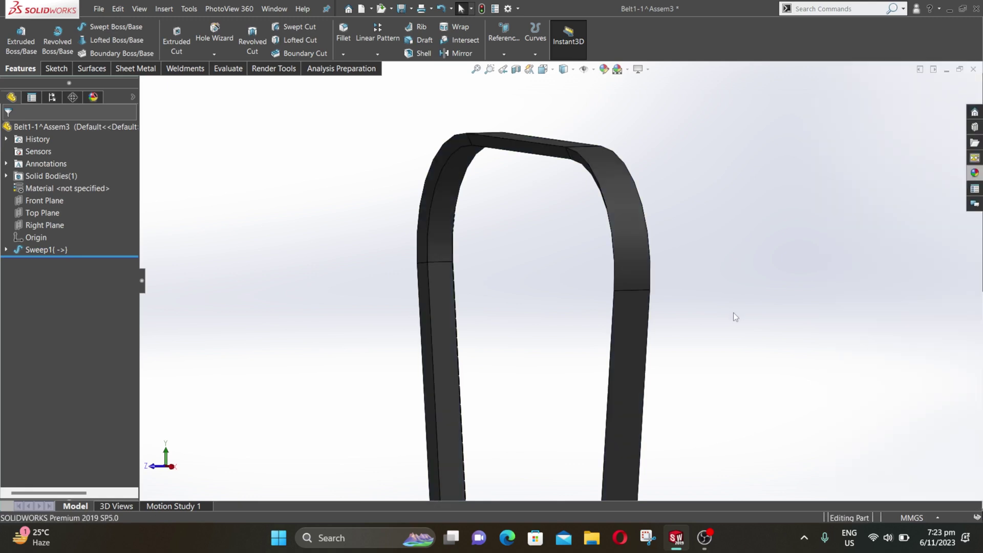
scroll(735, 317, "up", 2)
Switch back to the Assem3 assembly window and rebuild the assembly with the changed belt part
mouse_move(687, 549)
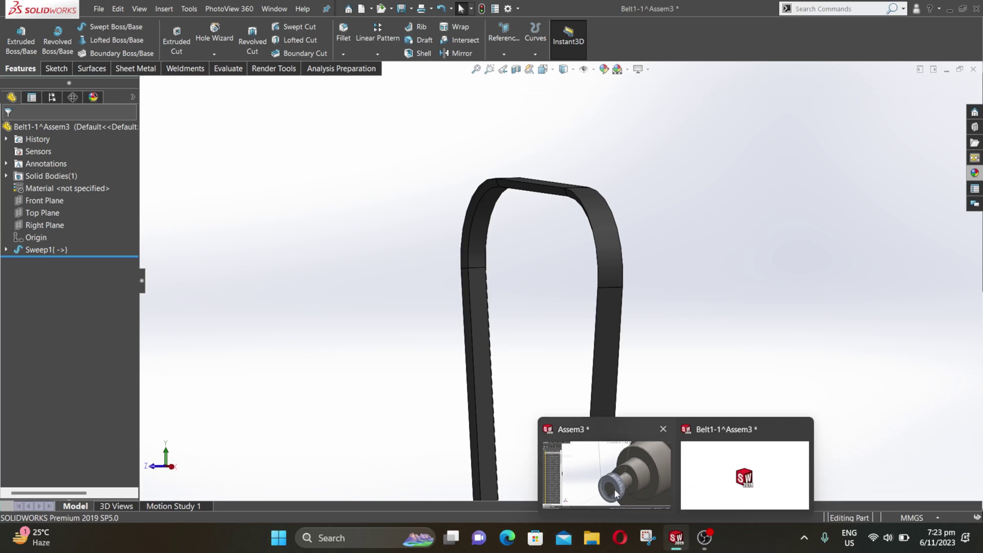
left_click(651, 480)
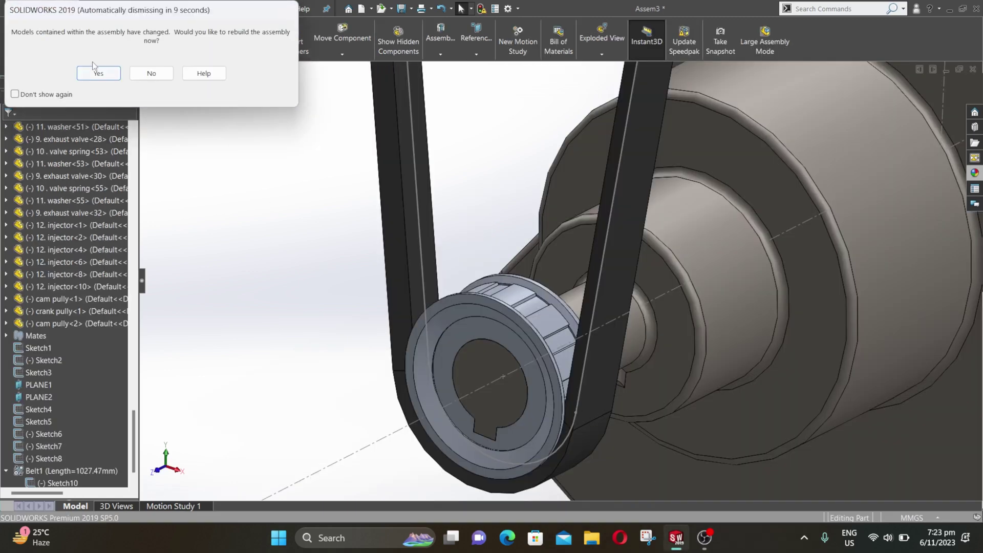
left_click(99, 74)
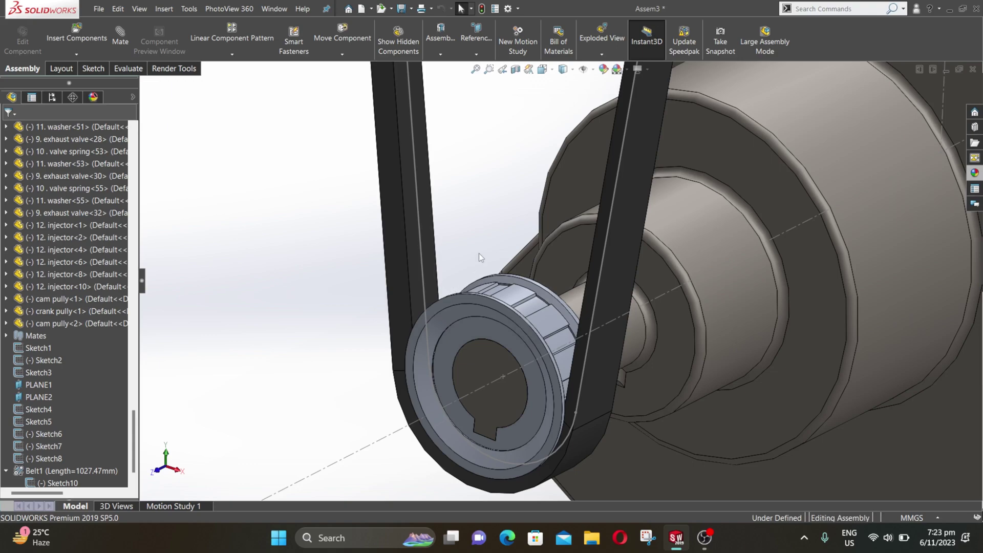
Examine how the belt runs around the cam and crank pulleys within the whole engine assembly
scroll(480, 253, "up", 10)
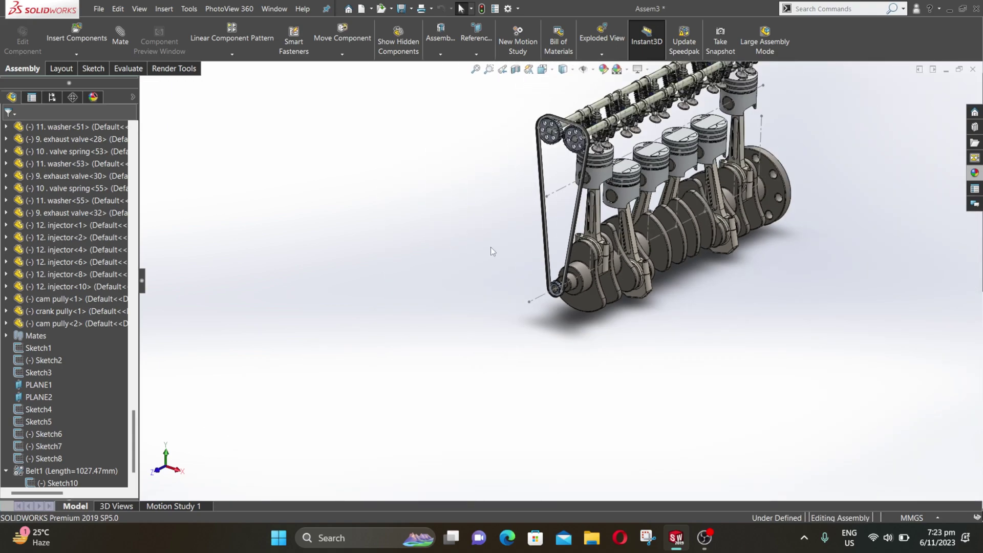
middle_click_drag(581, 154, 571, 133)
key("f")
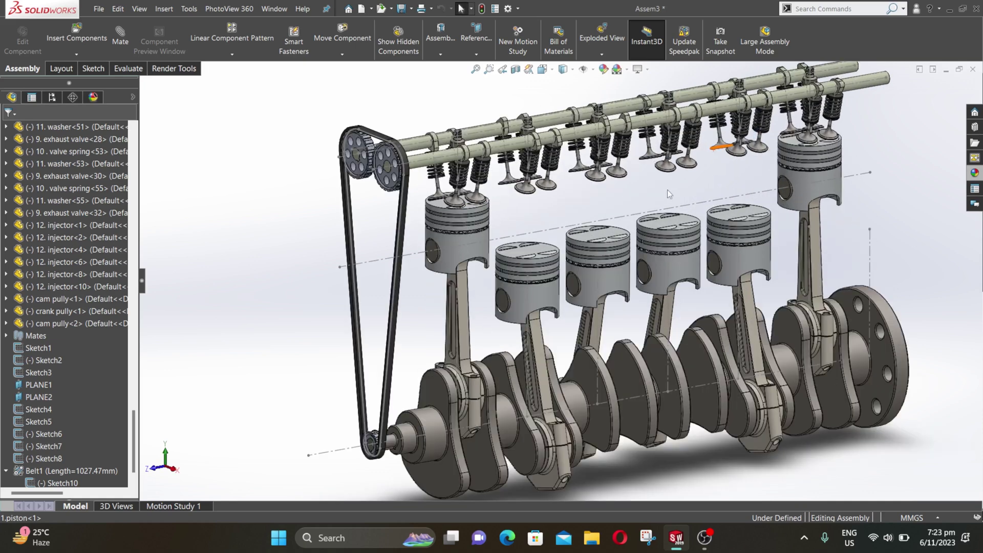
right_click(690, 186)
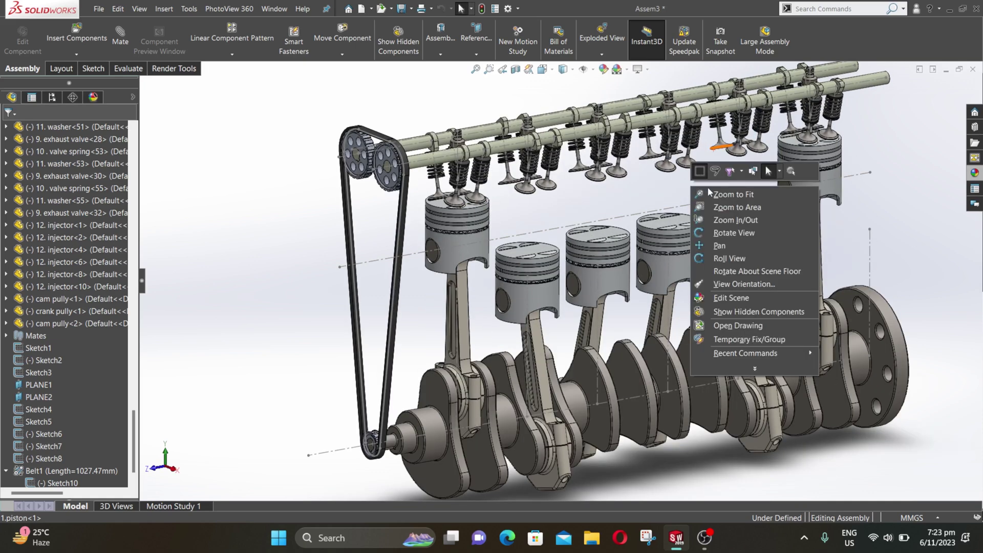
left_click(727, 233)
left_click_drag(708, 235, 638, 244)
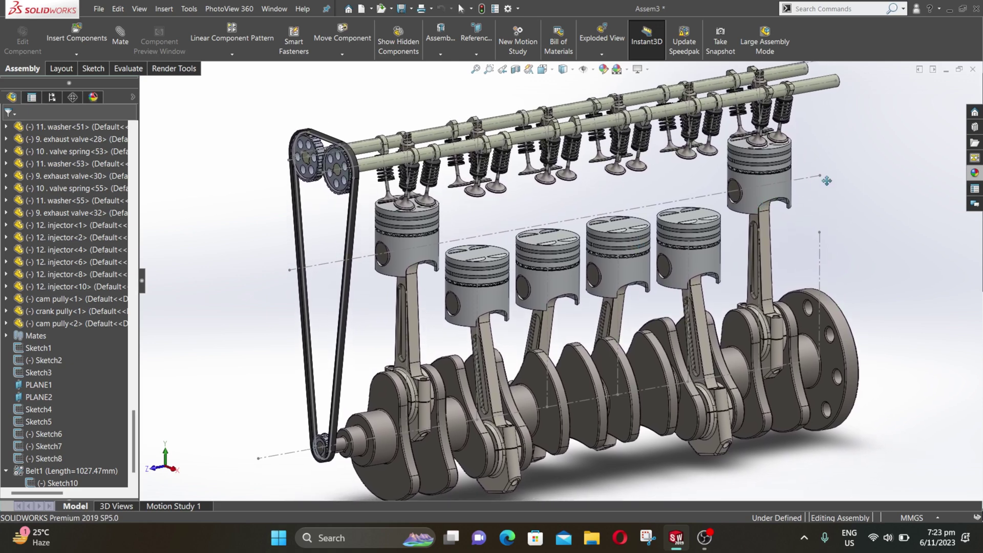
right_click(847, 154)
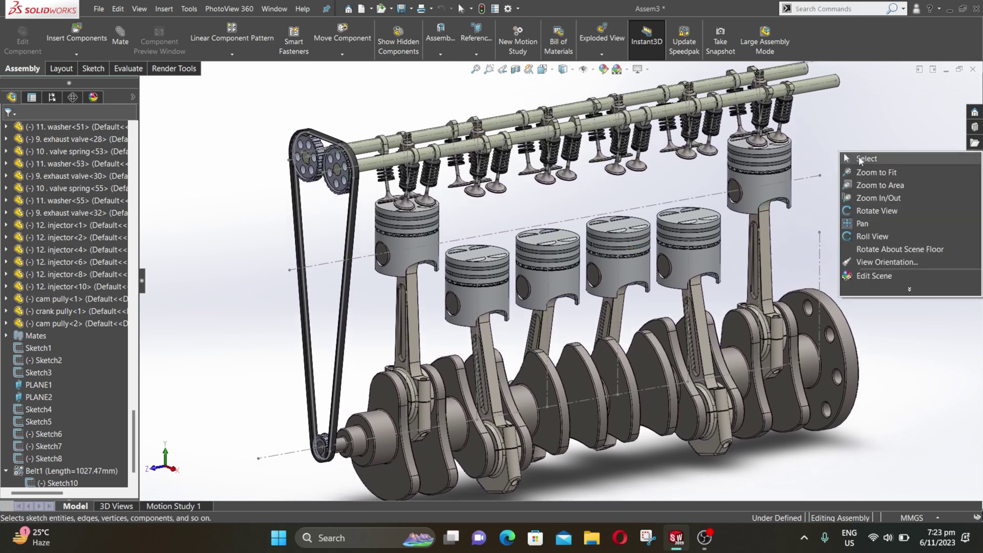
left_click(864, 158)
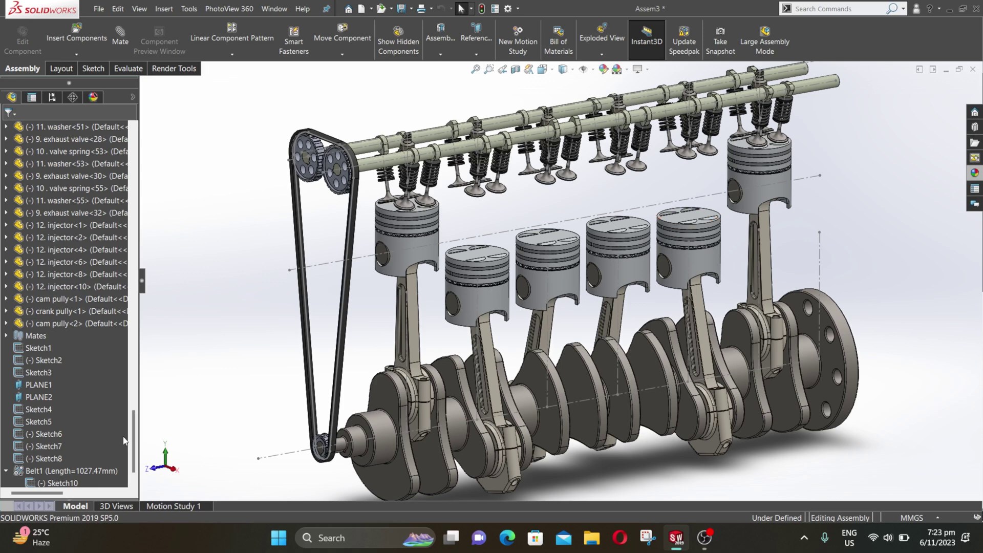
Hide Sketch1 through Sketch8 and the belt's Sketch10 in the assembly
scroll(138, 436, "down", 1)
left_click(77, 458)
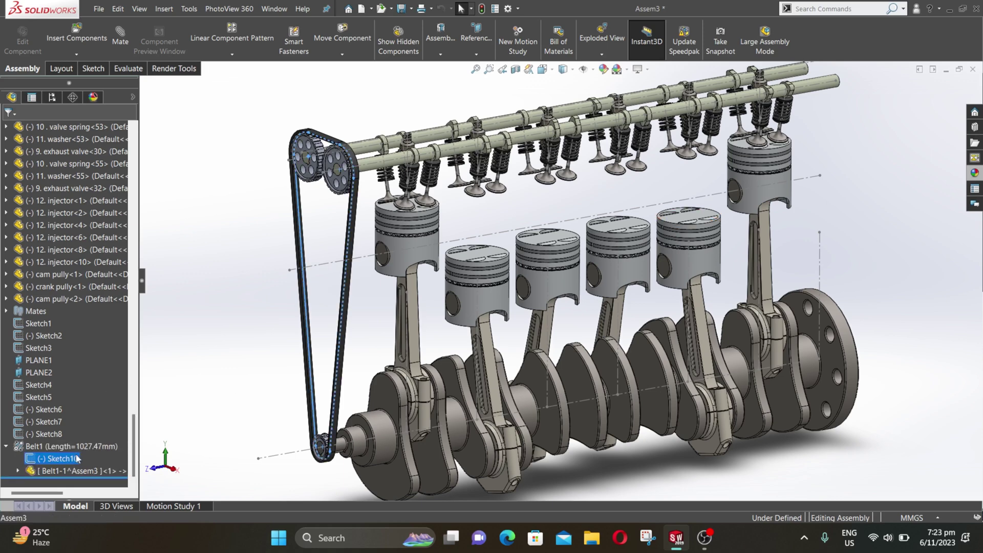
left_click(59, 433, "ctrl")
left_click(51, 422, "ctrl")
left_click(46, 409, "ctrl")
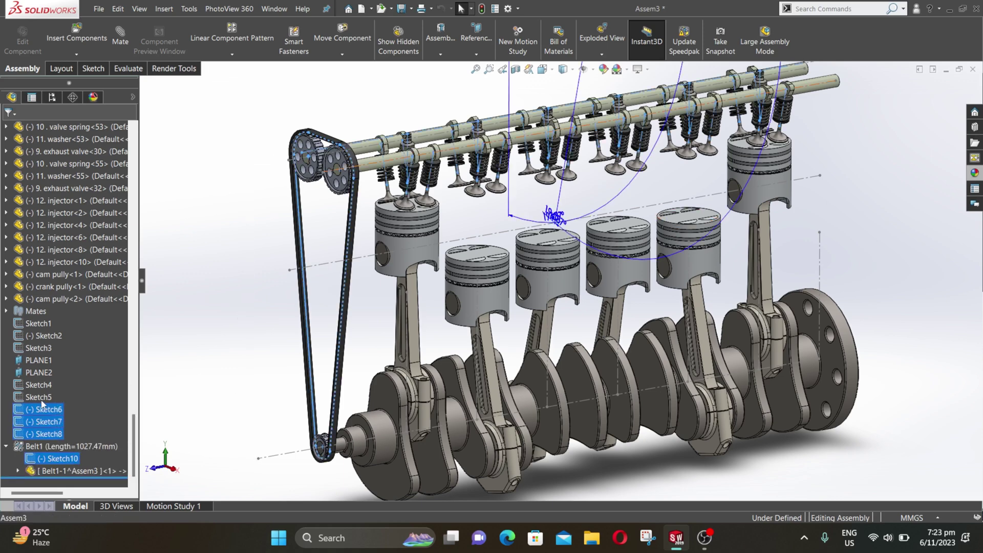
left_click(39, 397, "ctrl")
left_click(38, 385, "ctrl")
left_click(39, 347, "ctrl")
left_click(43, 336, "ctrl")
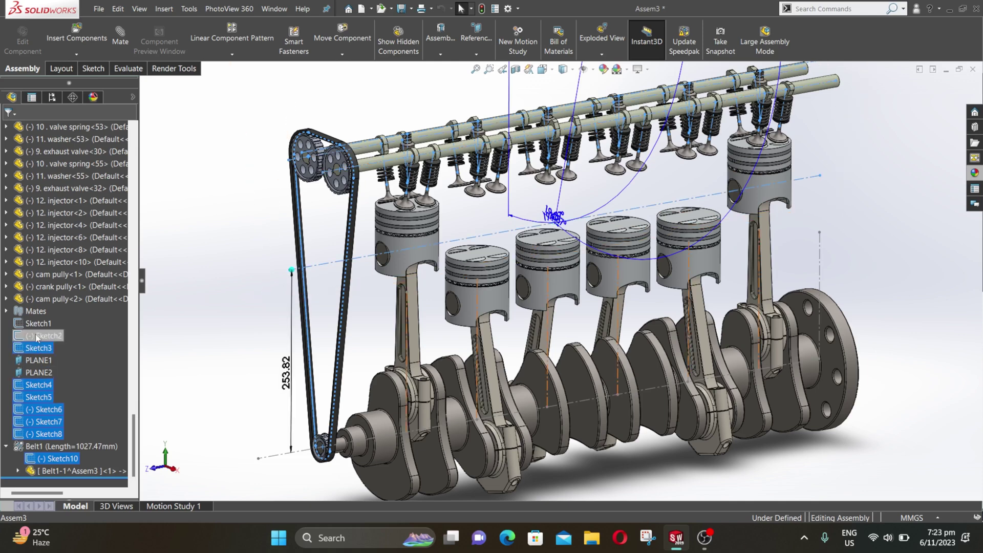
left_click(36, 323, "ctrl")
right_click(35, 330)
left_click(41, 302)
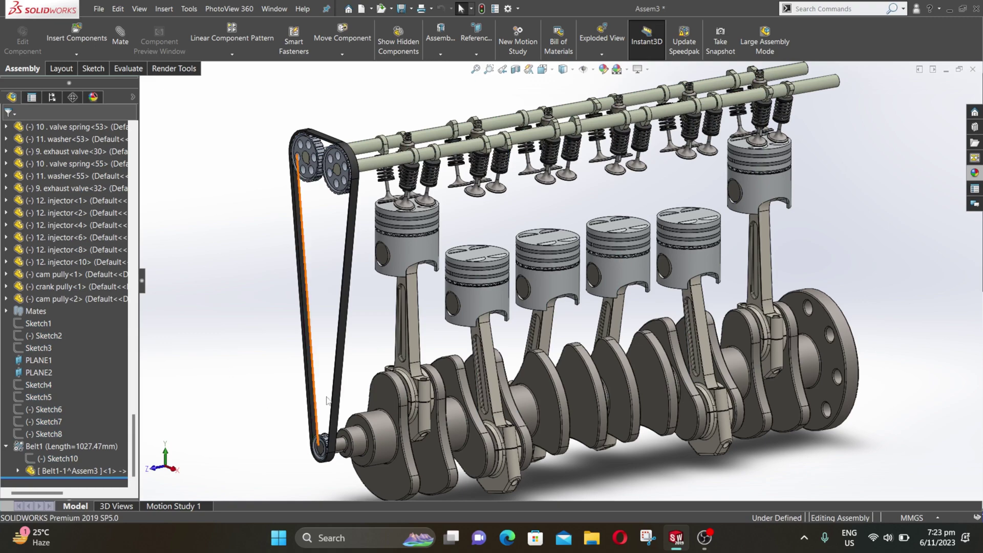
Turn the crankshaft by hand to run the pistons and belt drive through their motion
left_click_drag(377, 402, 382, 338)
Save the assembly under the file name Assem31 in the I6 wizard folder
left_click(99, 9)
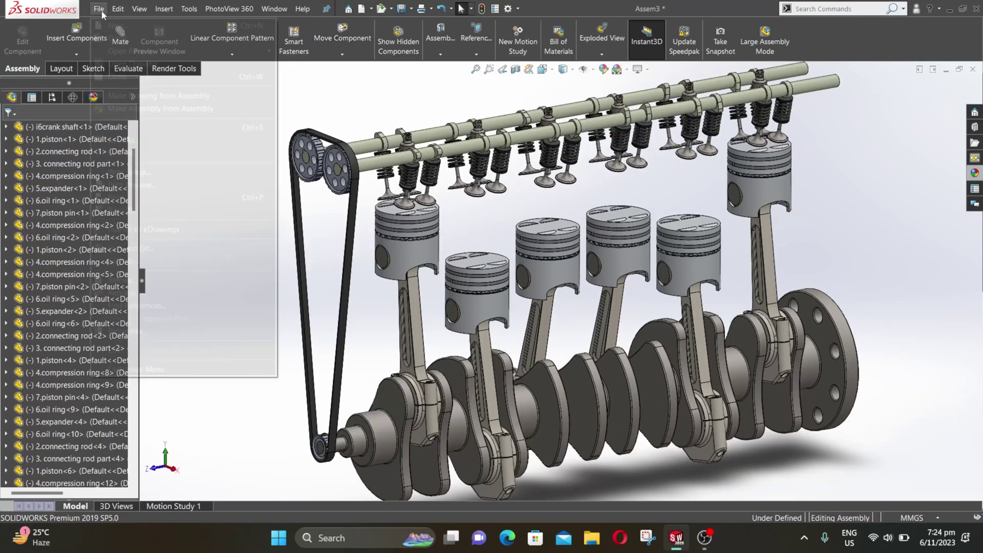
left_click(174, 140)
left_click(481, 228)
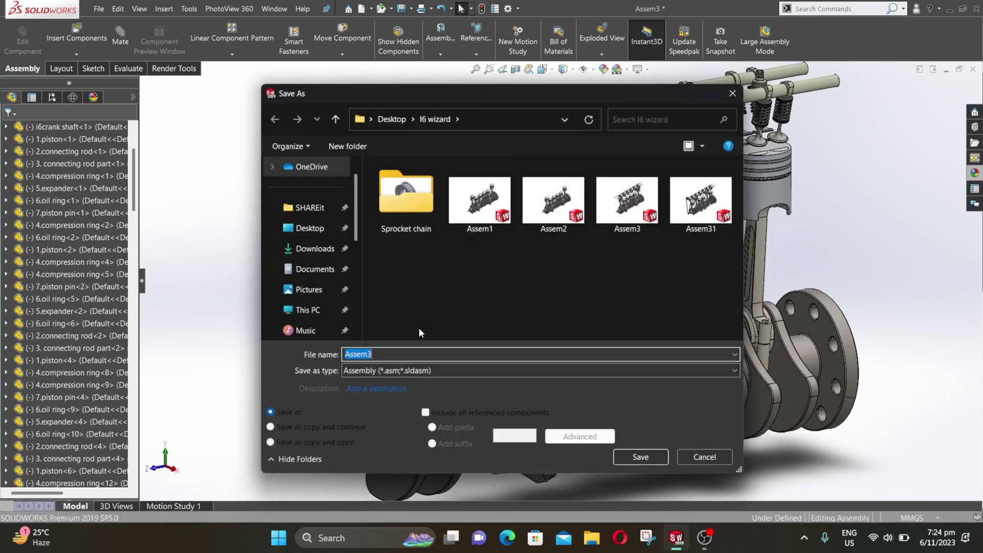
left_click(403, 352)
type("1")
left_click(641, 457)
left_click(522, 270)
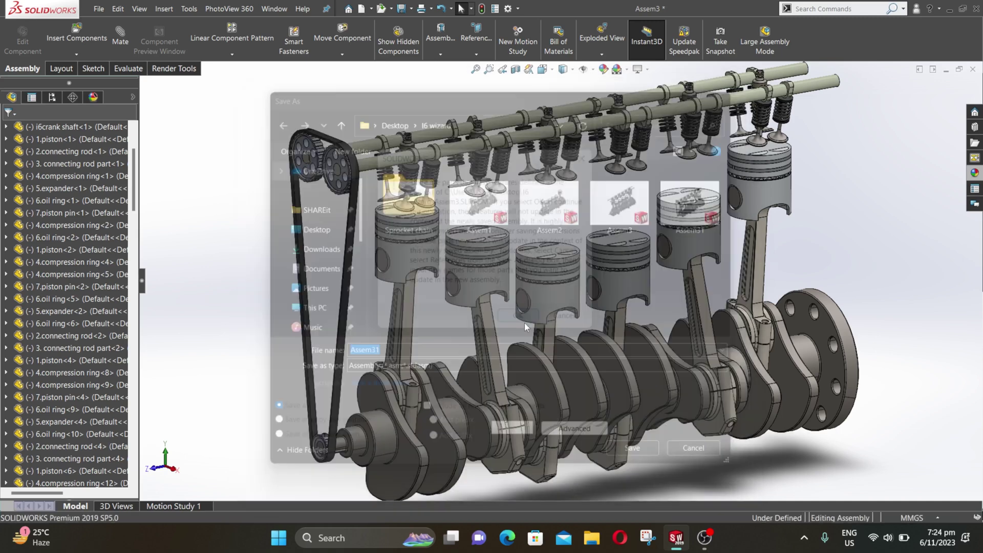
left_click(521, 232)
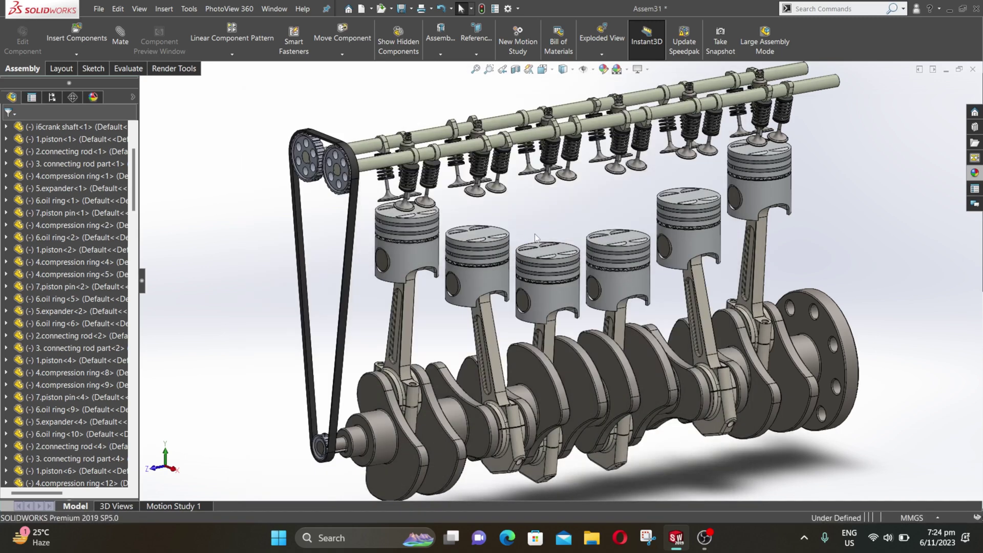
Close the assembly and save all modified documents, Assem31 and its belt part
left_click(974, 73)
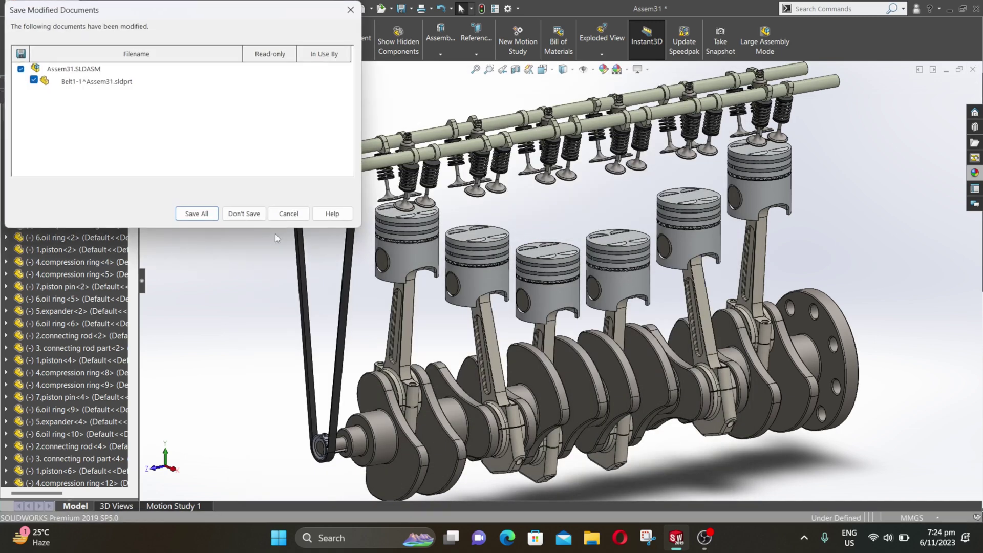
left_click(200, 216)
left_click(517, 230)
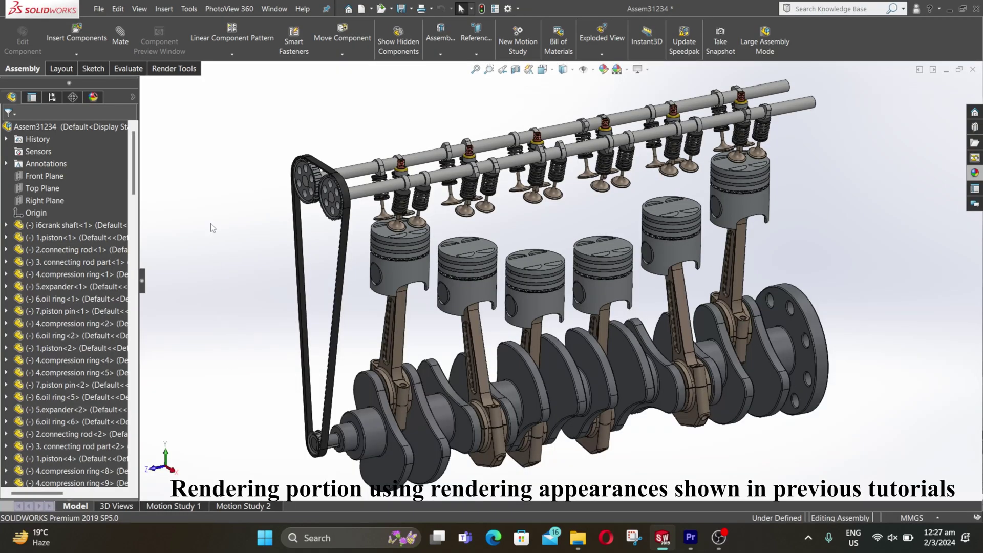
Turn on the integrated render preview for the Assem31234 engine assembly
left_click(185, 71)
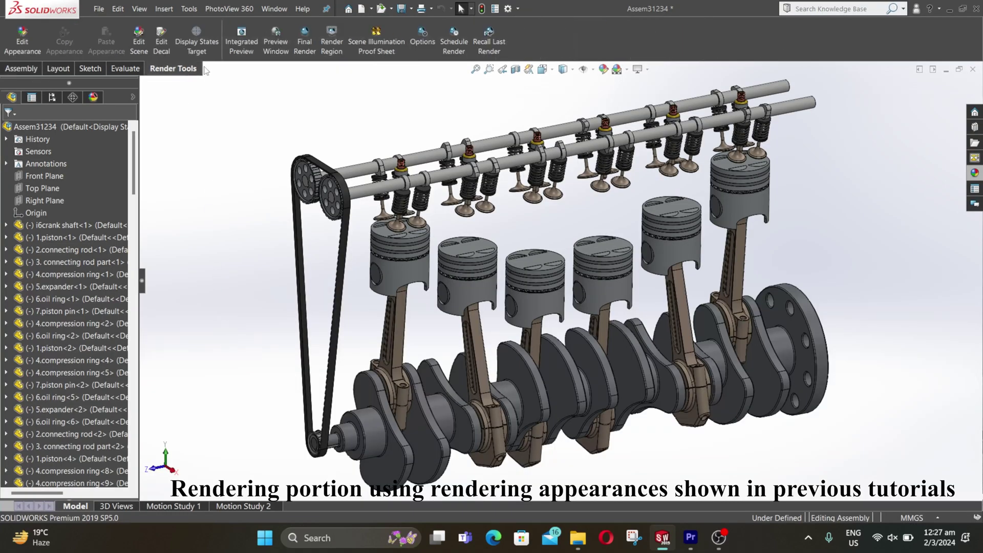
left_click(242, 40)
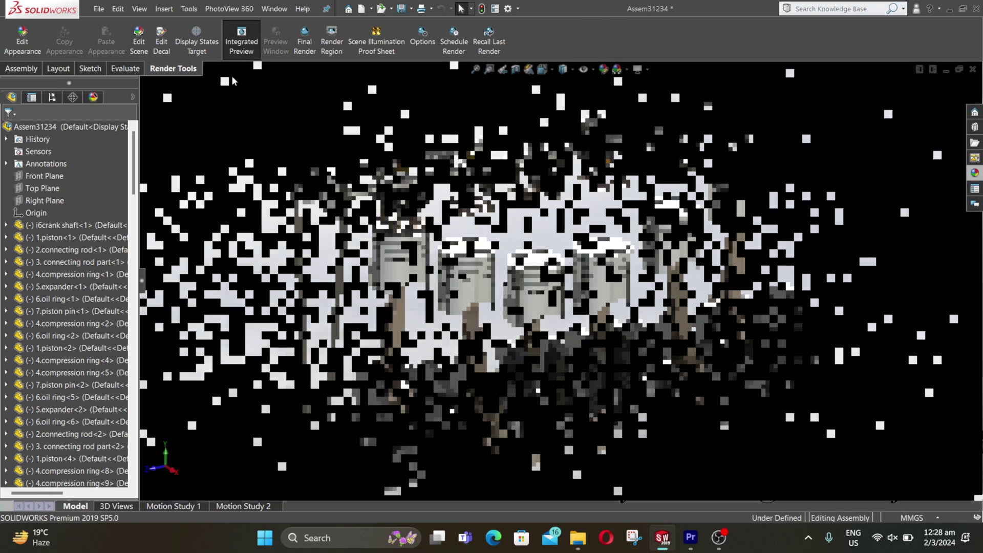